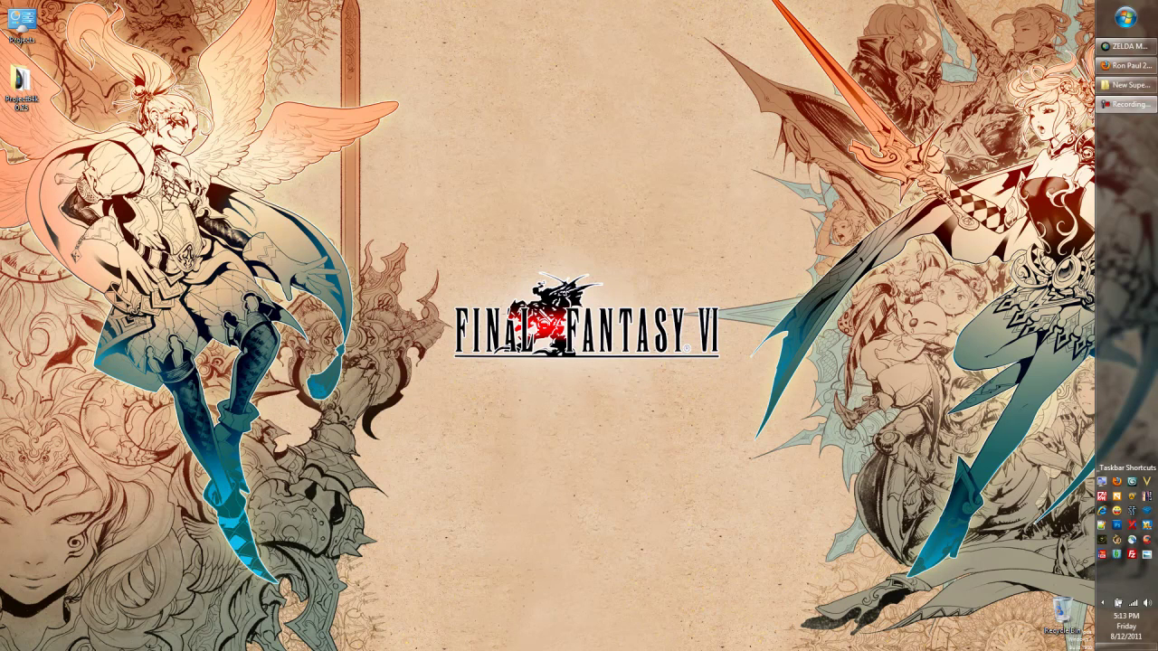
Bring up the New Super Mario Bros project folder and launch the Beta Editor shortcut
left_click(1126, 84)
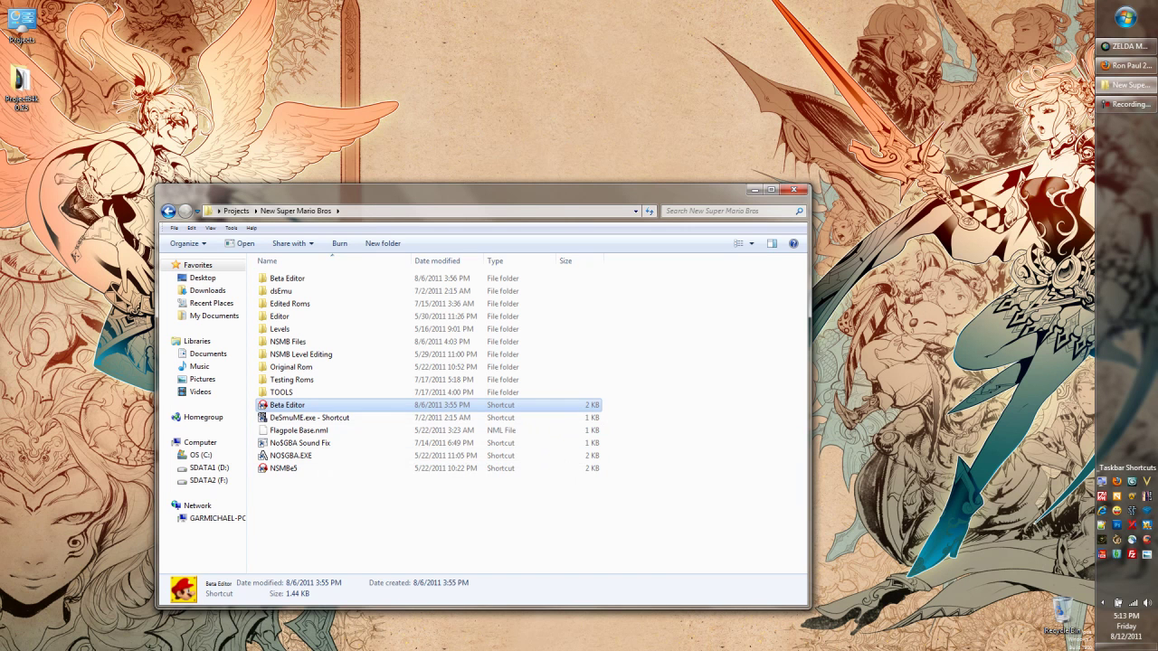
left_click(288, 405)
left_click(310, 418)
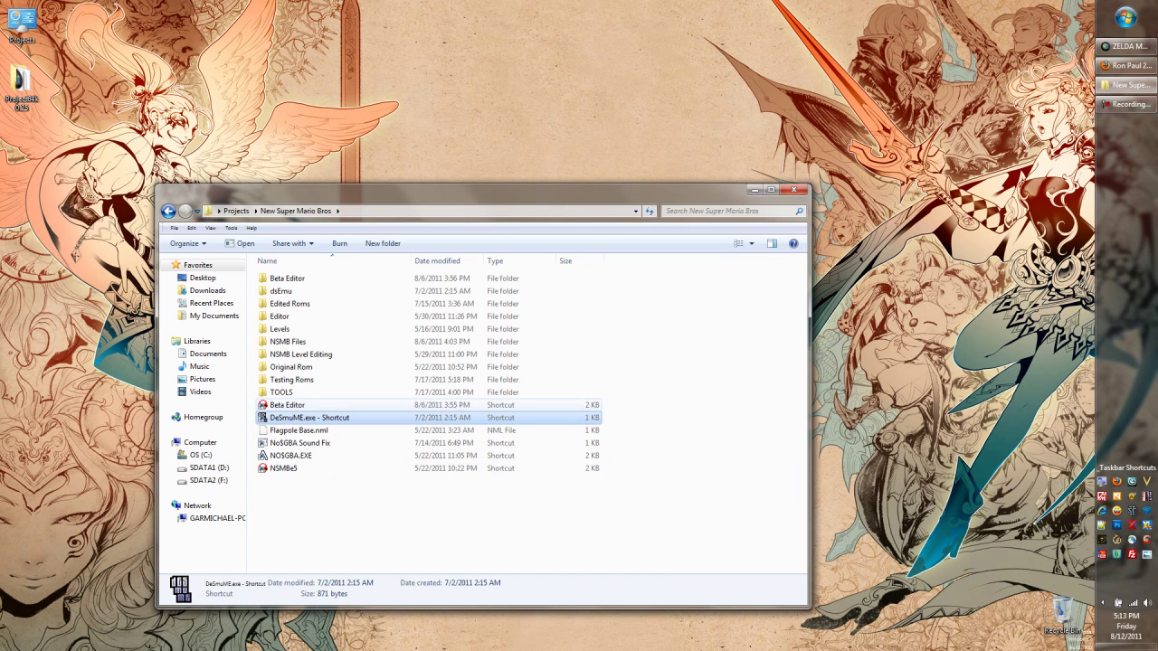
double_click(288, 405)
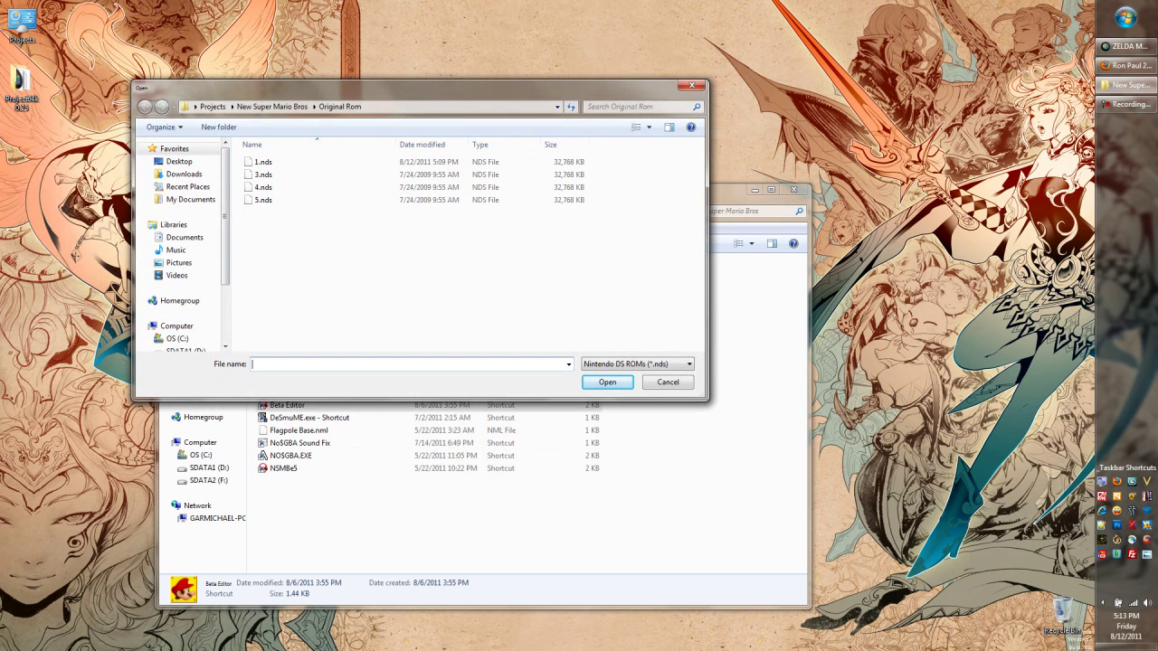
Load the 1.nds ROM from the Original Rom folder and reposition the editor window
left_click(262, 161)
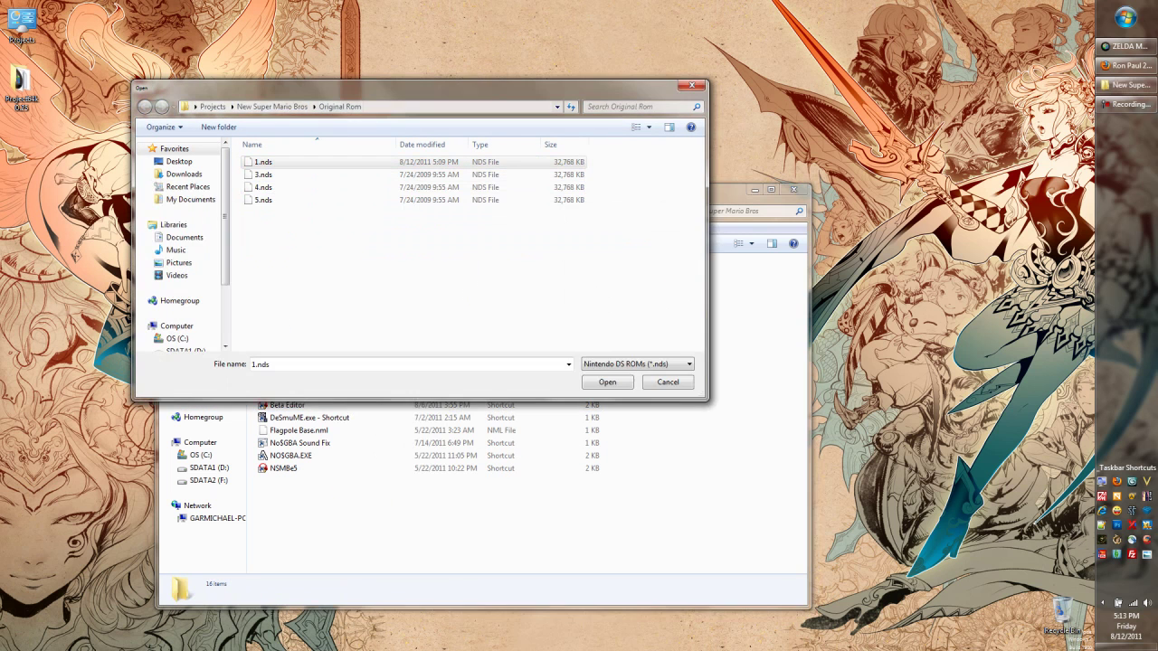
key("Return")
left_click_drag(217, 83, 355, 52)
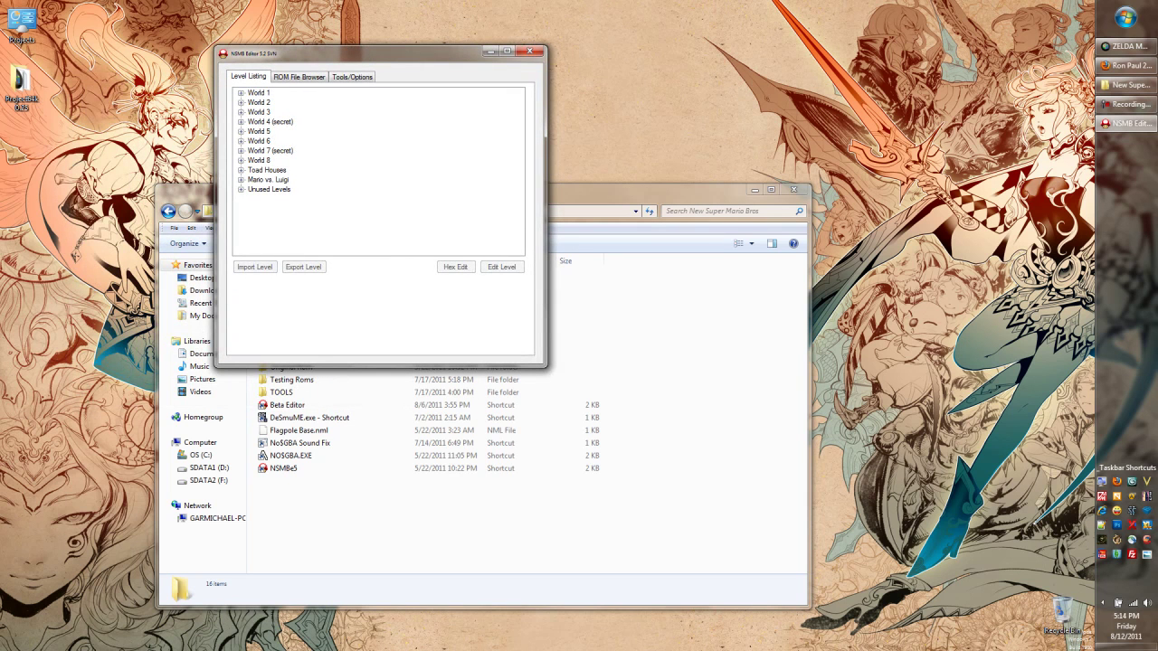
Examine the ROM file browser and the tools and options, then expand the ROM's FILESYSTEM tree
left_click(300, 77)
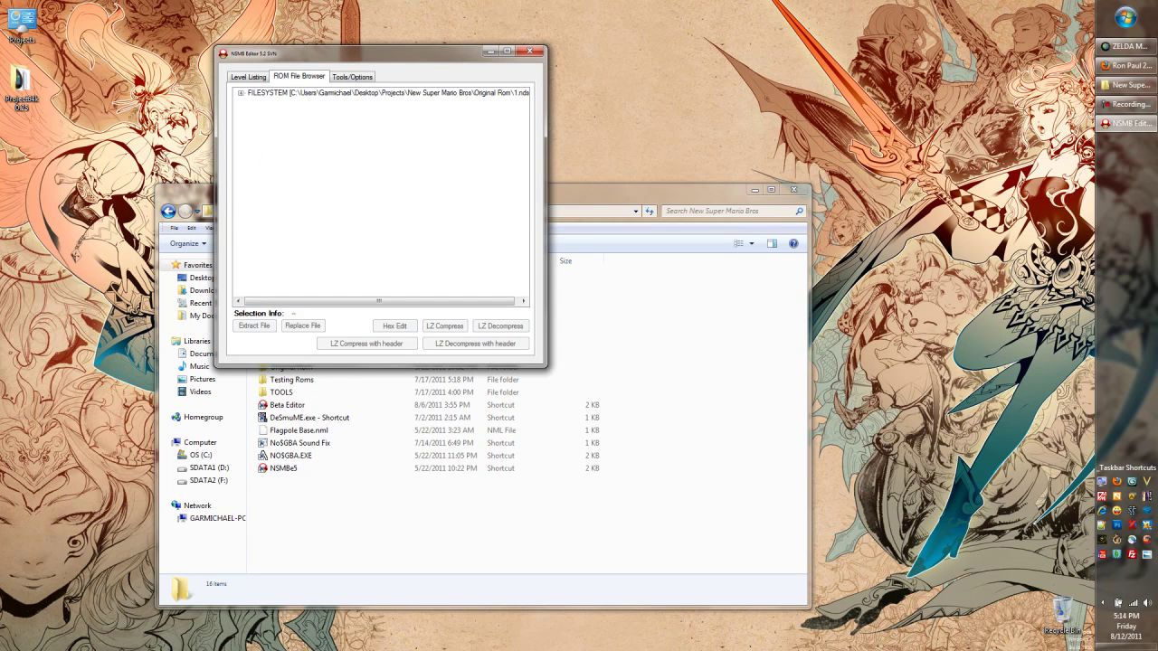
left_click(352, 76)
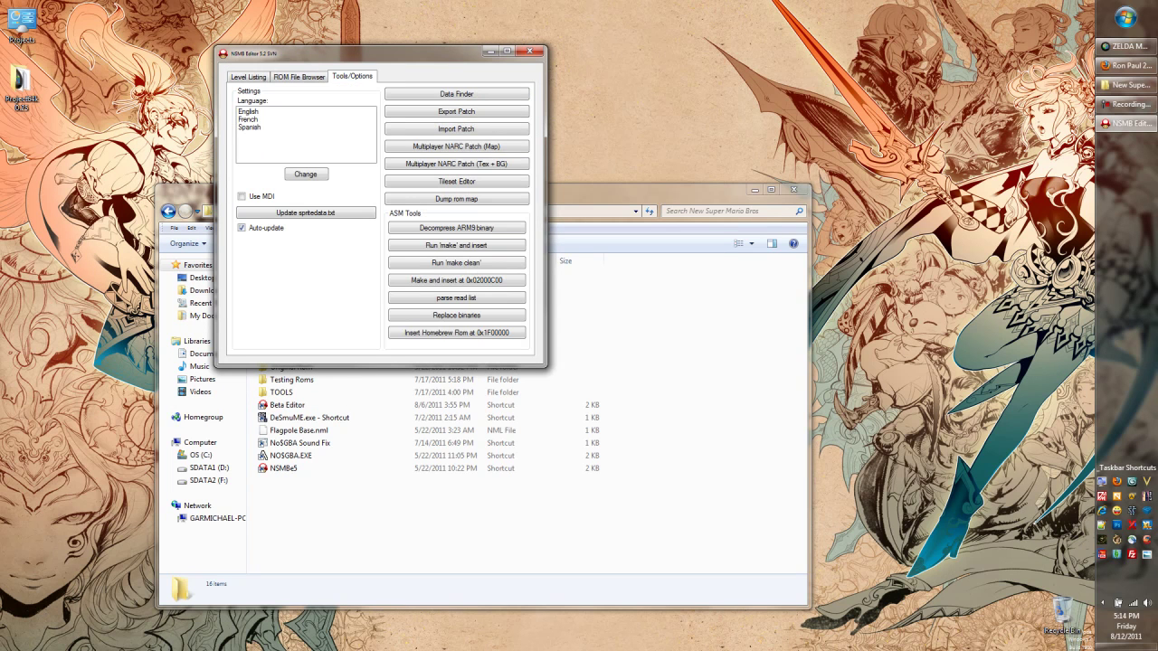
left_click(299, 76)
left_click(352, 77)
left_click(299, 77)
left_click(352, 77)
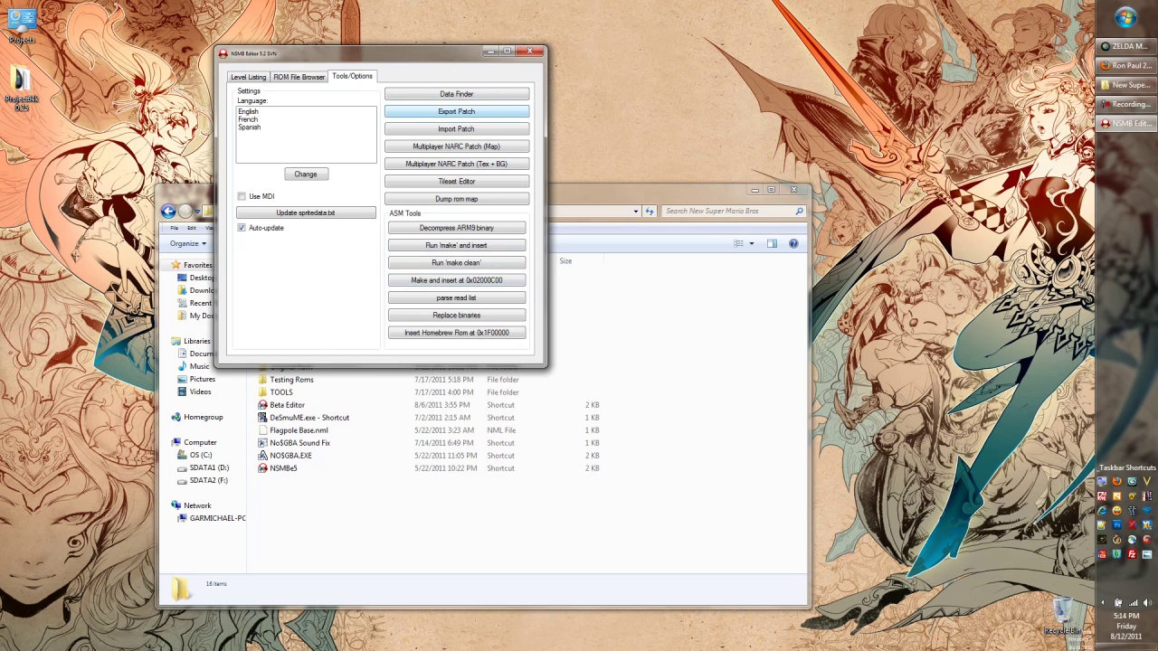
key("ctrl+shift+Tab")
left_click(241, 93)
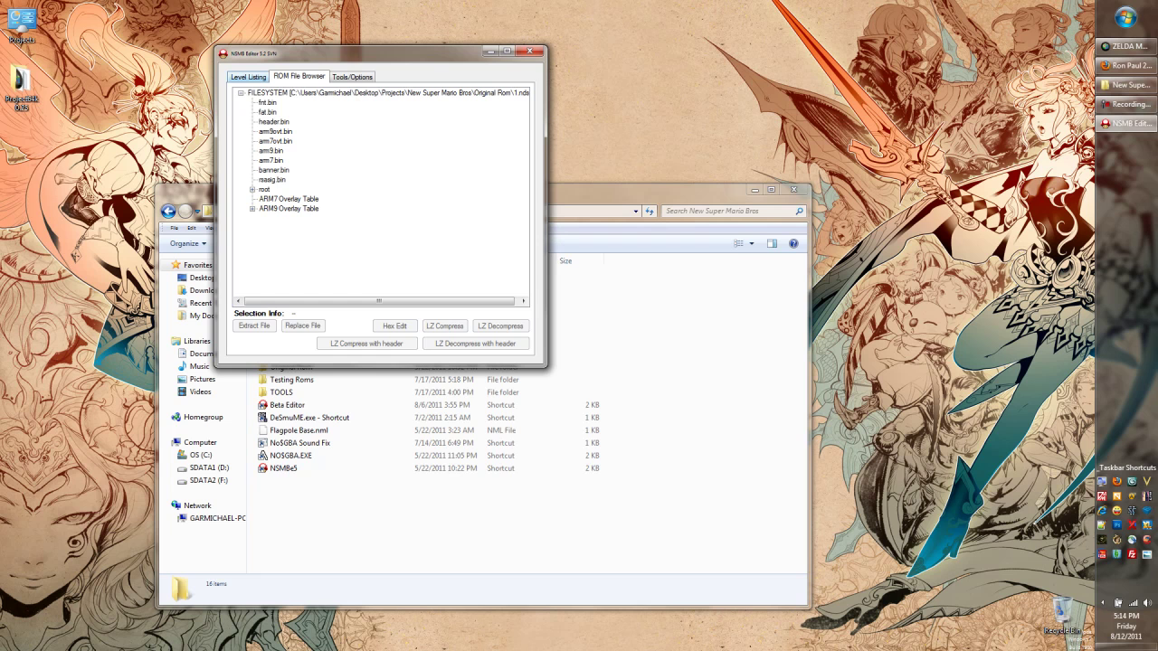
Return to the level listing and expand World 1 with the areas of 1-1, 1-2, Tower and 1-4
key("ctrl+shift+Tab")
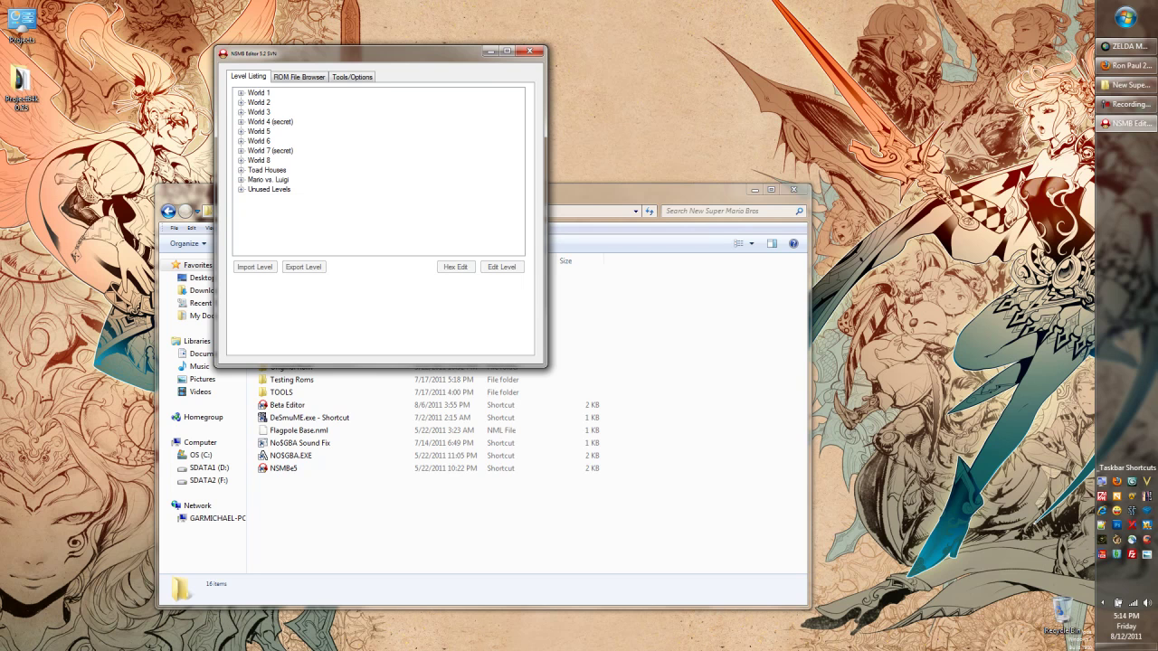
left_click(241, 93)
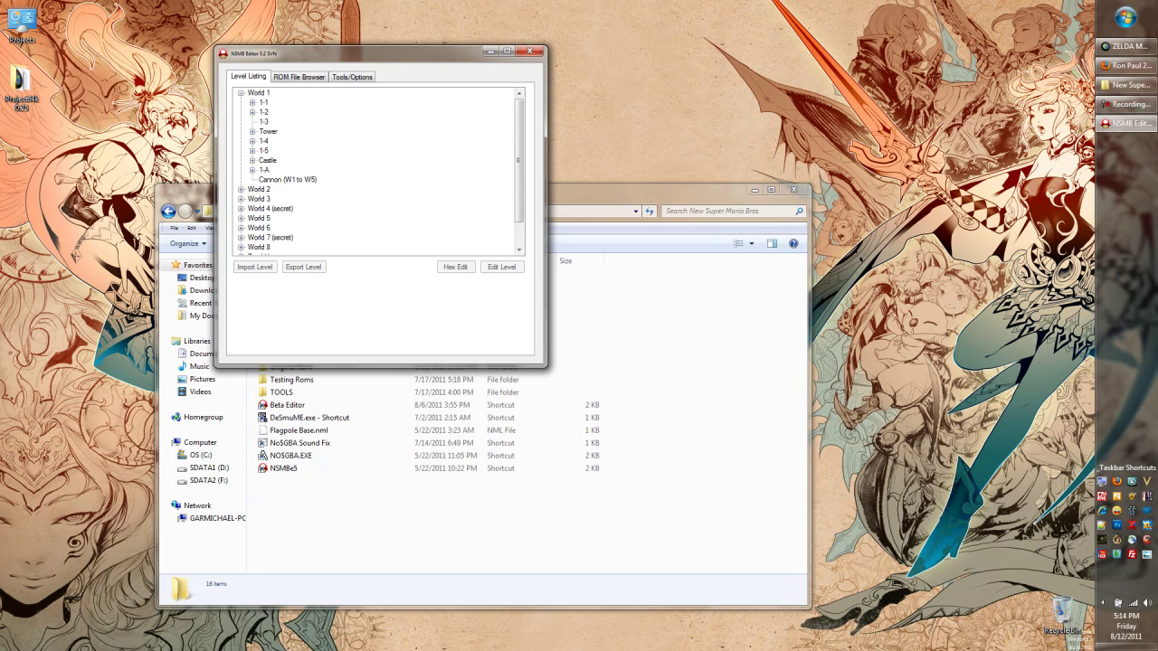
left_click(264, 102)
key("Right")
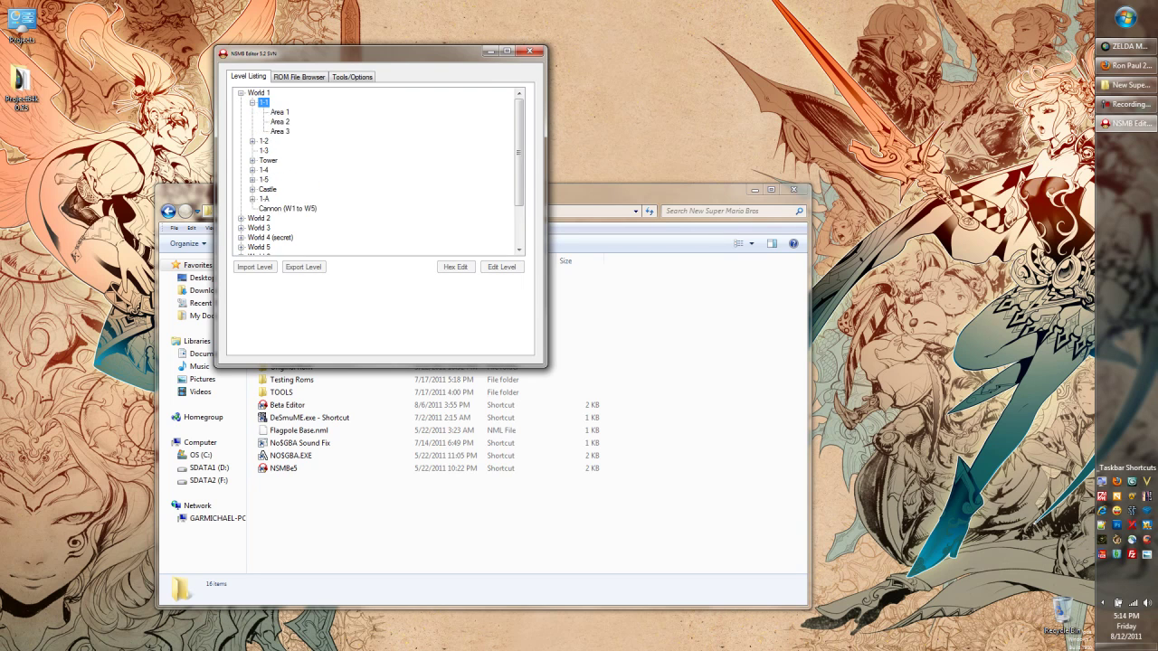
left_click(252, 141)
left_click(252, 189)
left_click(252, 228)
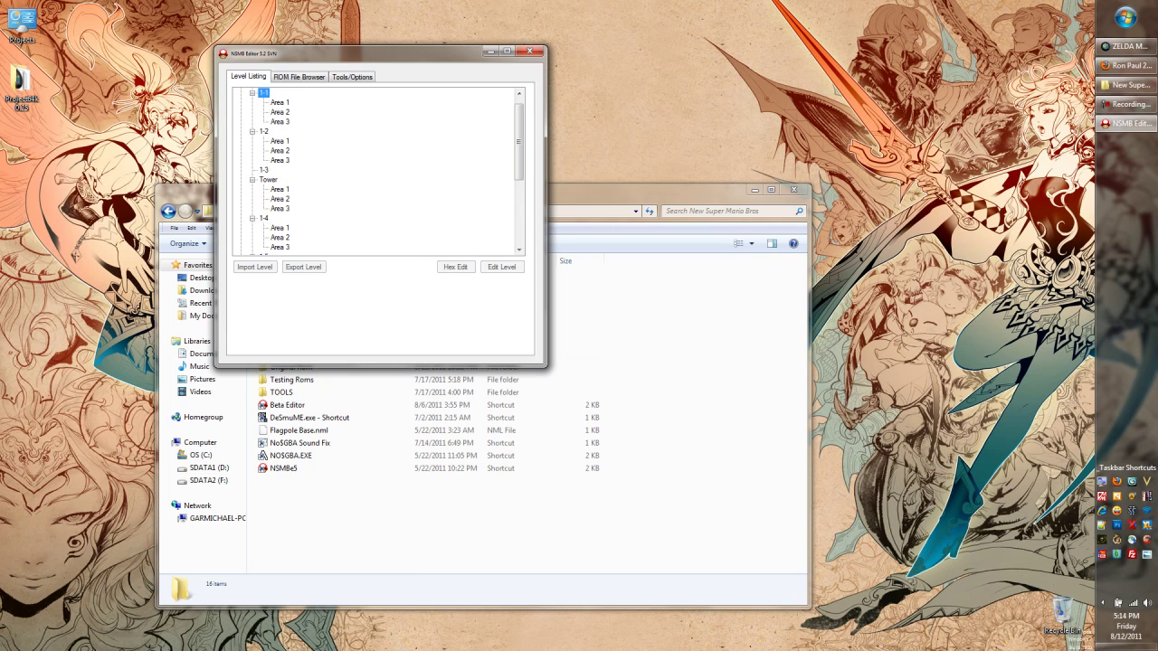
Enlarge the editor window and expand the areas of levels 1-5, Castle and 1-A
left_click_drag(546, 365, 713, 567)
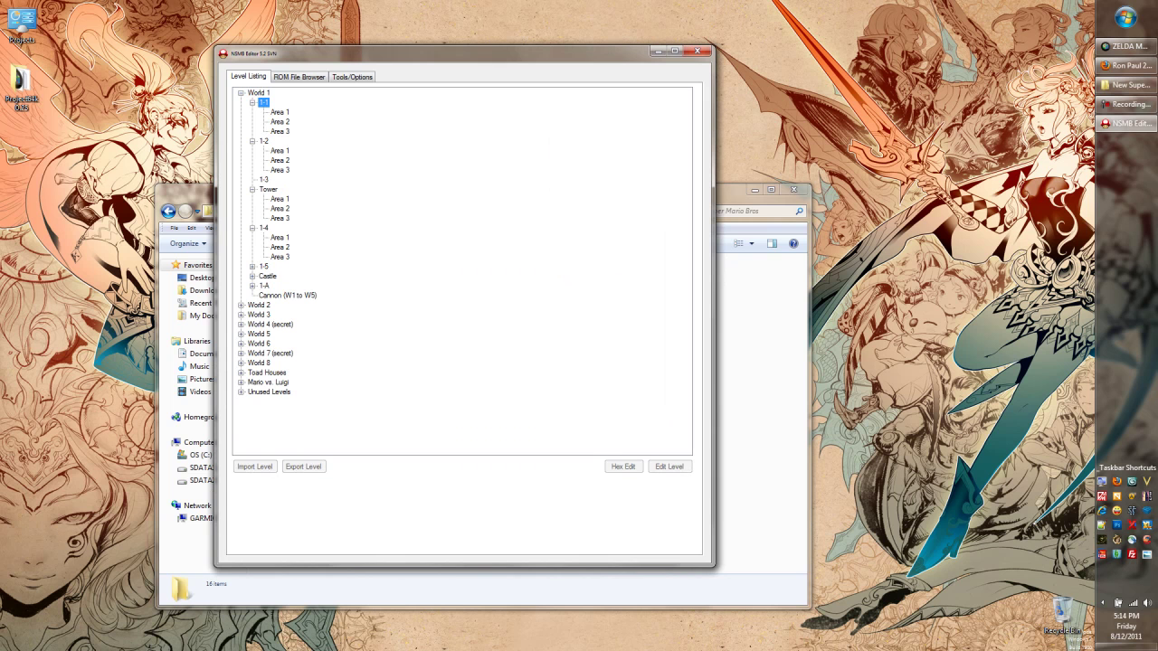
left_click(252, 267)
left_click(252, 296)
left_click(252, 335)
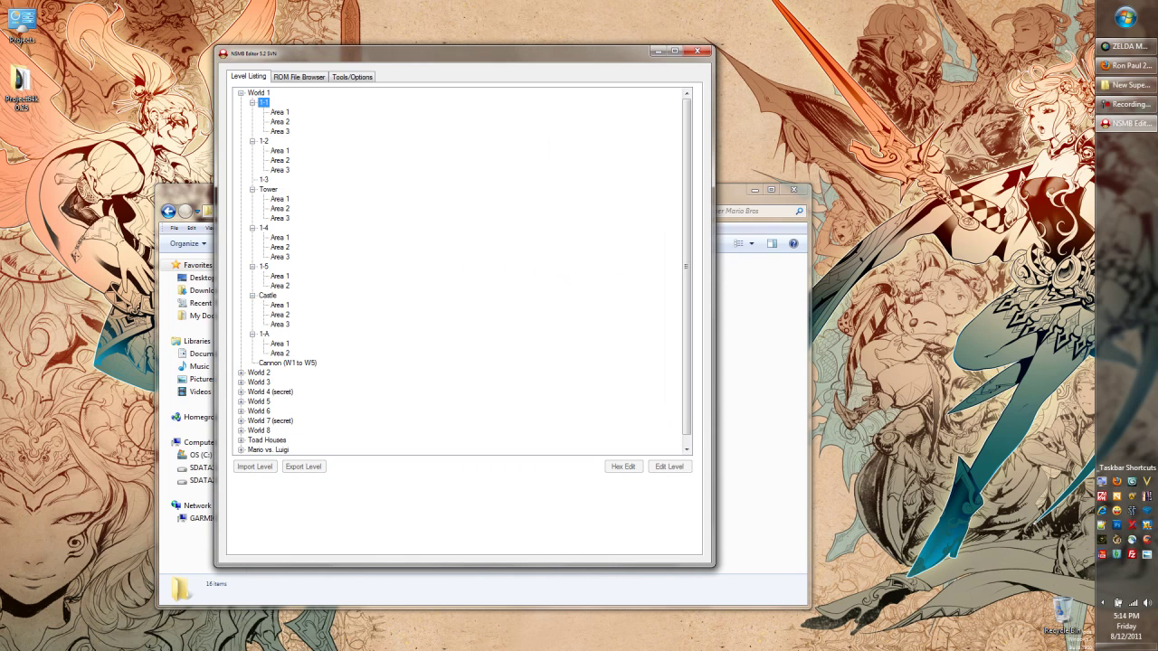
Examine how World 1's entries are organised into levels, areas, the single-entry 1-3 and the cannon
left_click(279, 113)
left_click(279, 122)
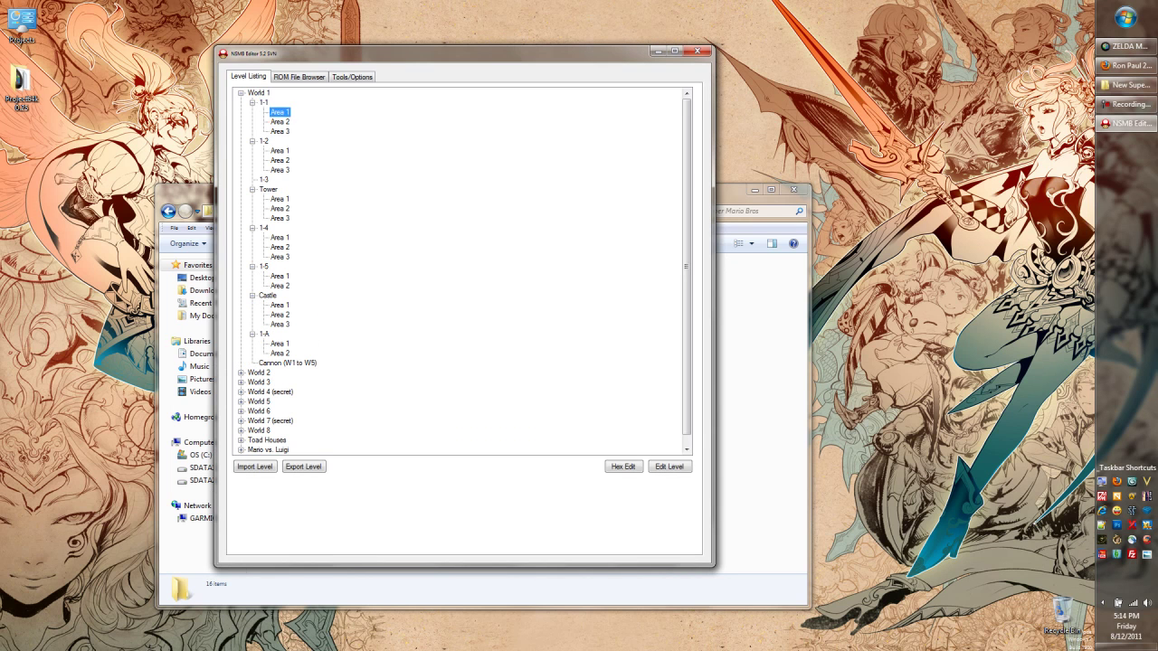
left_click(279, 132)
left_click(264, 180)
left_click(279, 277)
left_click(279, 286)
left_click(280, 344)
left_click(279, 353)
left_click(259, 372)
left_click(288, 363)
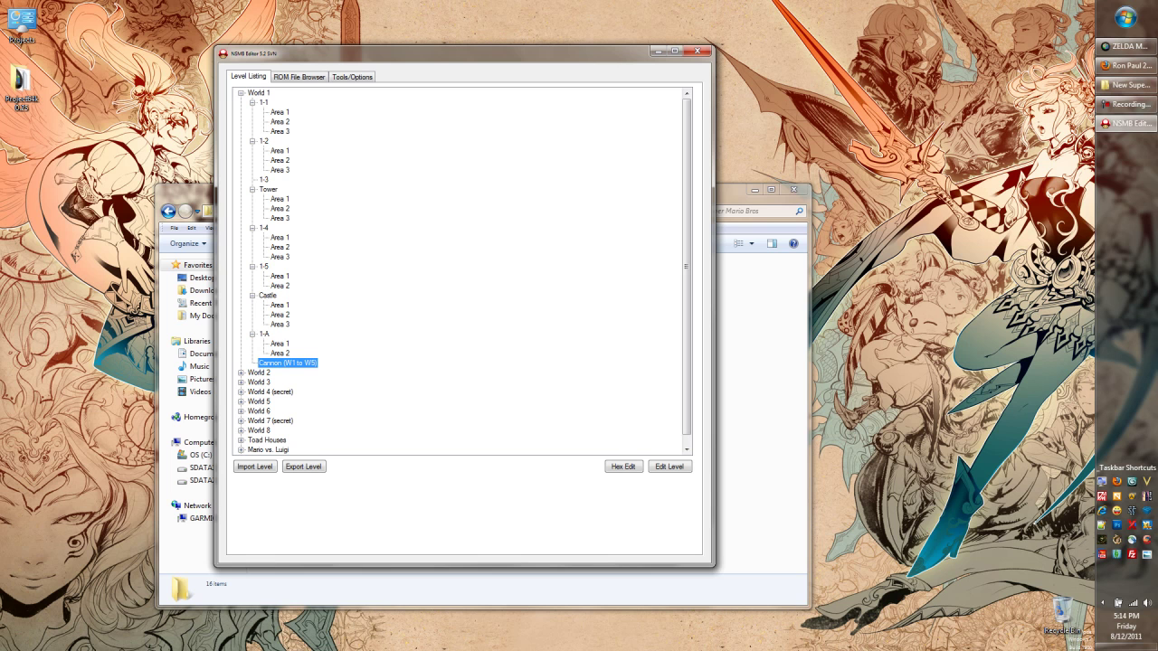
left_click(264, 180)
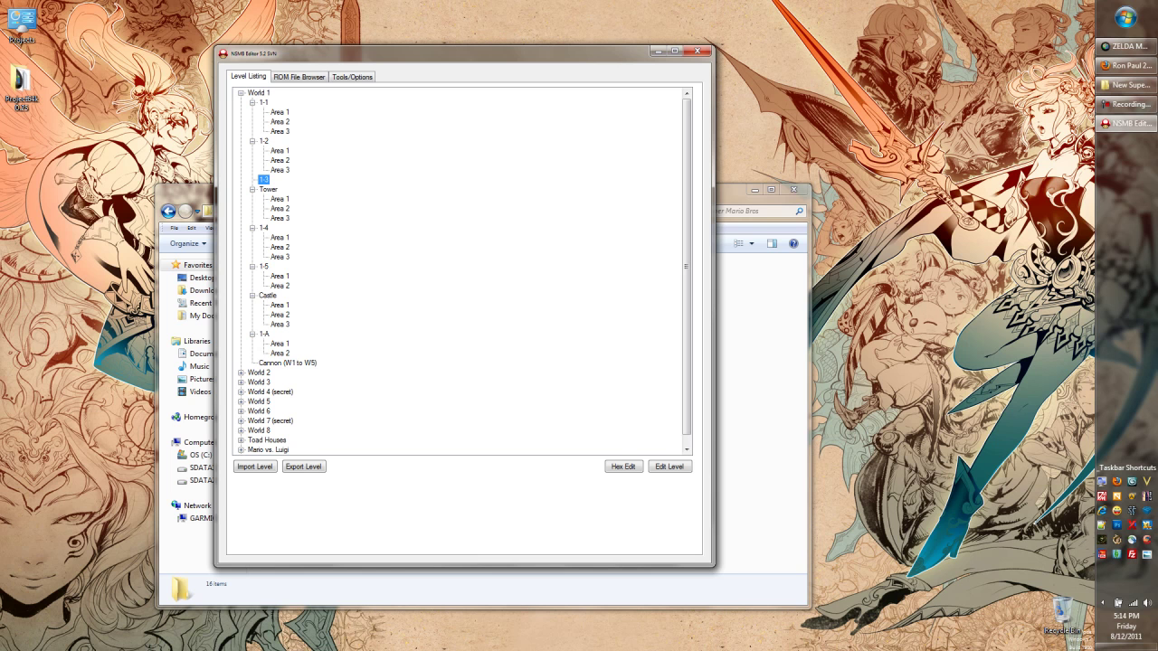
left_click(280, 112)
left_click(258, 94)
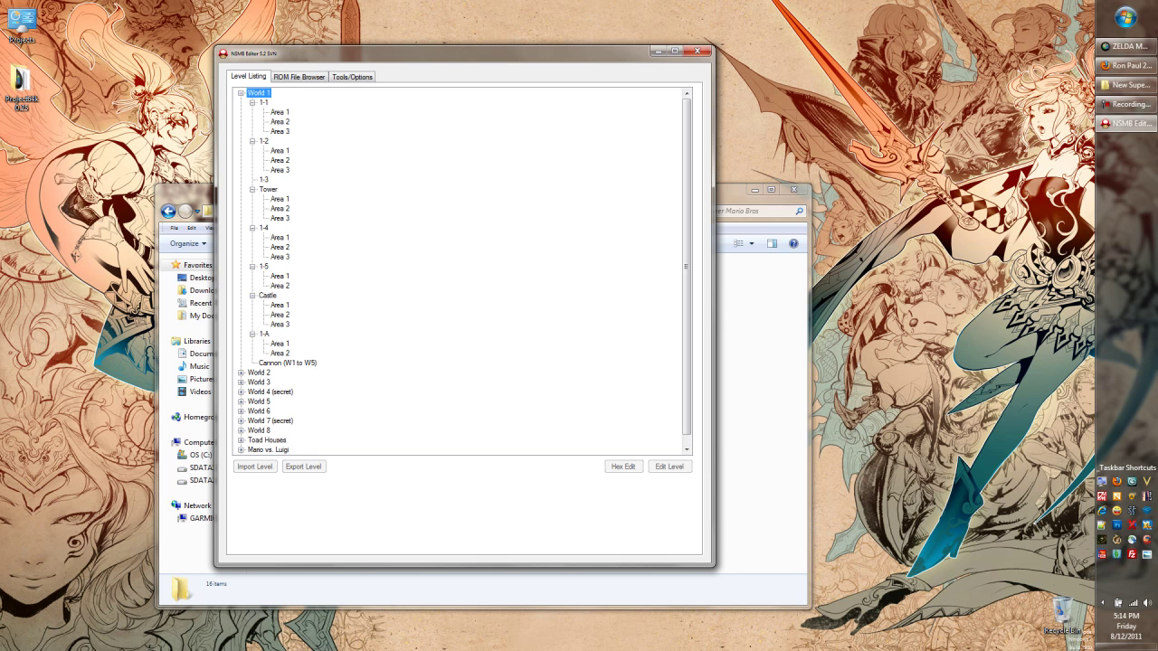
left_click(264, 102)
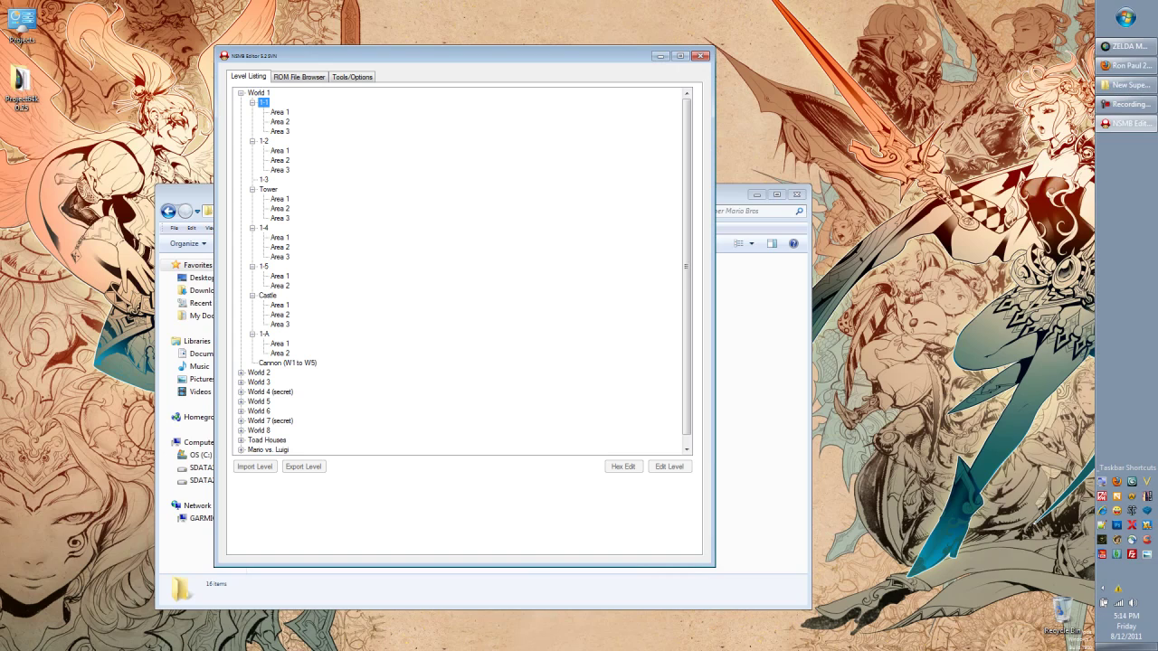
left_click(281, 112)
left_click(281, 122)
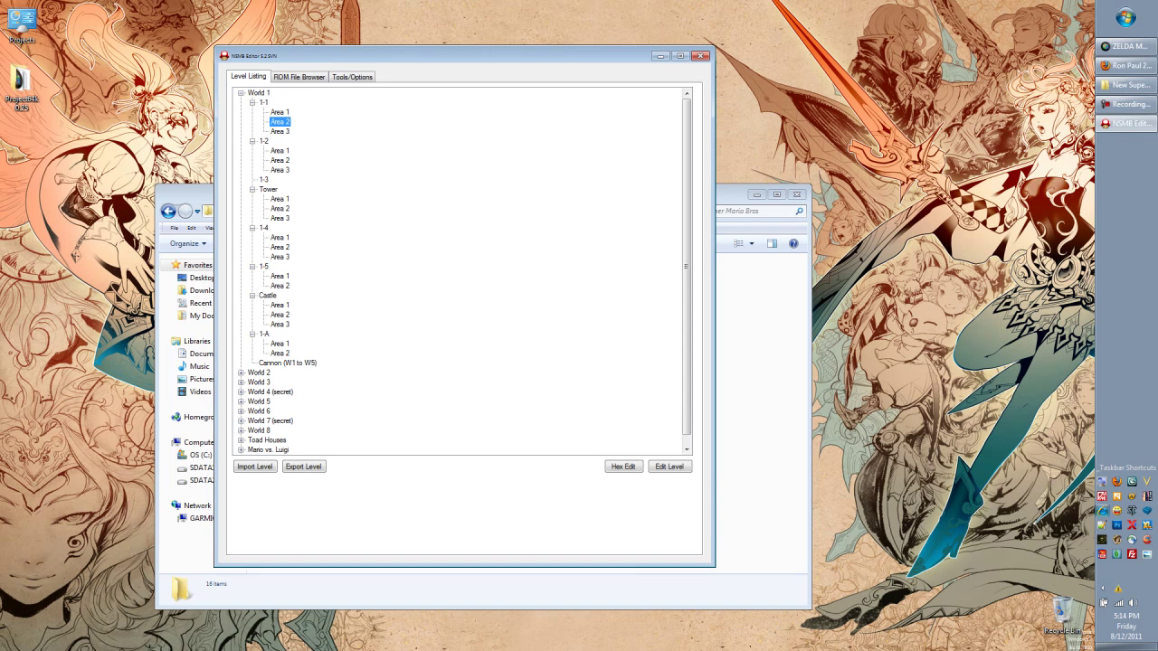
left_click(1104, 554)
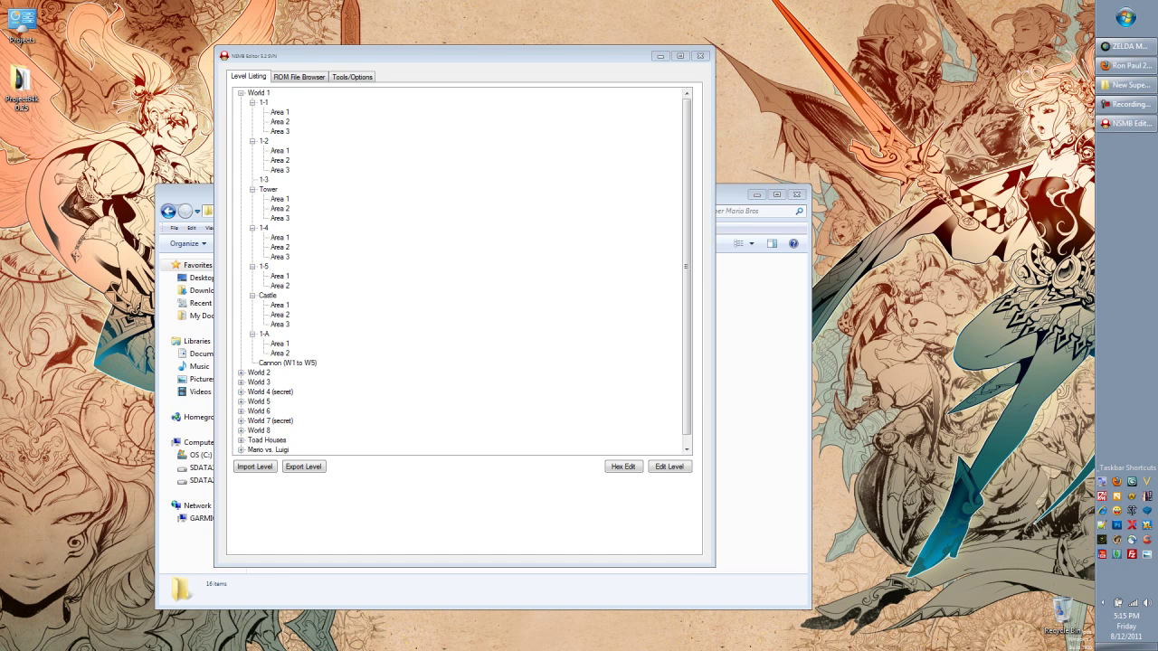
Open Area 1 of level 1-1 in World 1 for editing
left_click(279, 113)
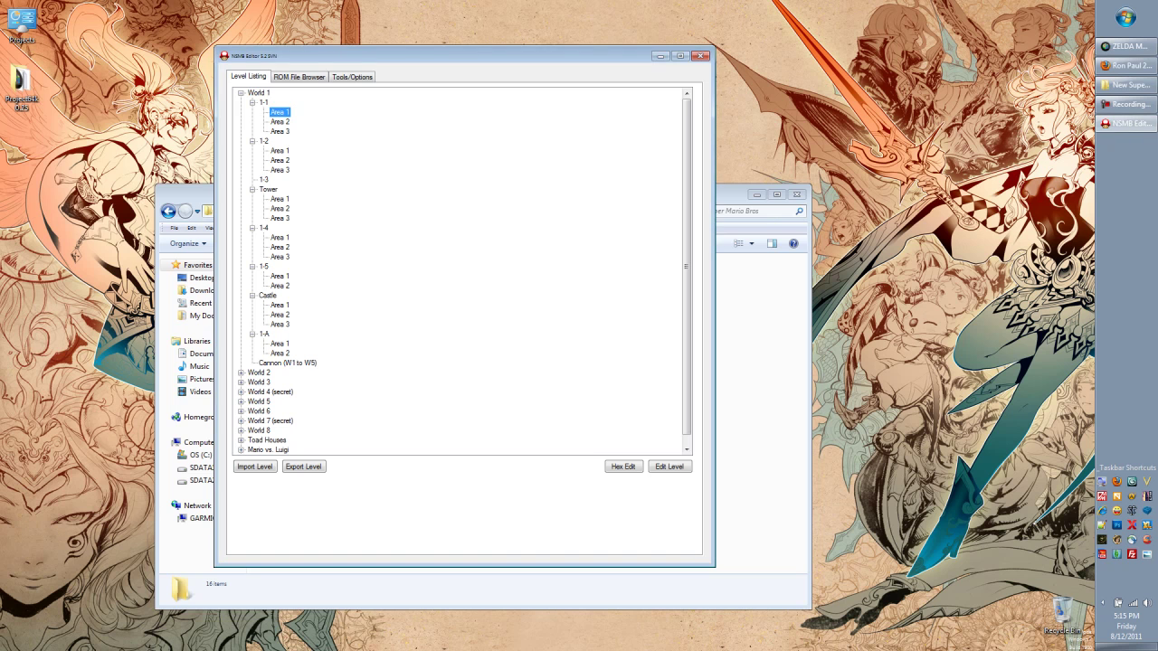
double_click(279, 112)
double_click(283, 103)
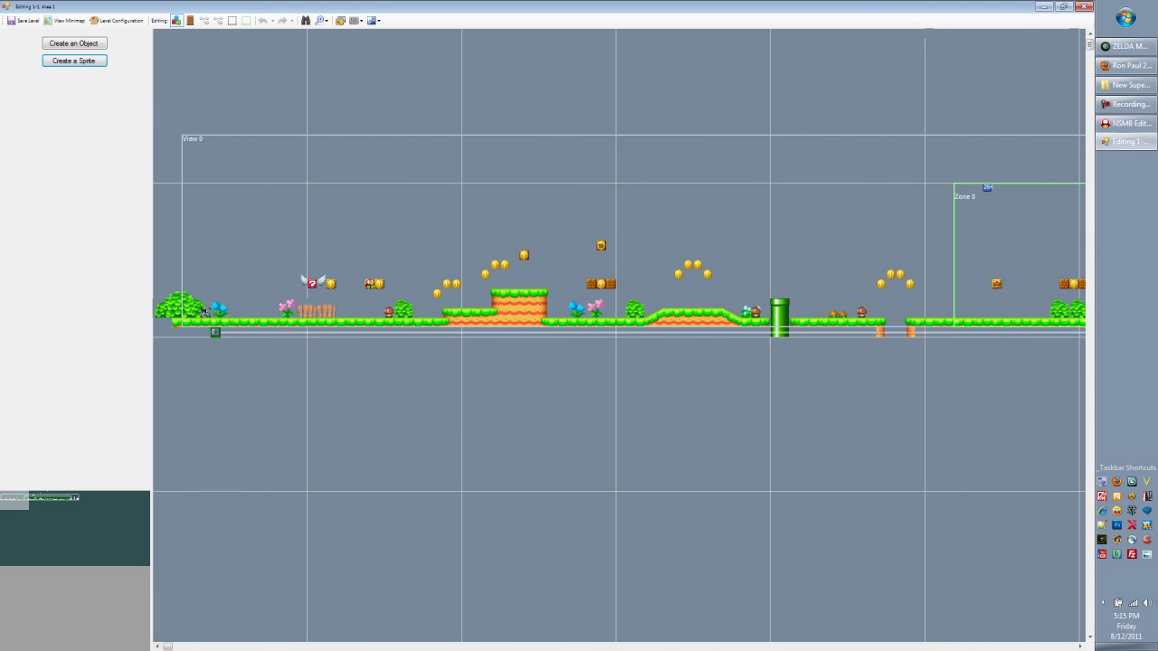
Look over the layout of level 1-1 and return to its beginning
left_click_drag(168, 646, 570, 646)
scroll(206, 186, "right", 3)
scroll(206, 302, "left", 18)
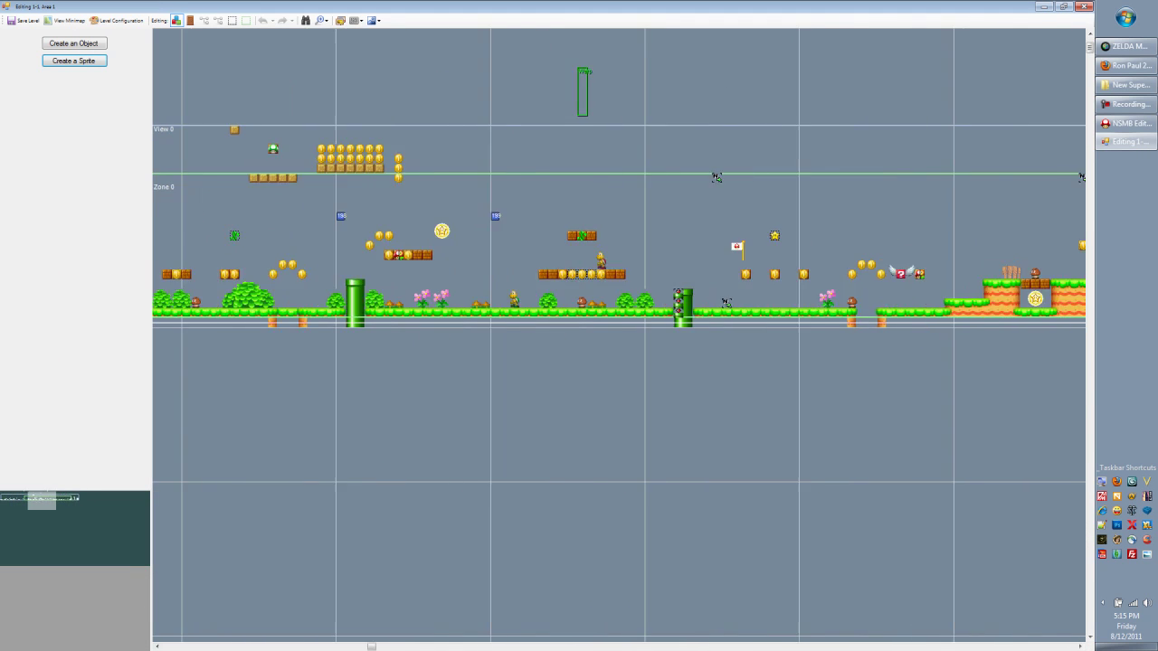
scroll(205, 283, "up", 1)
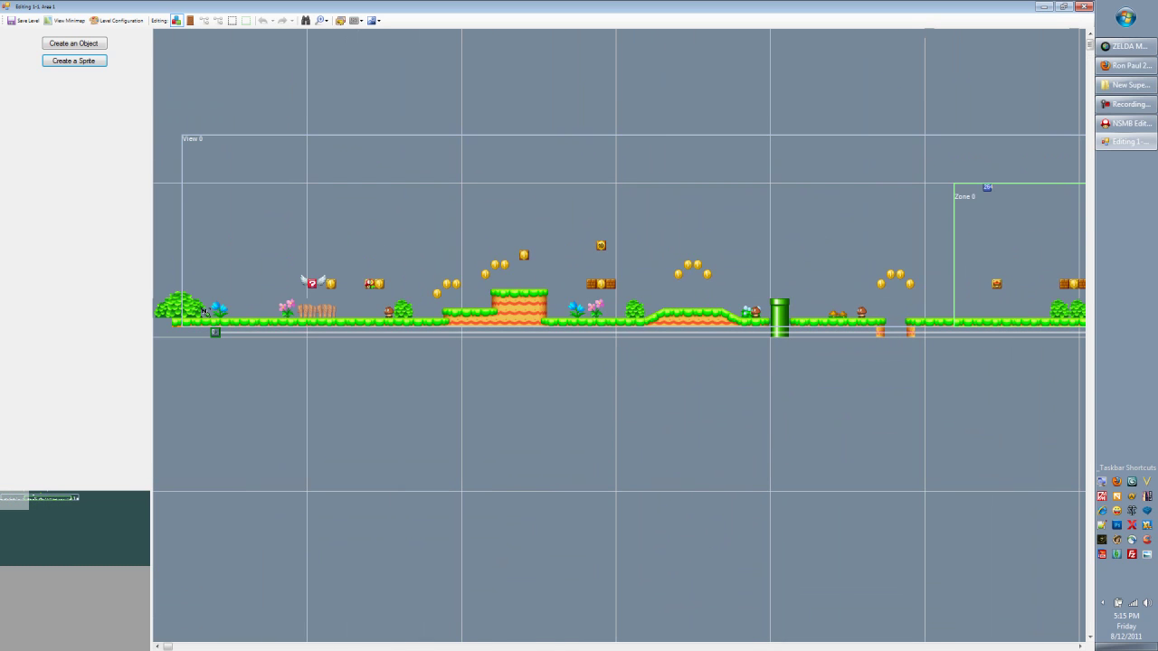
Select and deselect the first Goomba near the level's start, then save the level
left_click(389, 312)
left_click(389, 362)
key("ctrl+s")
View the minimap in a separate window, close it, and navigate the level with the docked minimap
left_click(66, 20)
left_click_drag(258, 112, 780, 320)
mouse_move(657, 345)
left_mouse_down()
mouse_move(760, 345)
mouse_move(661, 366)
mouse_move(681, 344)
mouse_move(658, 346)
left_mouse_up()
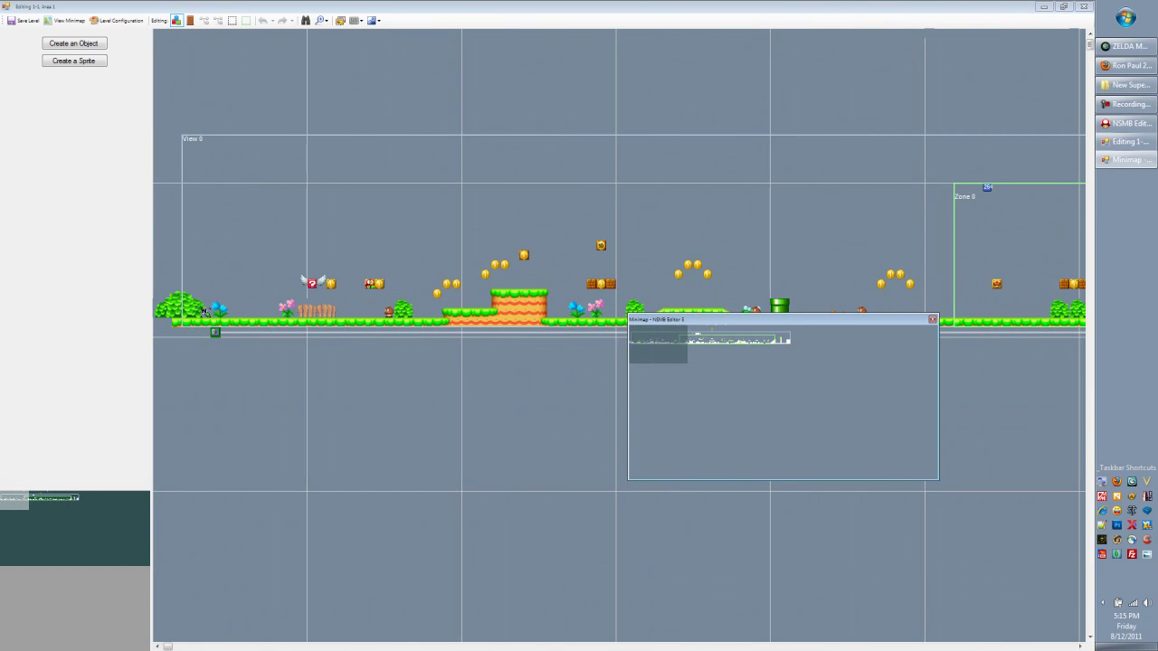
left_click(932, 319)
left_click_drag(168, 647, 379, 647)
left_click_drag(43, 499, 13, 498)
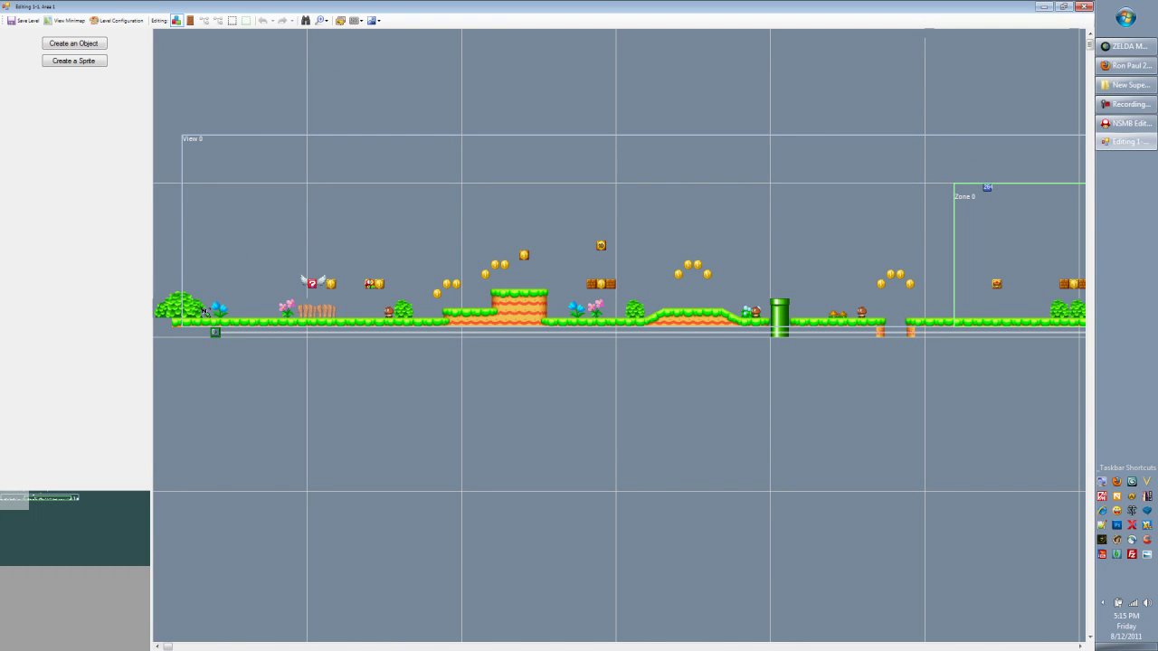
mouse_move(15, 501)
left_mouse_down()
mouse_move(31, 506)
mouse_move(16, 503)
left_mouse_up()
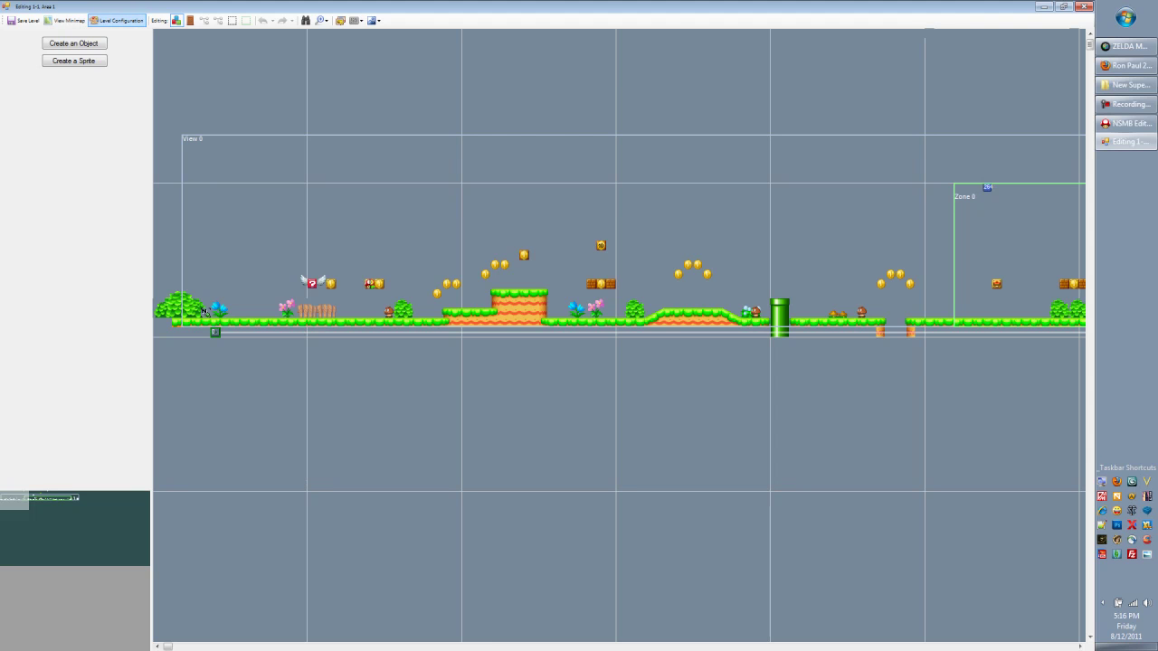
Open the level configuration and review the time limit, start entrance and midway entrance
left_click(115, 20)
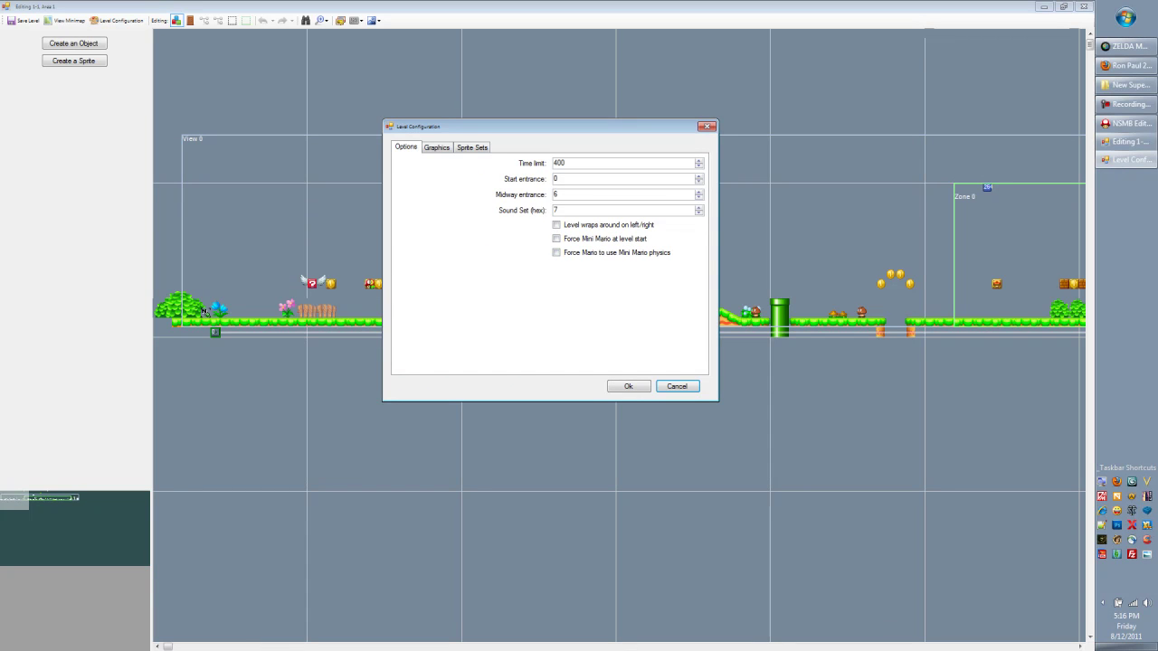
double_click(559, 162)
key("Tab")
left_click(558, 195)
Look through the tilesets in the graphics configuration and keep 8: Grassland
key("ctrl+Tab")
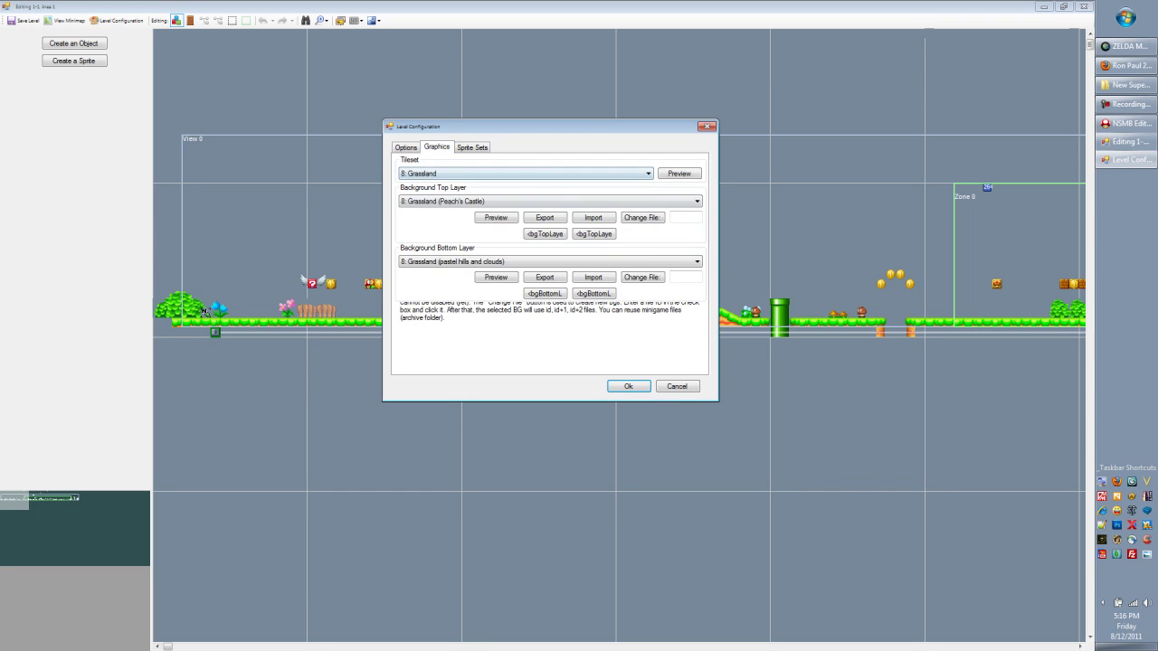
key("alt+Down")
key("Page_Up")
key("Down")
key("Down")
key("Down")
key("Down")
key("Down")
key("Down")
key("Down")
key("Down")
key("Down")
key("Down")
key("Up")
key("Page_Up")
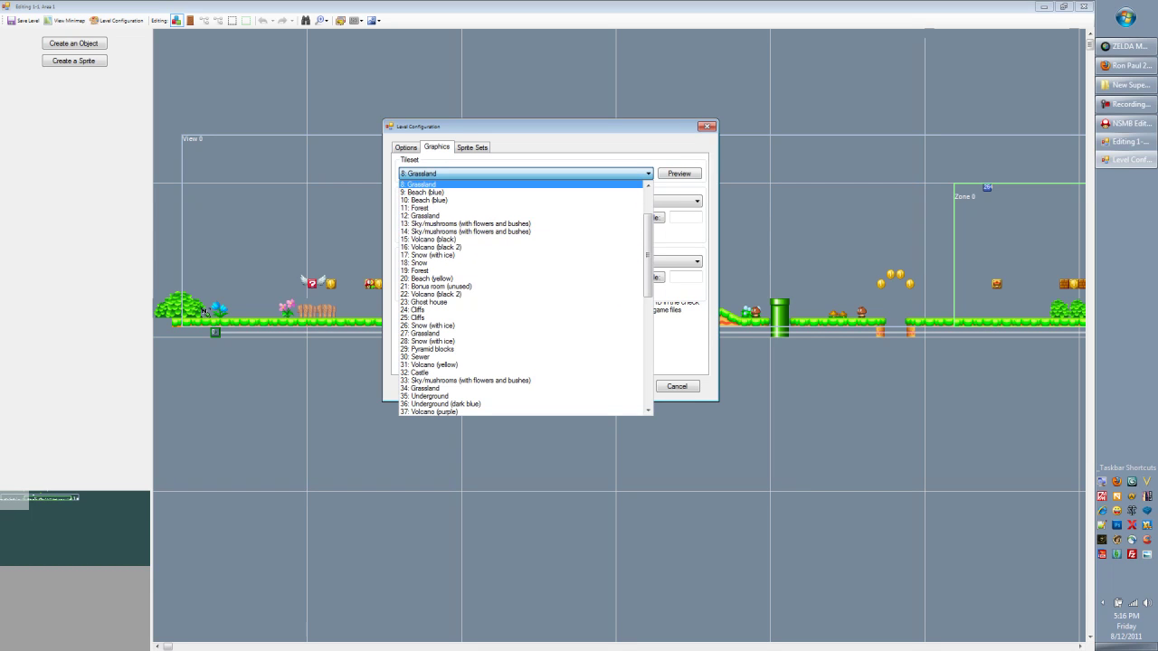
left_click(452, 184)
Reposition the configuration dialog and review the background top layer choices, keeping 8: Grassland (Peach's Castle)
left_click_drag(524, 127, 599, 244)
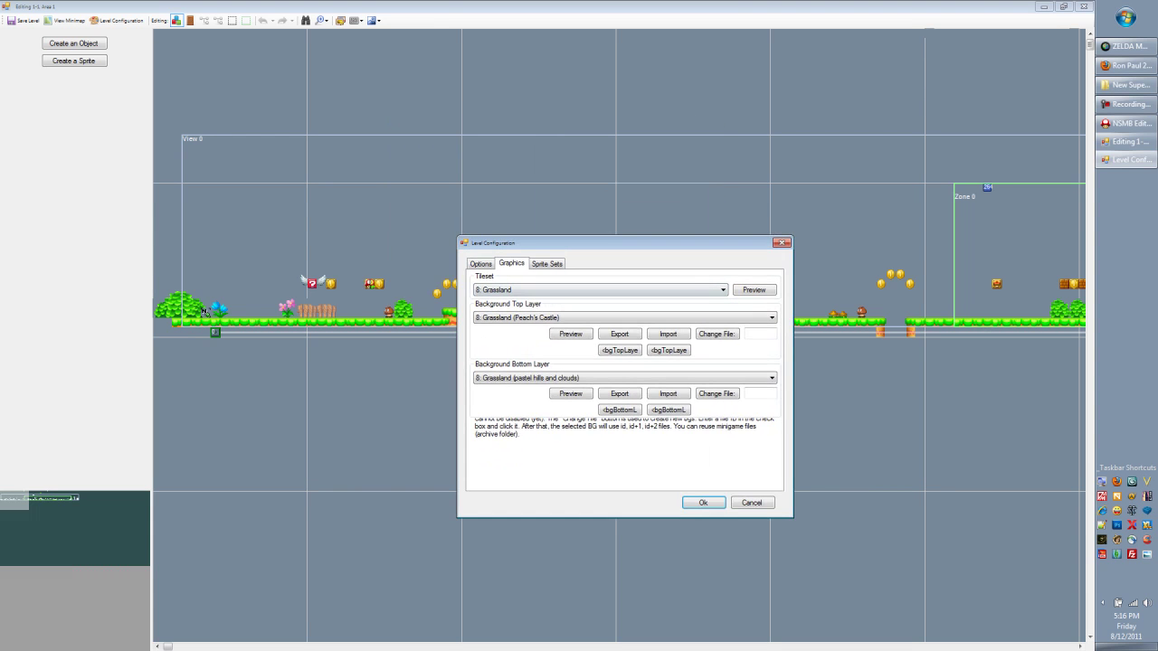
left_click(624, 318)
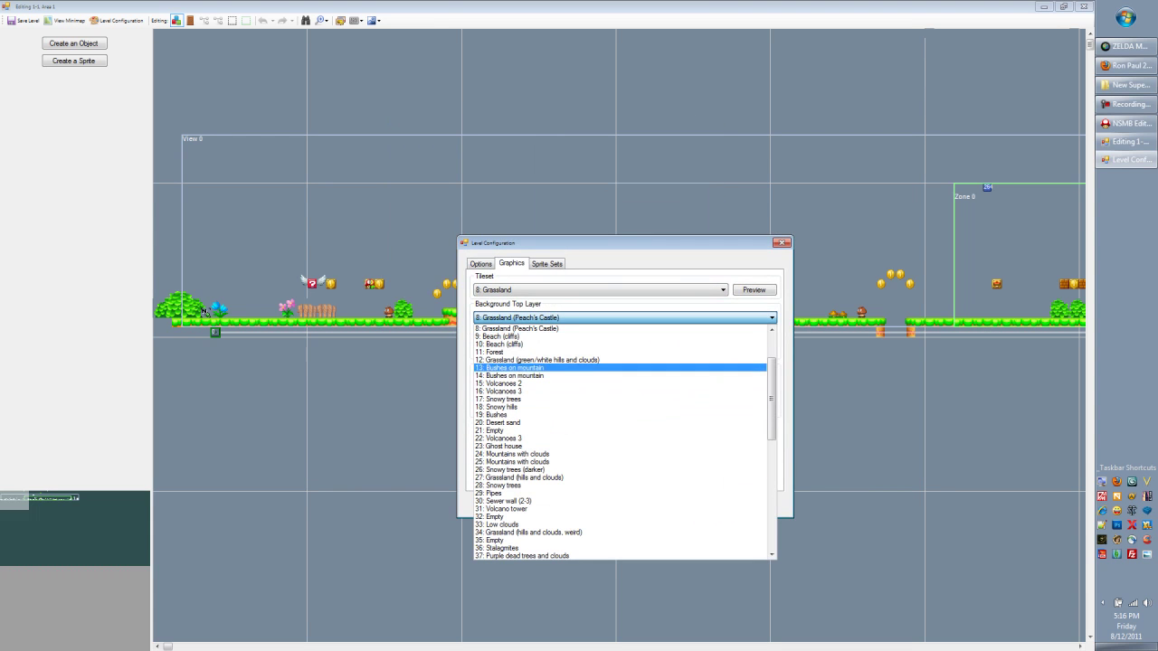
left_click(571, 329)
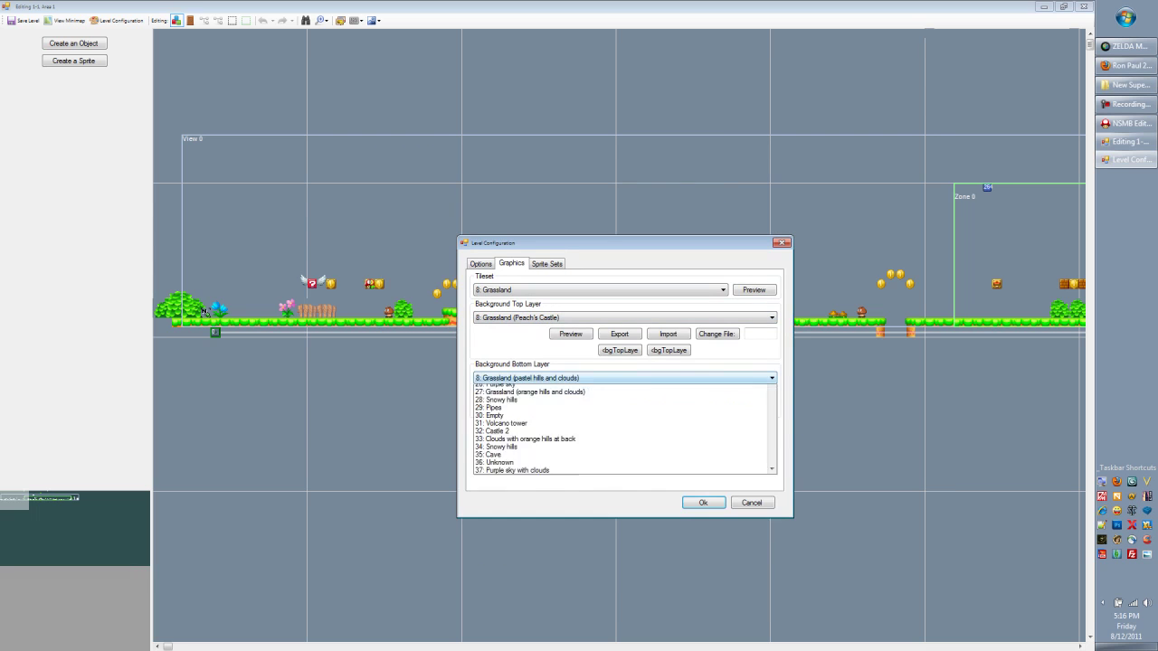
Look through the background bottom layer choices and keep 8: Grassland (pastel hills and clouds)
left_click(573, 378)
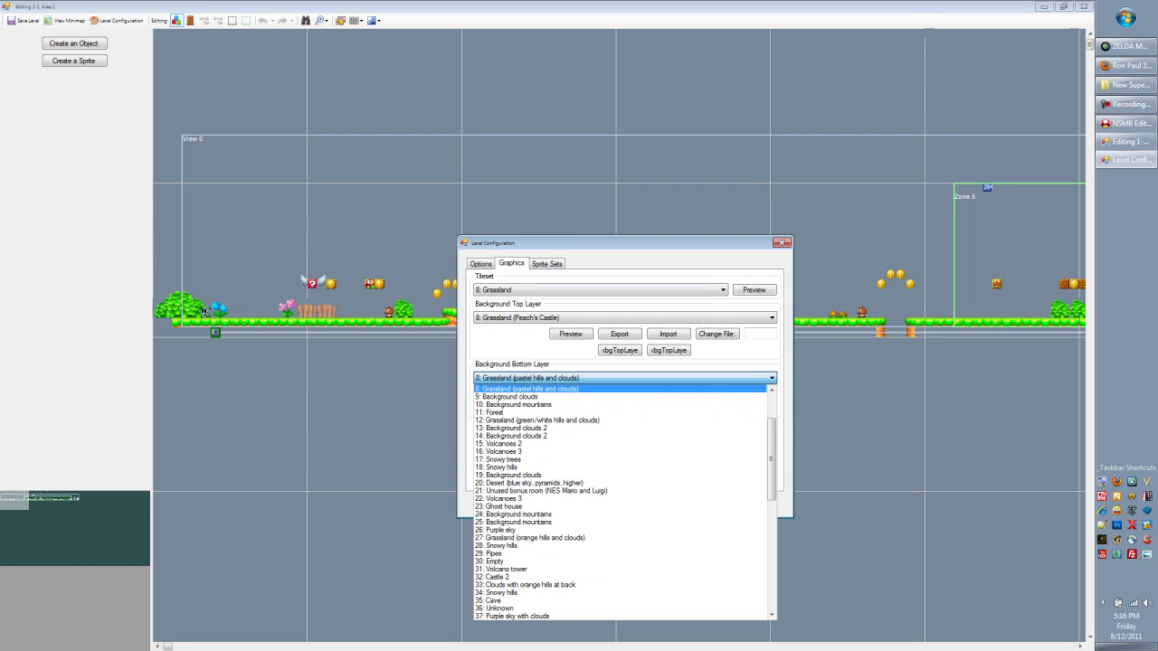
key("Down")
key("Down")
key("Down")
key("Down")
key("Down")
key("Up")
key("Up")
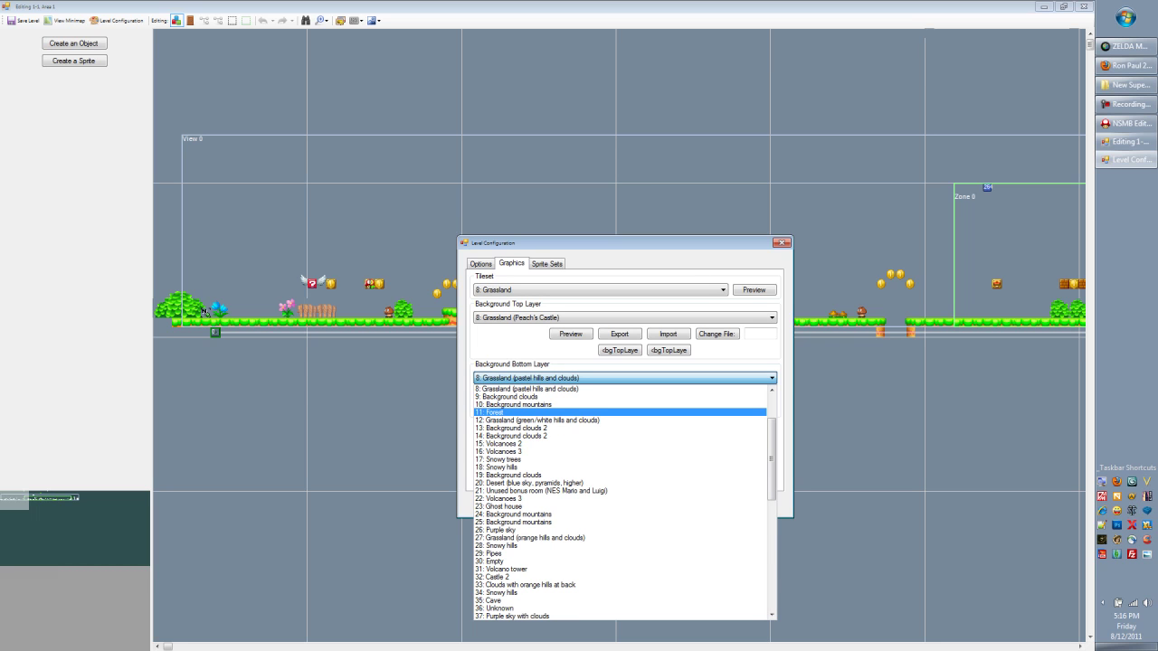
key("Up")
key("Up")
key("Up")
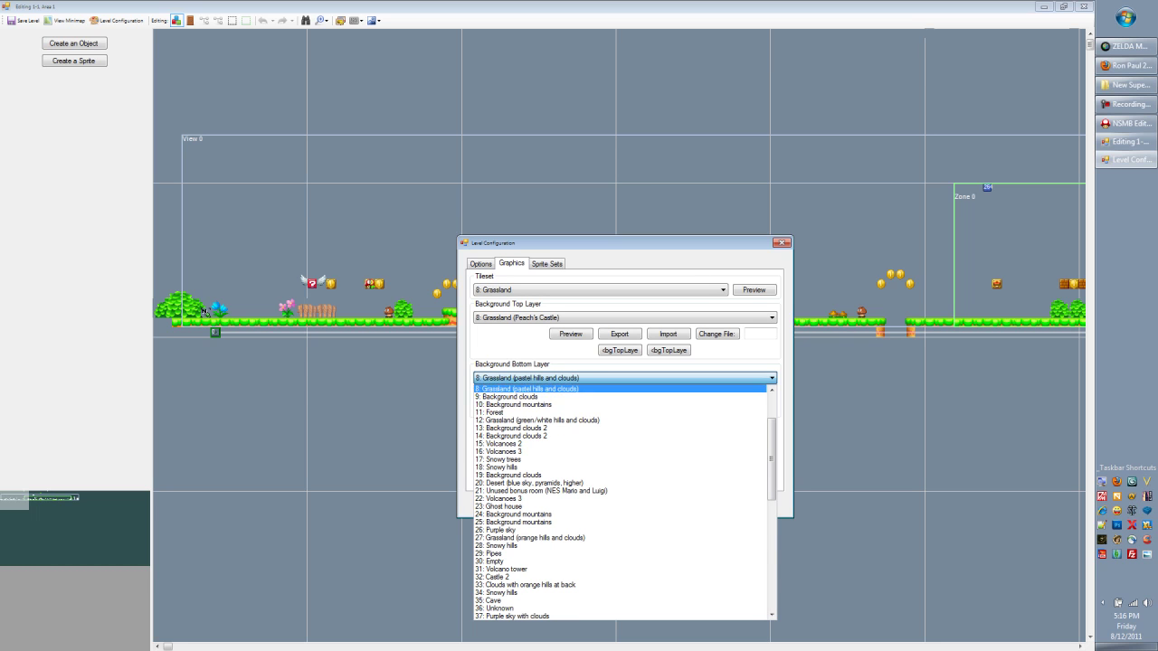
key("Return")
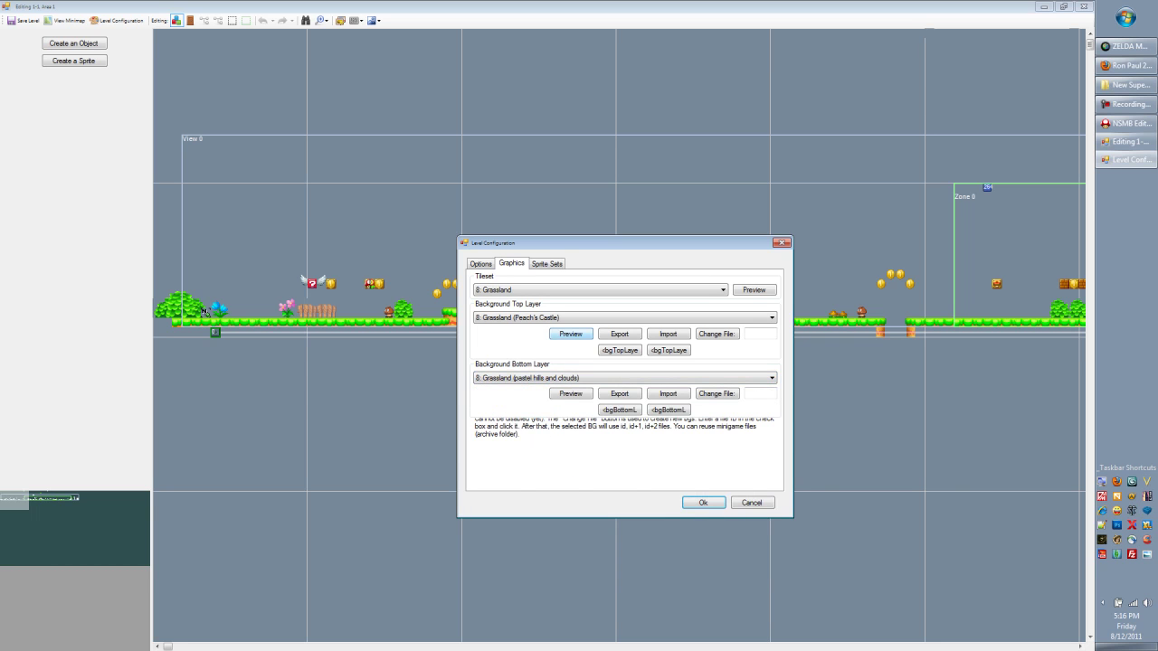
Preview the background top and bottom layers side by side, compare them, and close both previews
left_click(571, 334)
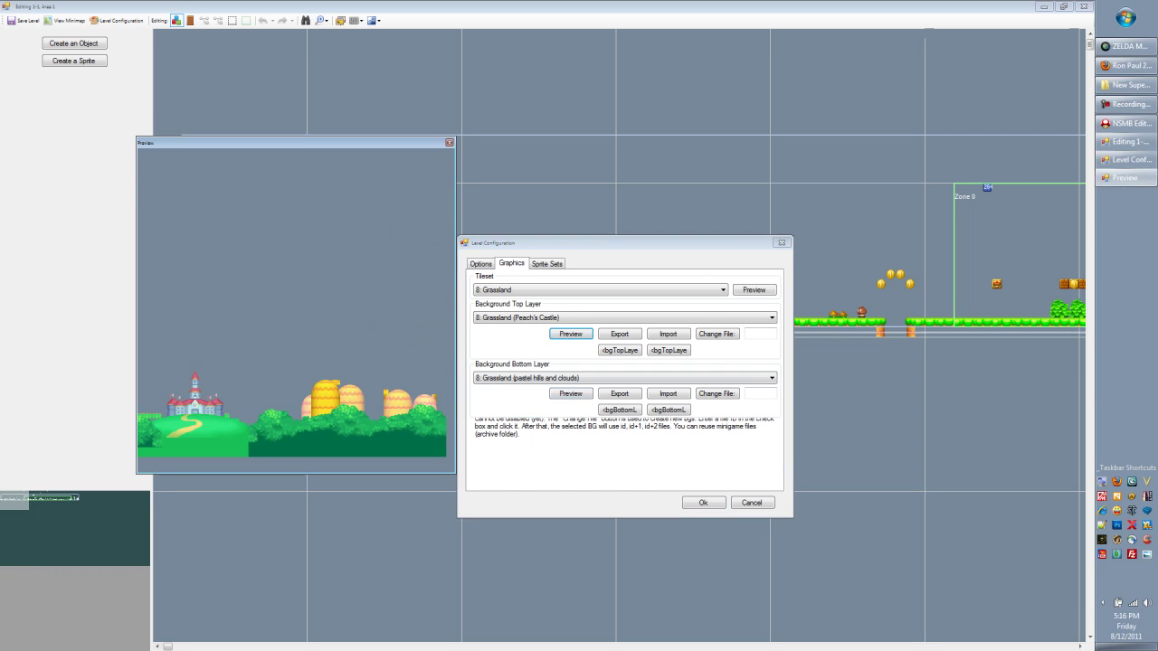
left_click(570, 394)
left_click_drag(310, 157, 578, 103)
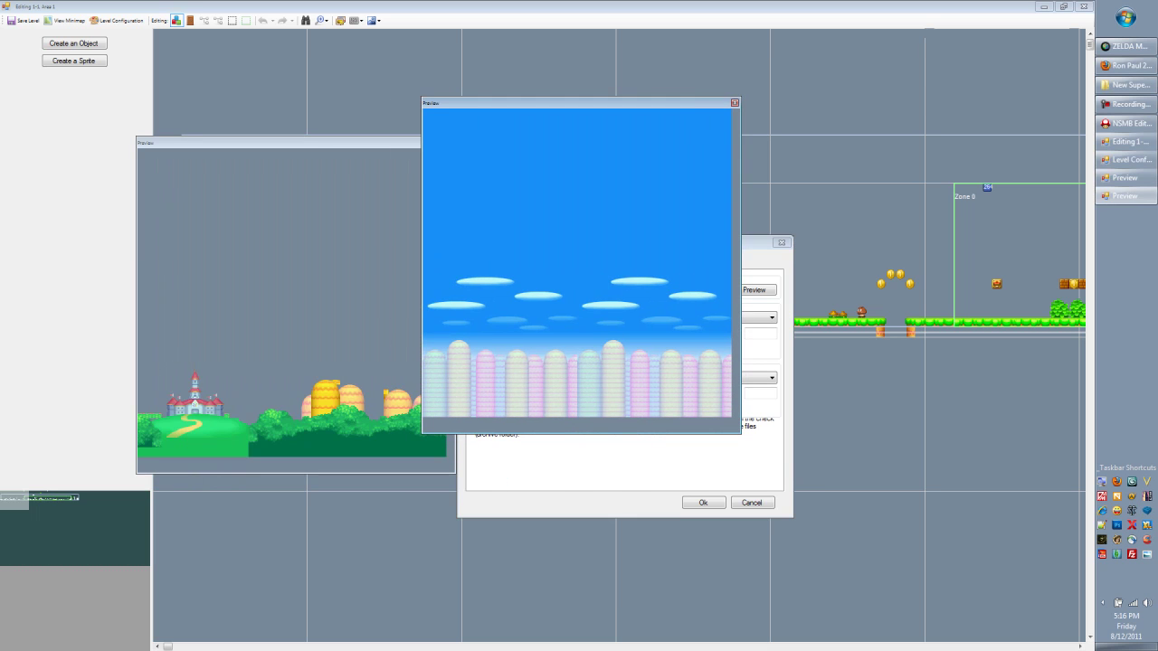
key("alt+Tab")
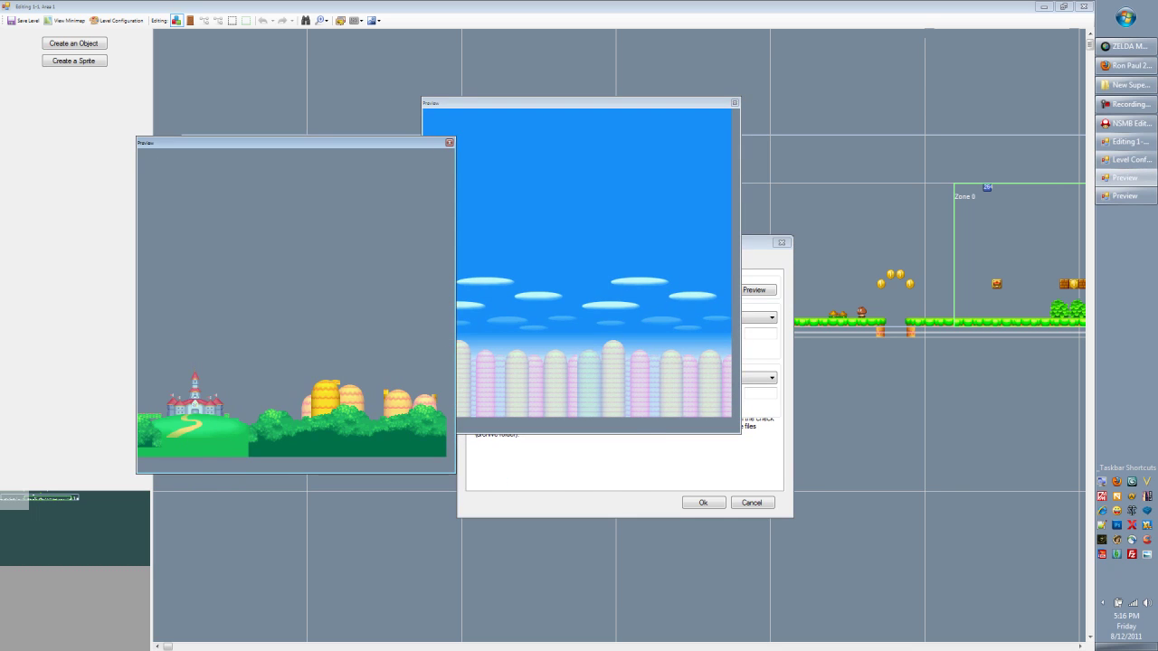
key("alt+Tab")
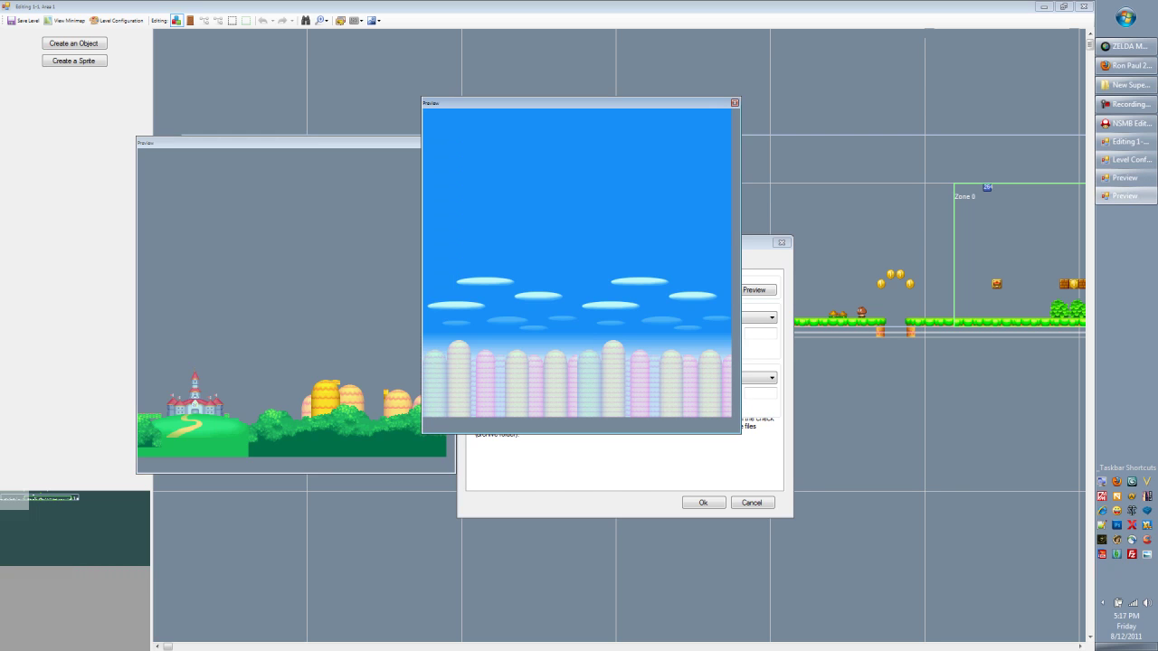
key("alt+F4")
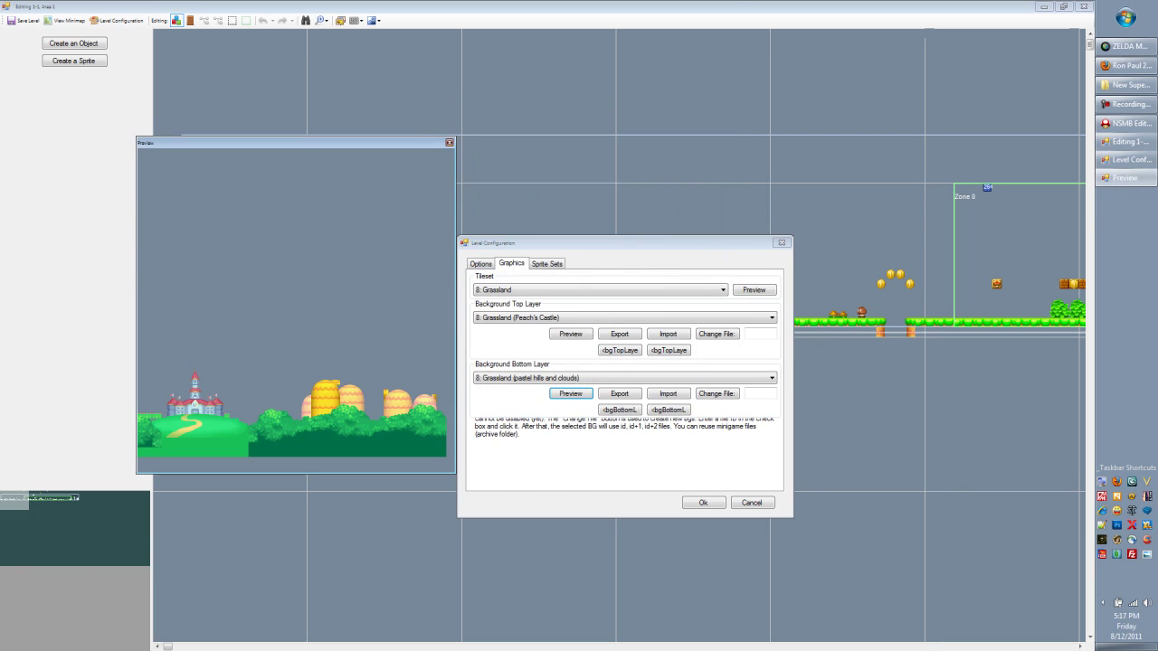
key("alt+F4")
Review the sprite sets and the general level options, and accept the level configuration
key("ctrl+Tab")
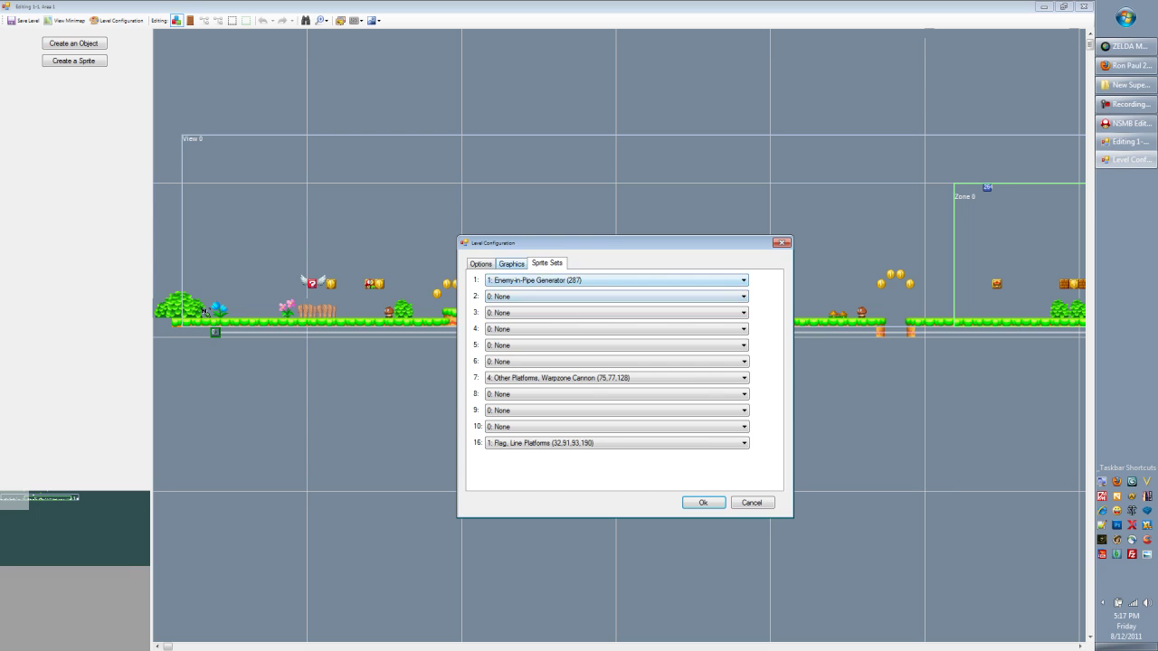
key("ctrl+shift+Tab")
key("ctrl+shift+Tab")
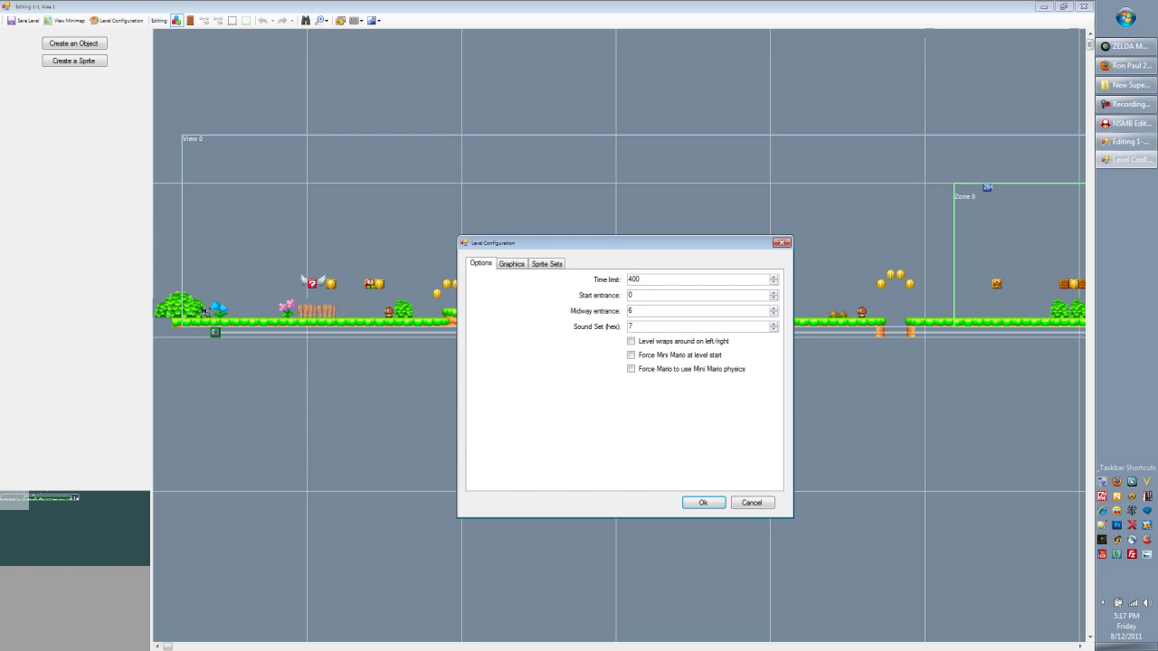
key("Return")
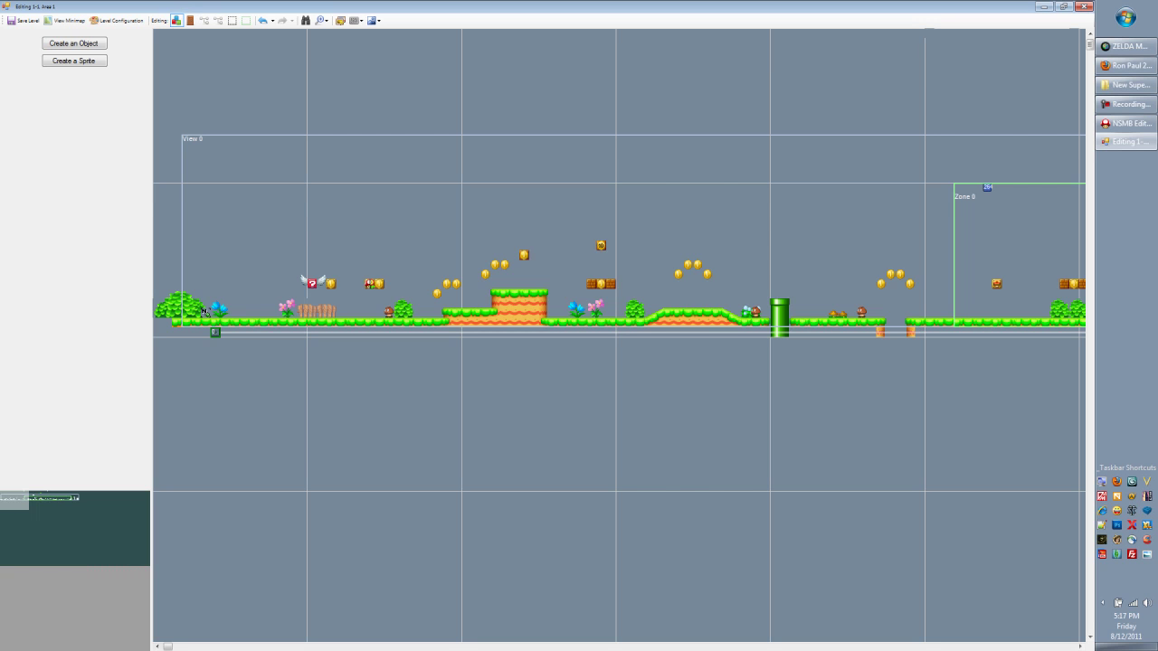
Inspect the raised terrain, the starting ground strip and the first Goomba near the level's start
left_click(519, 313)
left_click(475, 321)
left_click(398, 322)
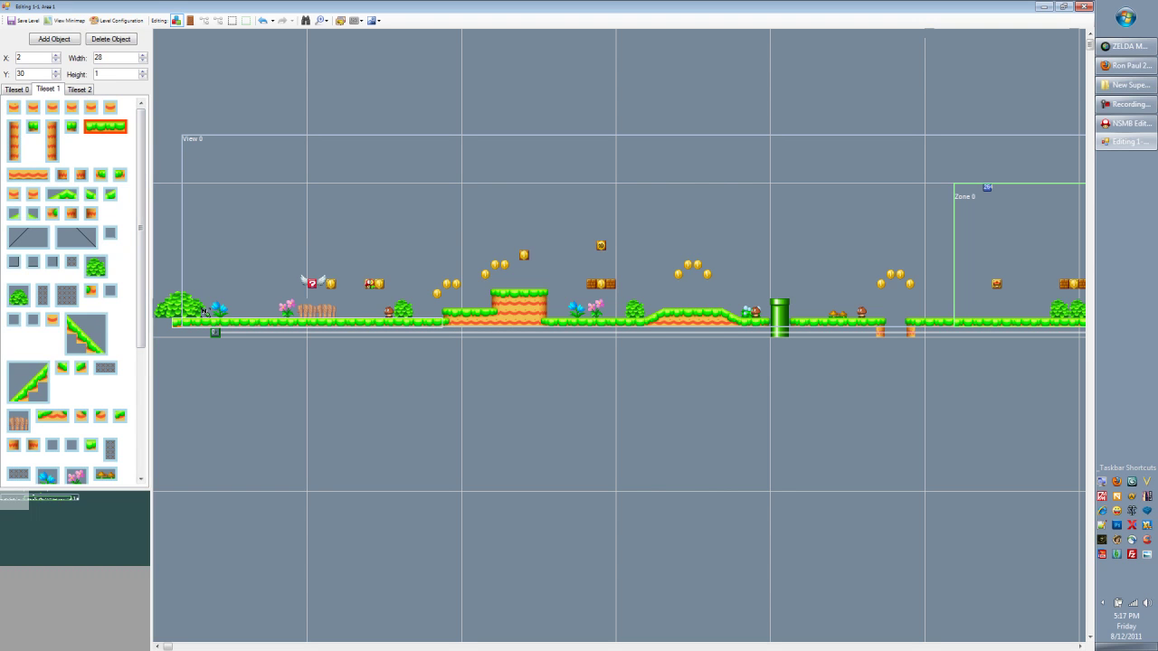
left_click(389, 312)
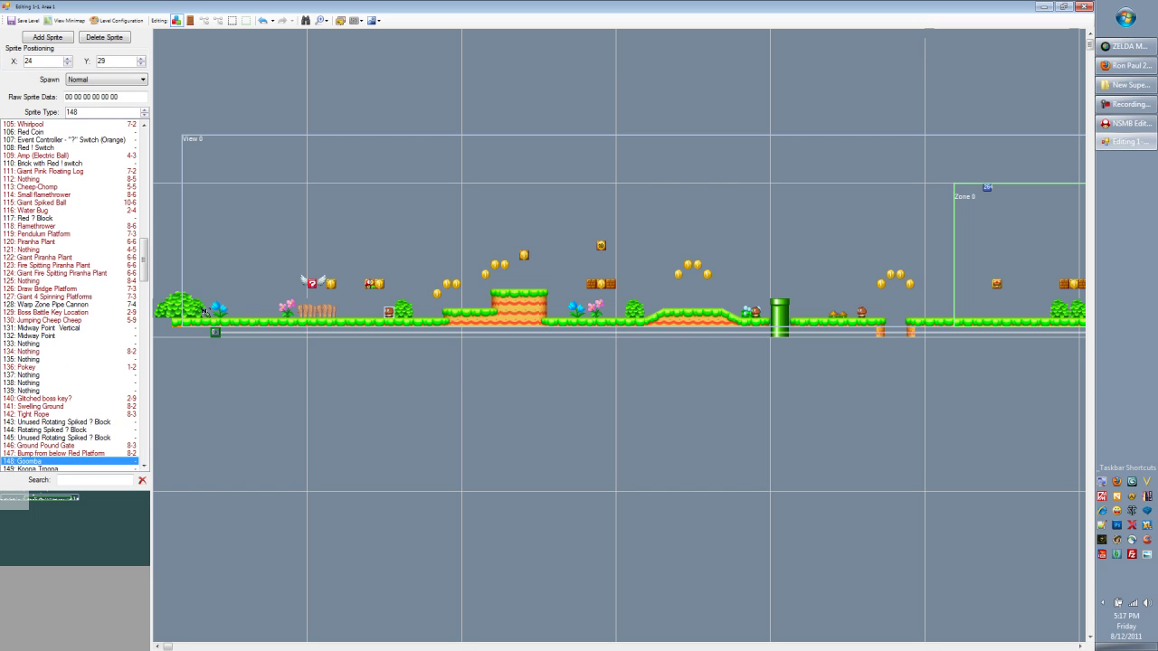
Move the winged red ? block 11 tiles left and shift the first Goomba to X 22, Y 29
left_click(312, 283)
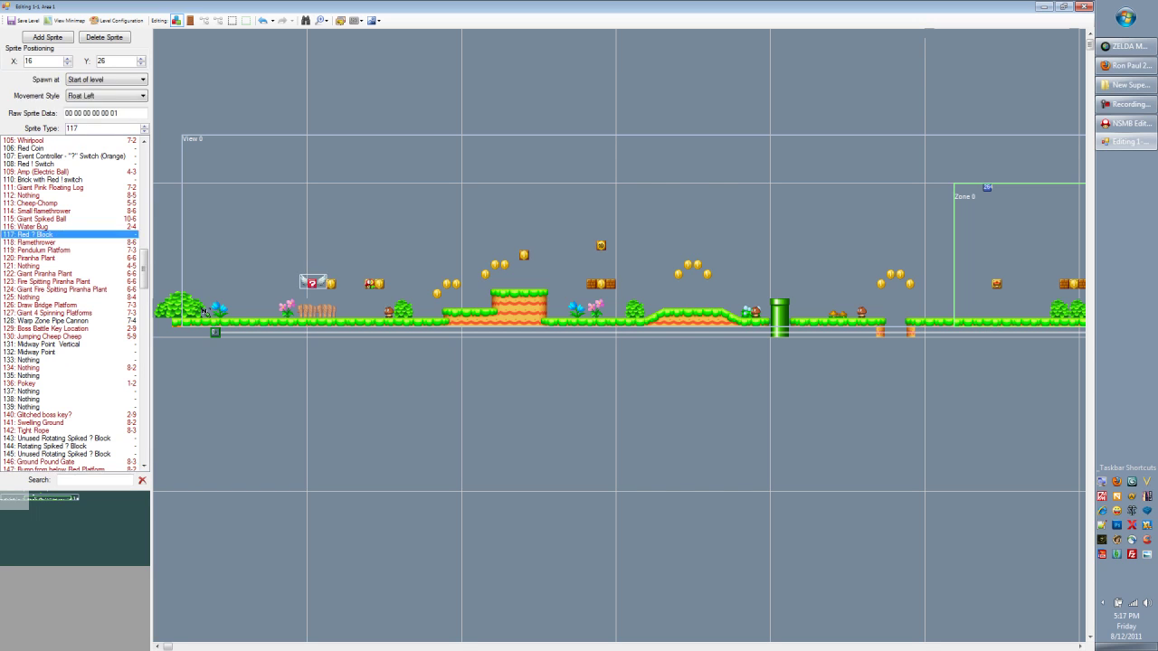
key("Left")
key("Left")
key("Left")
key("Left")
key("Left")
key("Left")
key("Left")
key("Left")
key("Left")
key("Left")
key("Left")
left_click_drag(389, 312, 369, 312)
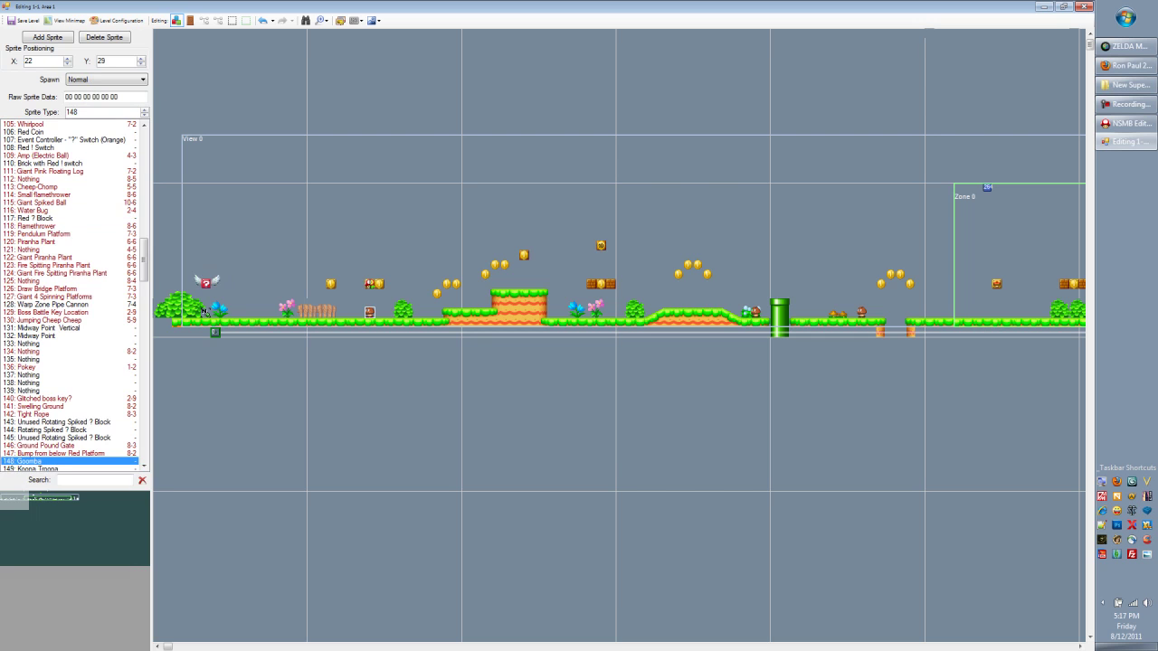
Inspect the raised terrain, coins, item blocks and green pipe as individual objects, and clear the selection
left_click(520, 312)
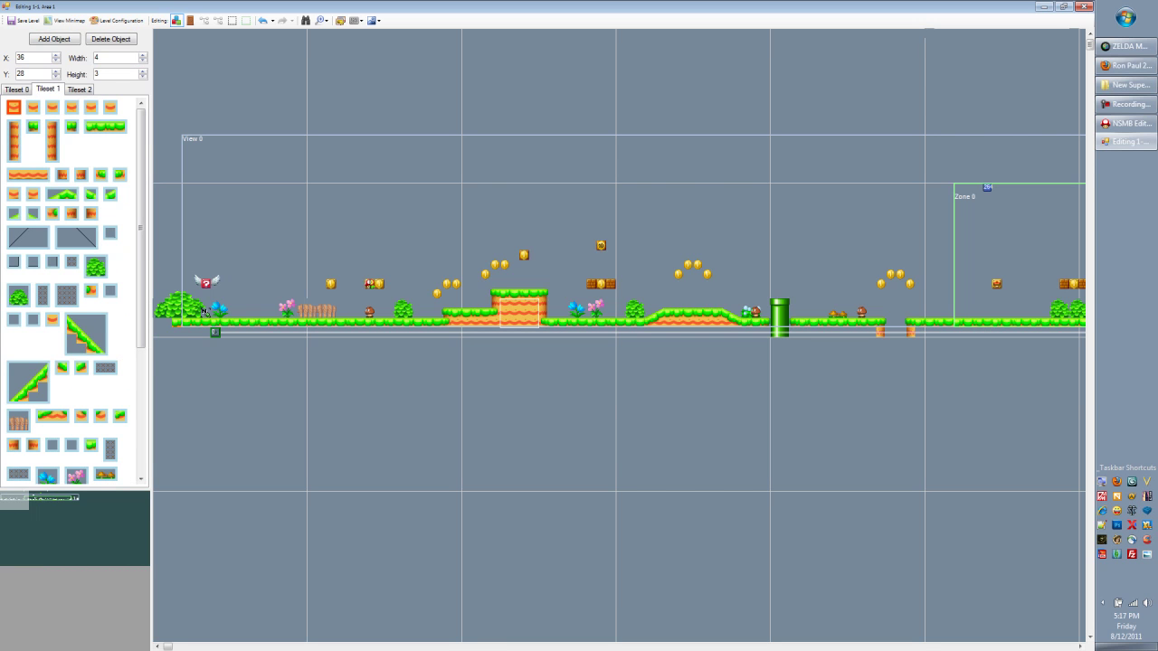
left_click(494, 266)
left_click(611, 284)
left_click(524, 255)
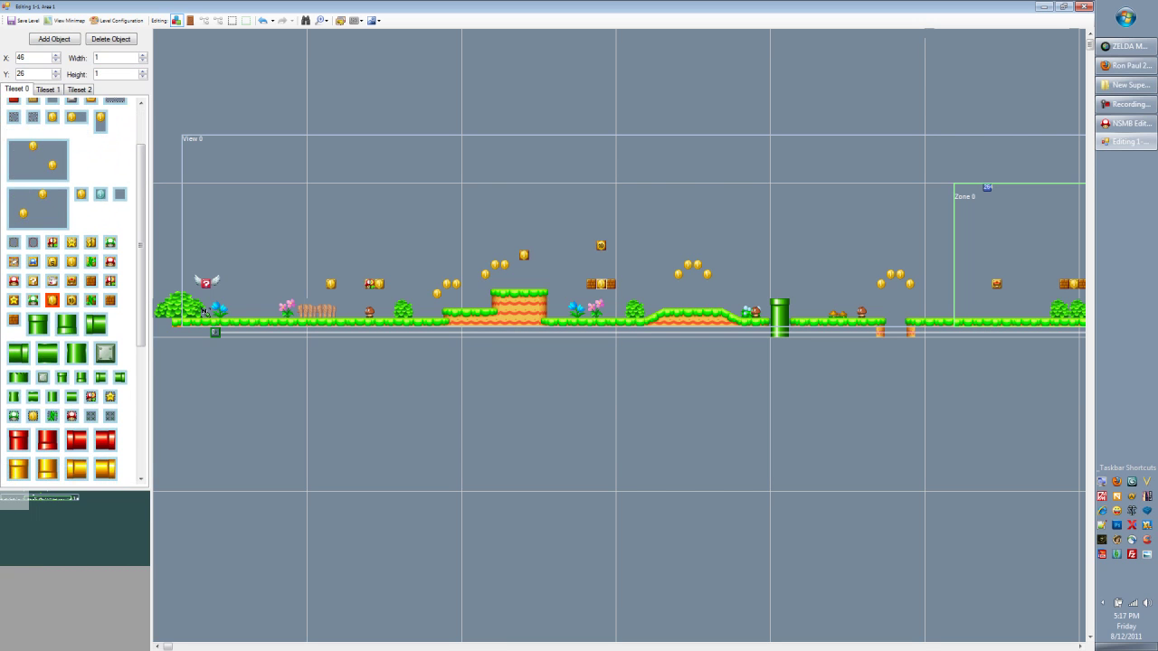
left_click(601, 246)
left_click(693, 265)
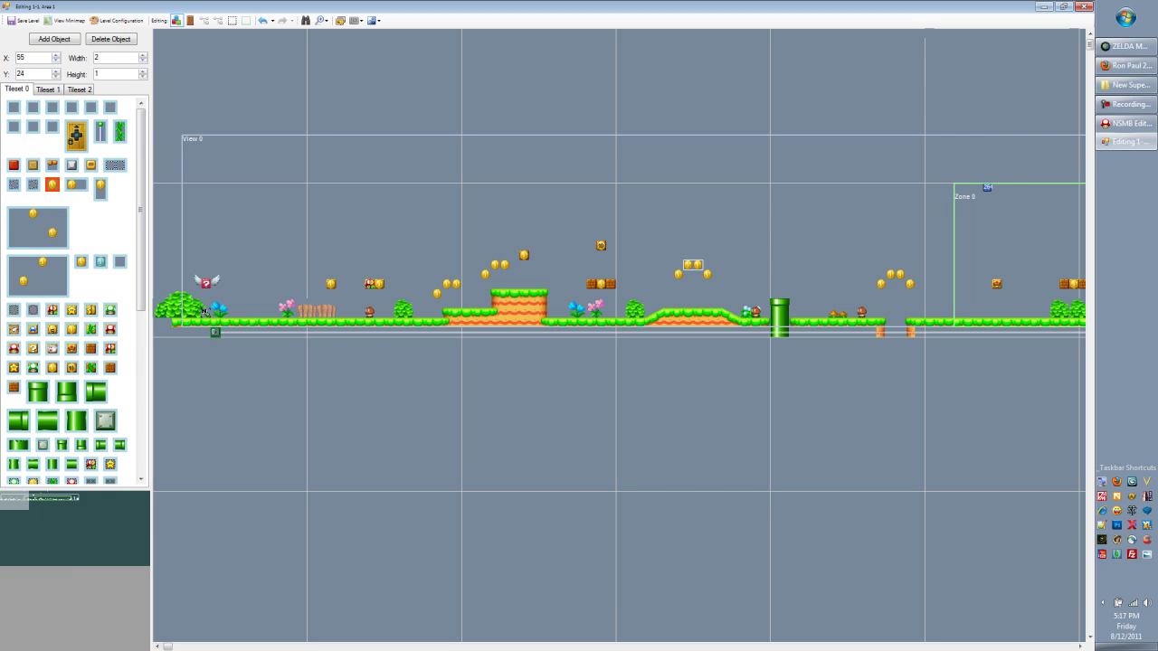
left_click(780, 308)
left_click(785, 262)
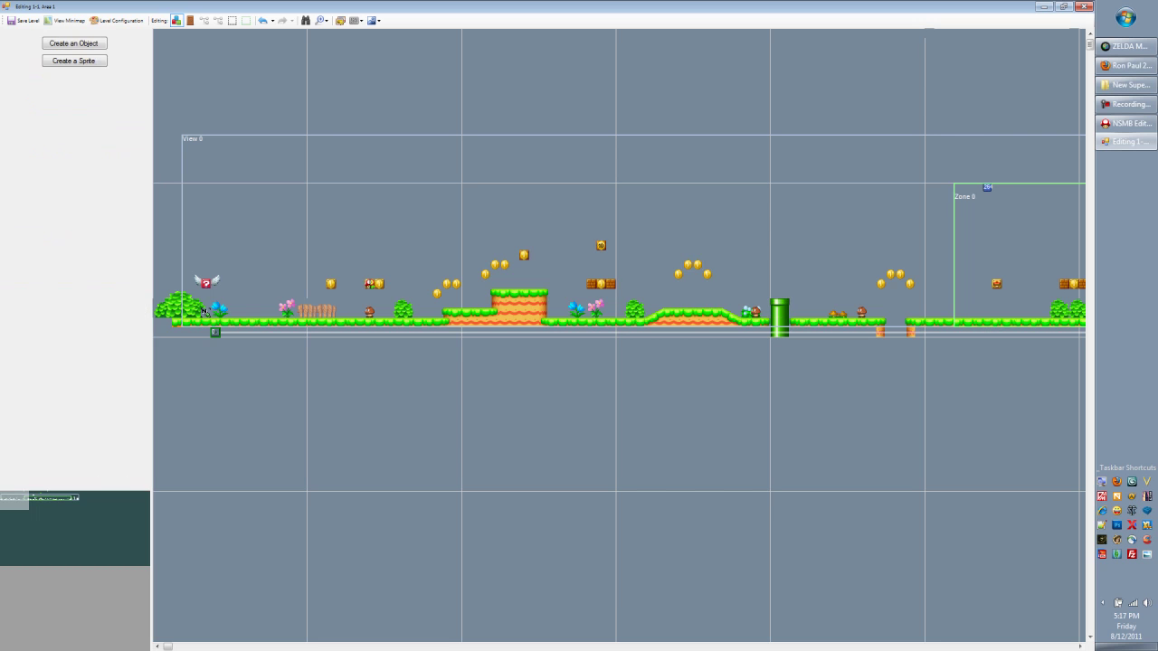
Switch to entrance editing and view the settings of start entrance 0 and pipe entrance 2
left_click(189, 20)
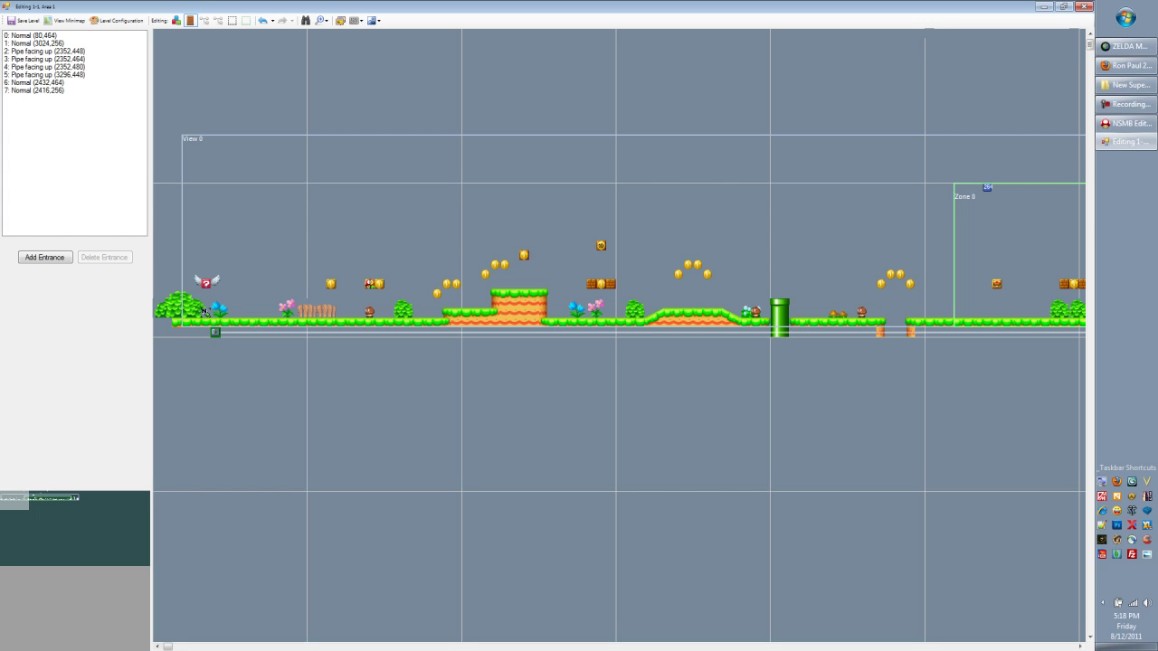
left_click(204, 312)
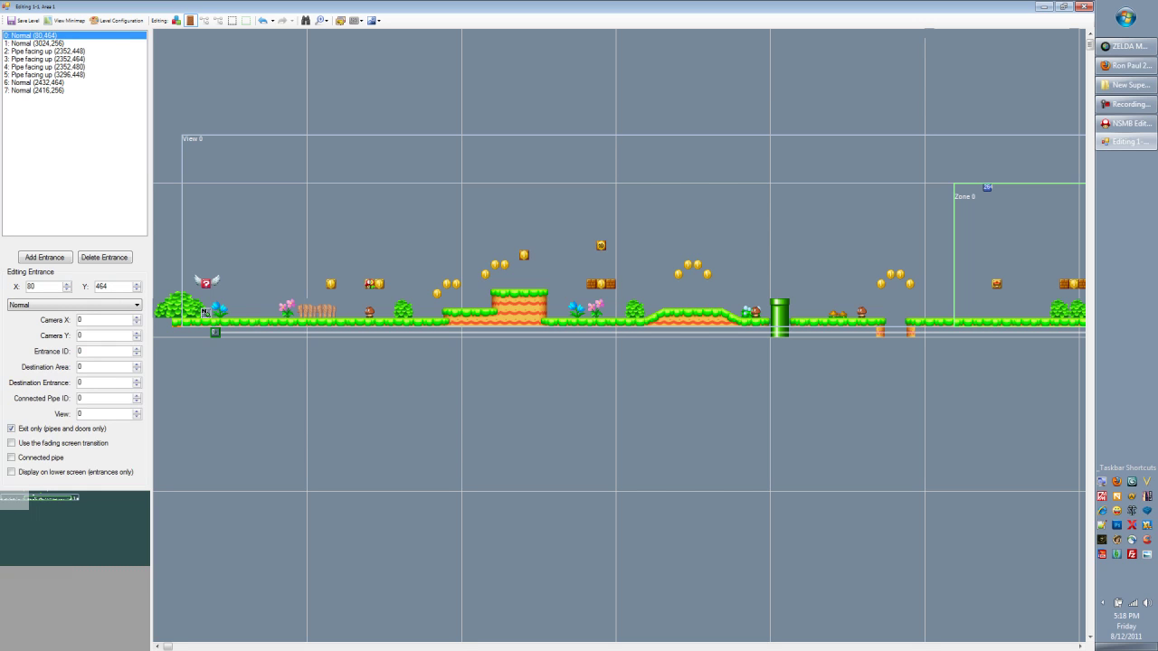
mouse_move(205, 313)
left_mouse_down()
mouse_move(231, 282)
mouse_move(205, 313)
left_mouse_up()
left_click_drag(168, 647, 409, 648)
left_click(514, 303)
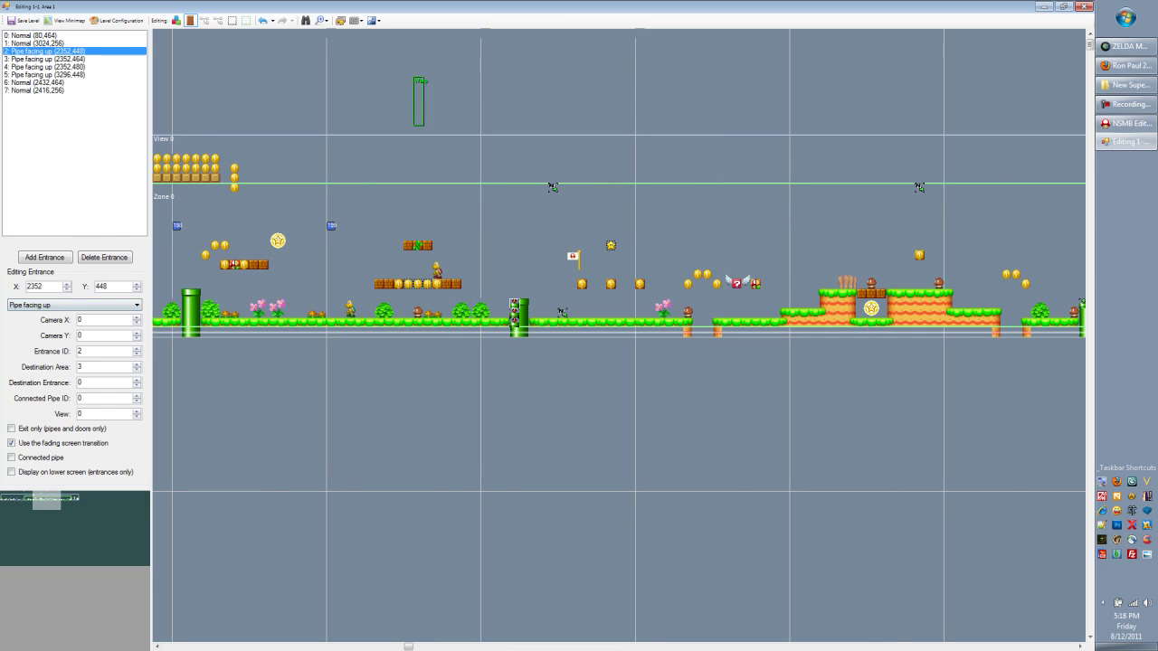
View the settings of pipe entrance 5 and of the last entrance in the list, number 7
scroll(619, 335, "right", 2)
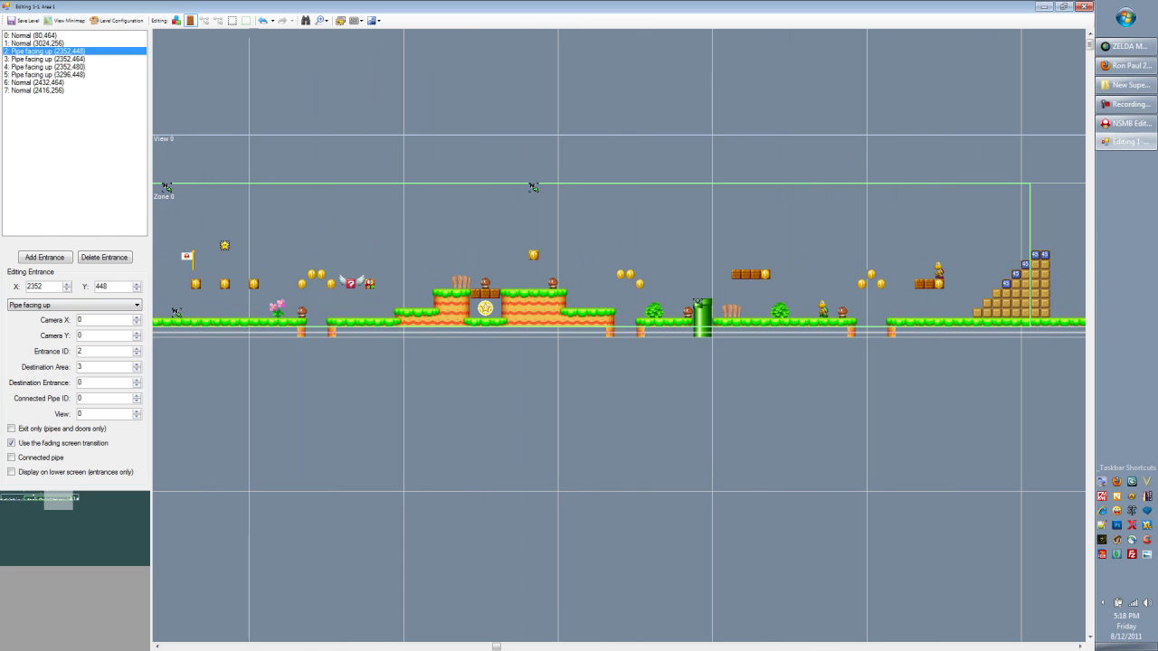
left_click(697, 303)
scroll(619, 335, "right", 1)
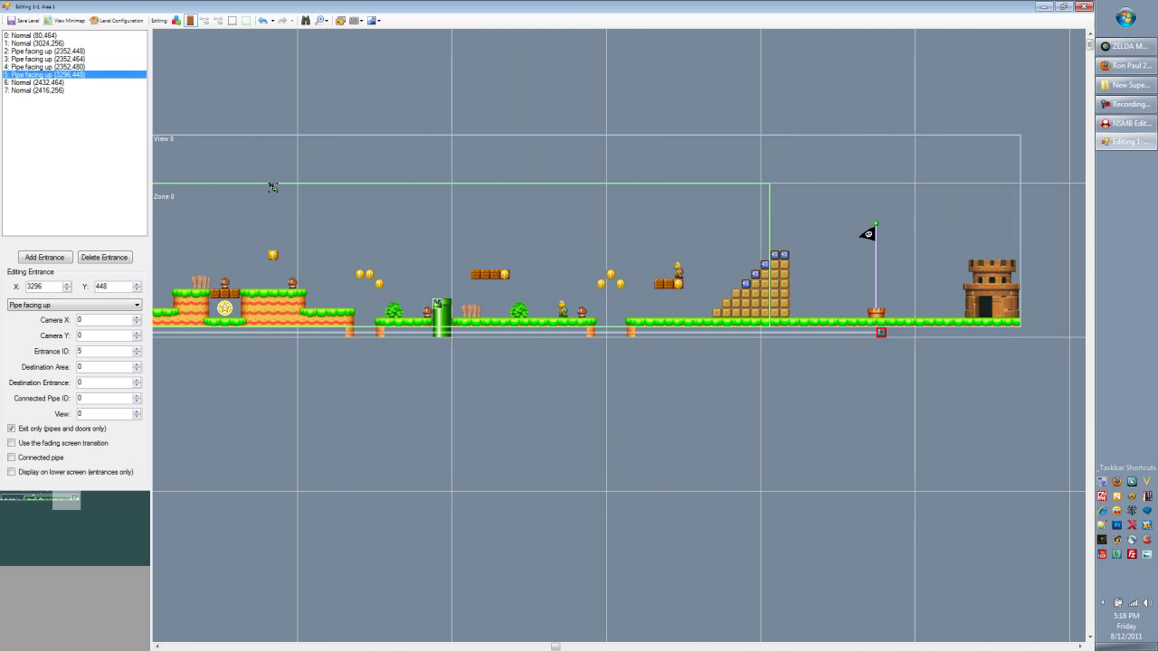
scroll(618, 334, "left", 2)
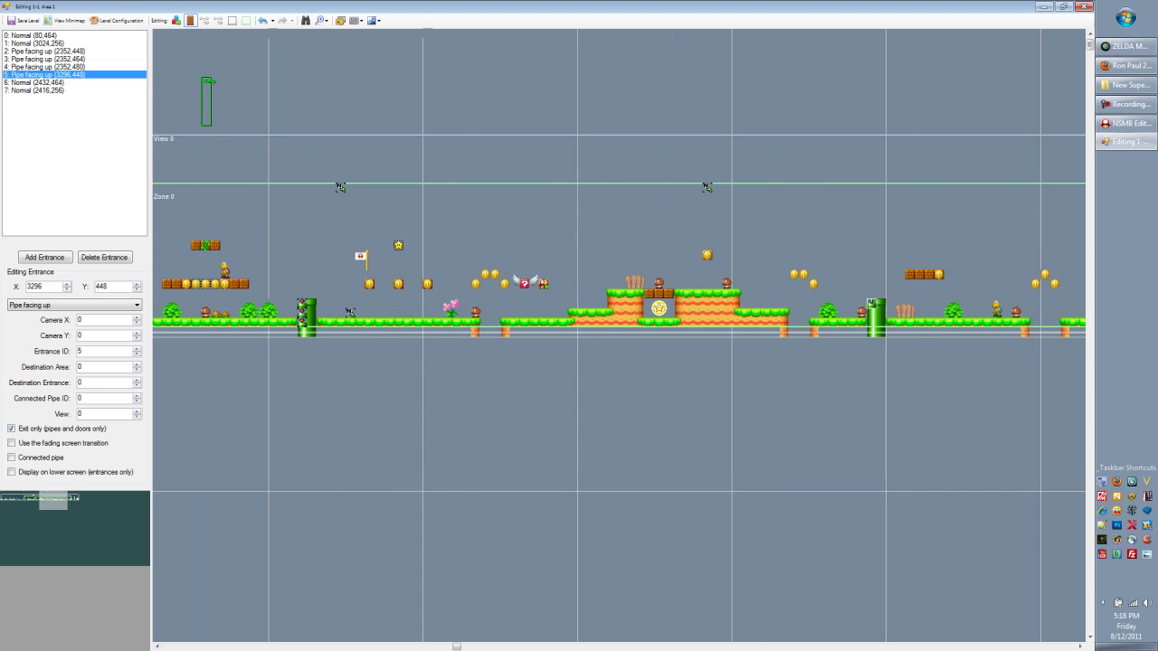
scroll(618, 335, "right", 1)
key("Down")
key("Down")
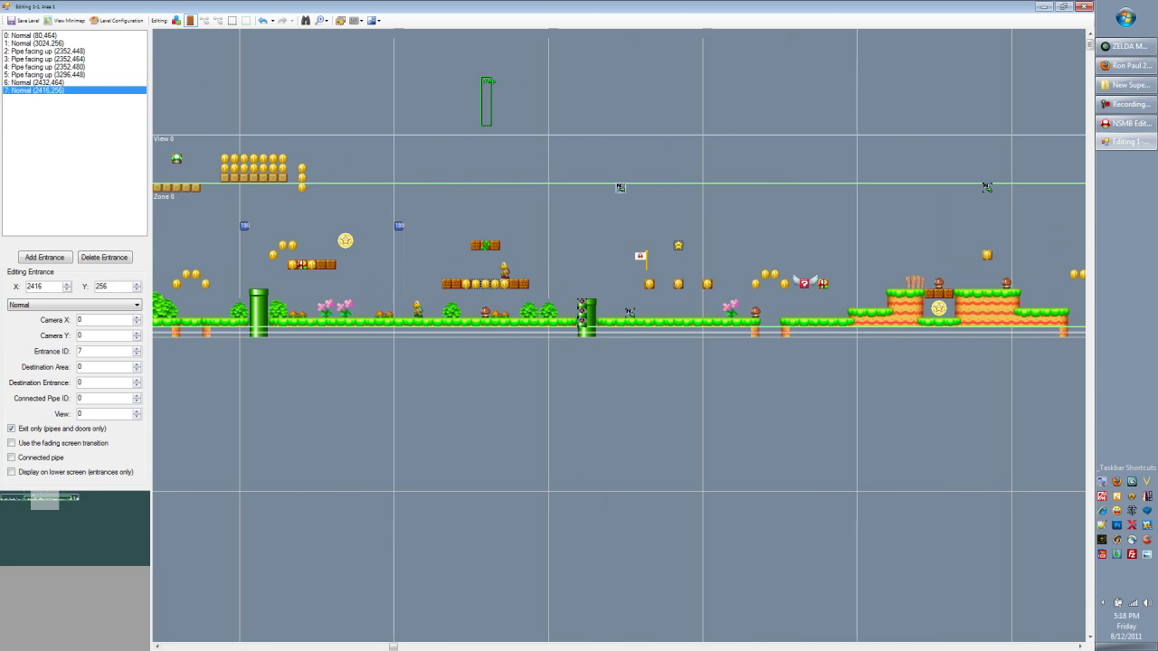
Step back through the entrance list to start entrance 0
key("Up")
key("Up")
key("Up")
key("Up")
key("Up")
key("Up")
key("Up")
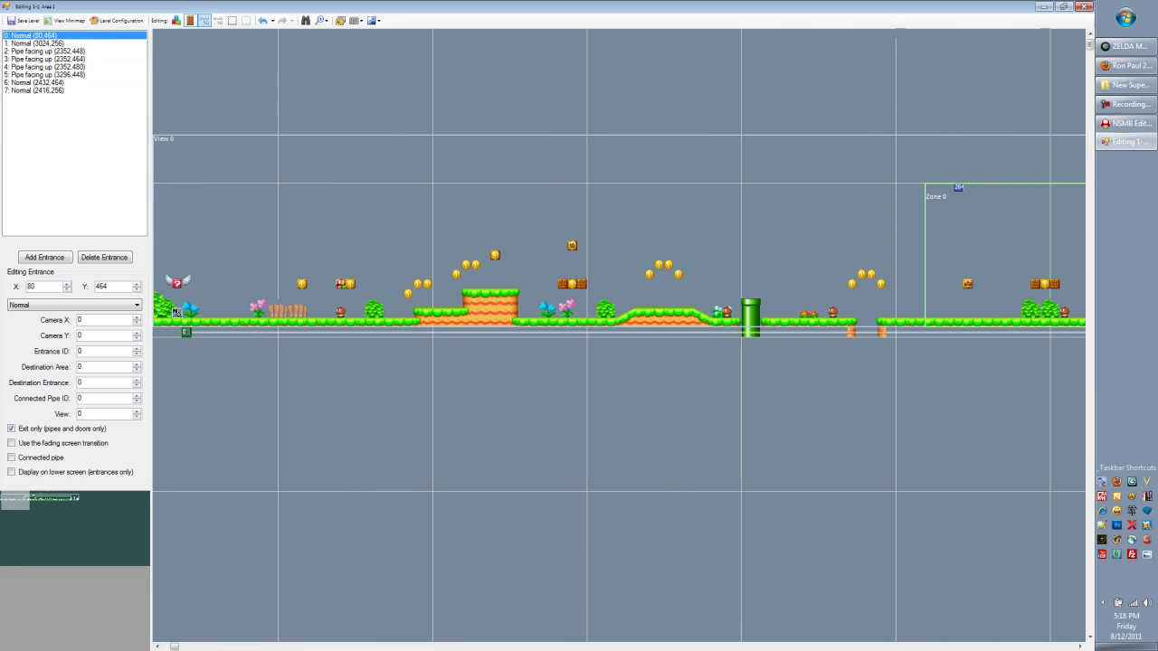
Add a path and lay out three nodes in a nearly horizontal line above the first hills, ending at X 856, Y 336
left_click(203, 20)
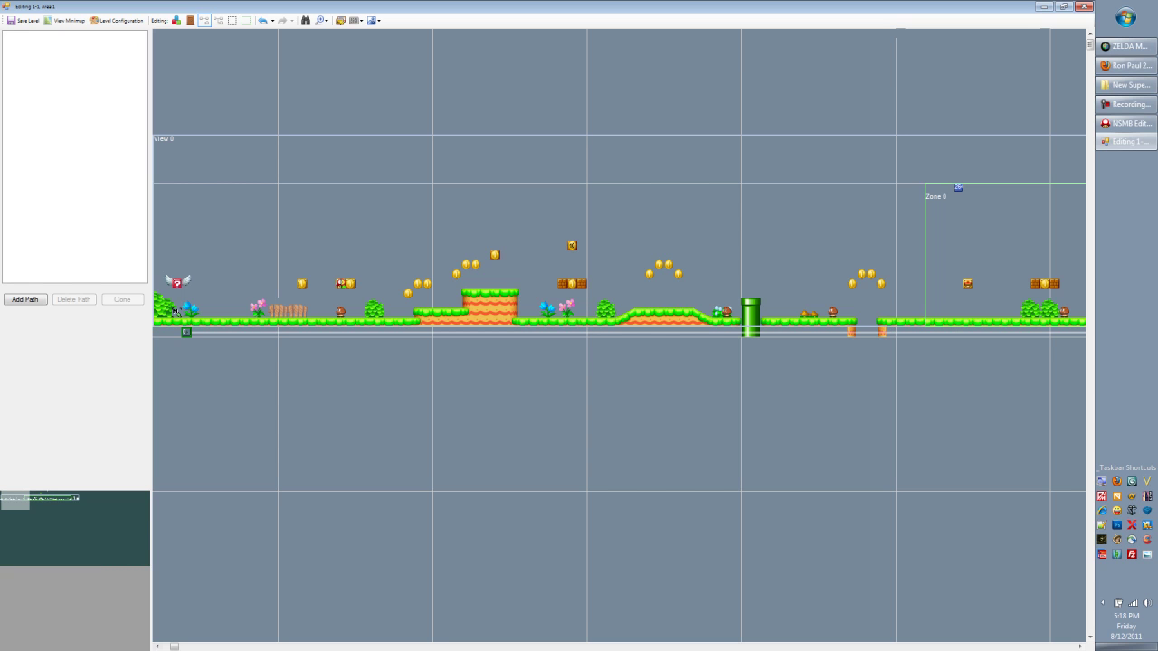
left_click(24, 298)
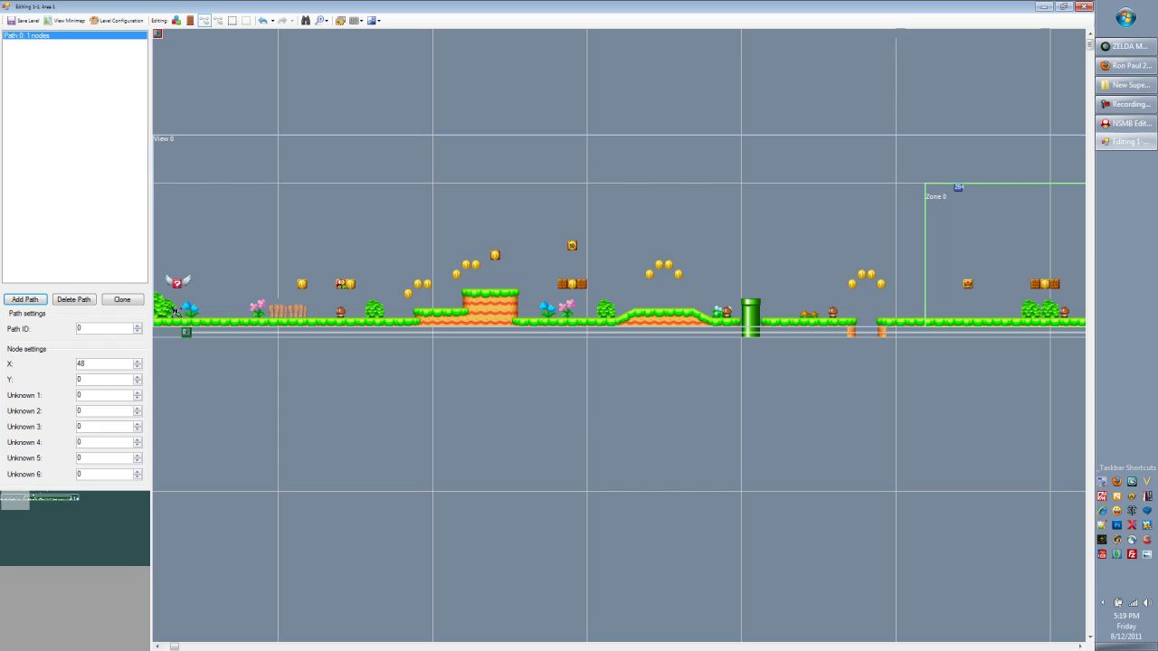
mouse_move(158, 34)
left_mouse_down()
mouse_move(385, 242)
mouse_move(643, 236)
left_mouse_up()
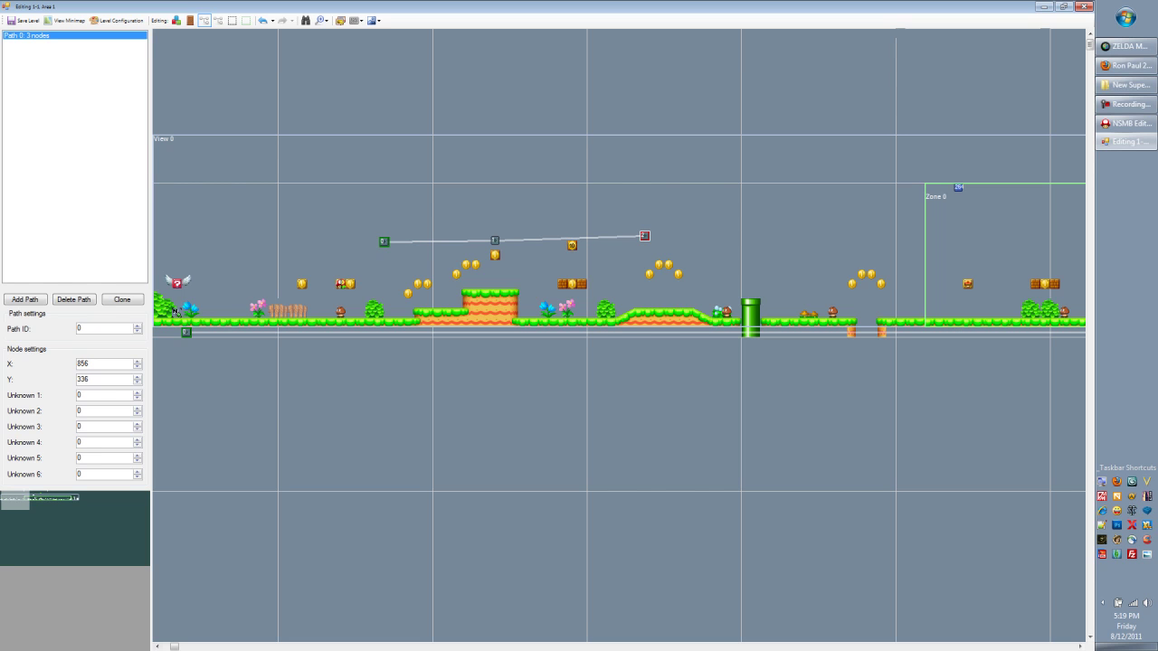
left_click_drag(495, 240, 500, 241)
left_click_drag(383, 241, 383, 241)
left_click(500, 241)
left_click(645, 236)
left_click(658, 206)
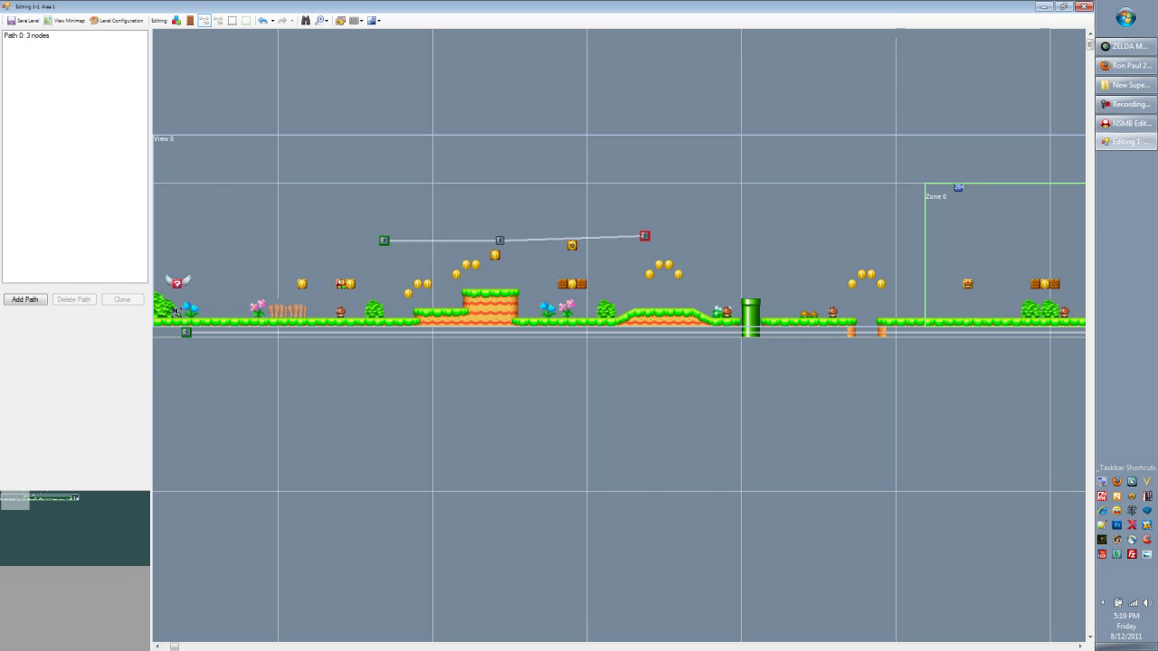
Move the path's end node to X 808, Y 432 and extend the path horizontally with a fourth node beyond the first pipe
left_click_drag(643, 237, 615, 294)
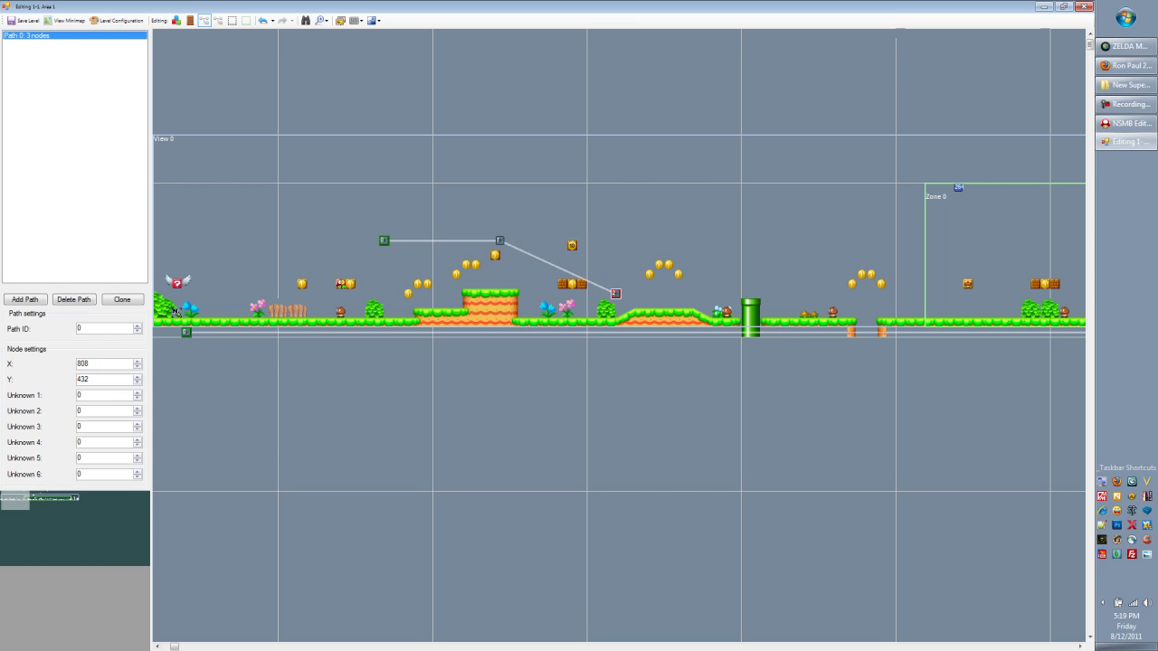
left_click_drag(616, 294, 823, 294, "shift")
left_click(814, 237)
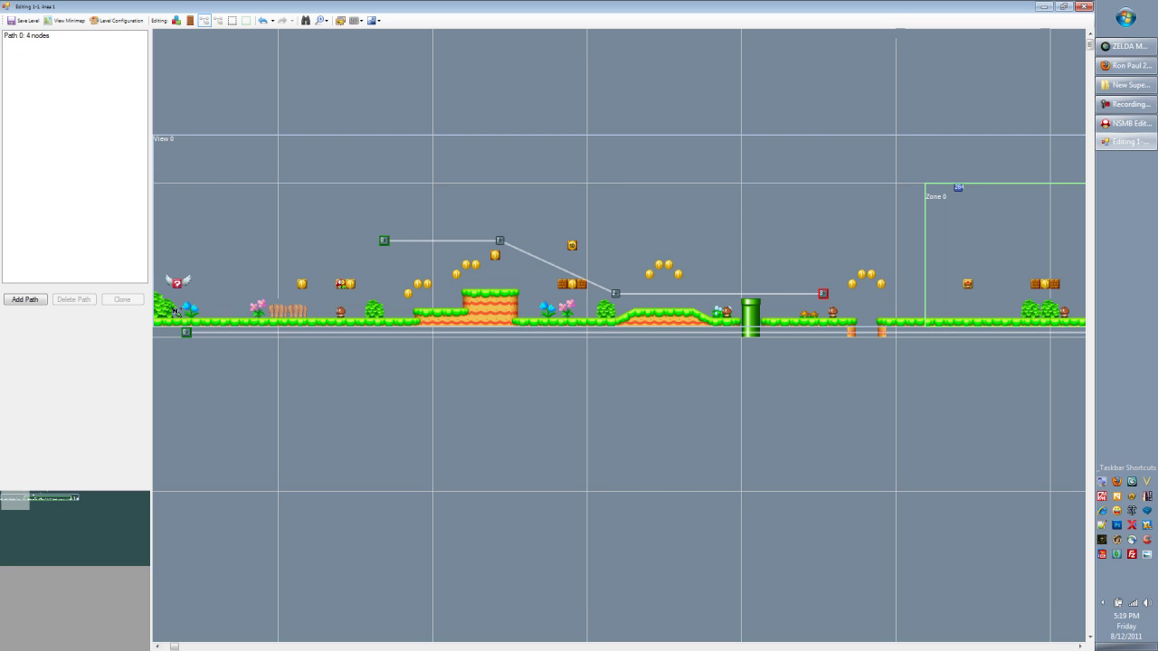
left_click_drag(175, 646, 292, 647)
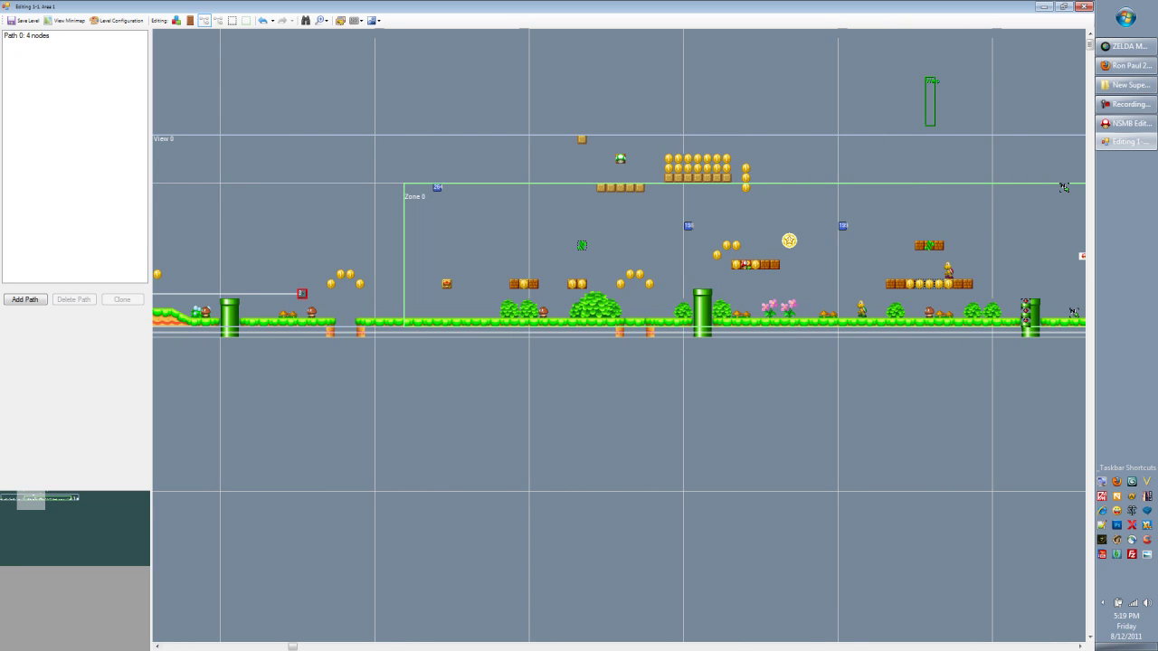
Build a vertical green pipe in mid-air beyond the first pipe from an upward-opening top and a 2 by 2 body piece at X 73, Y 21
left_click(176, 20)
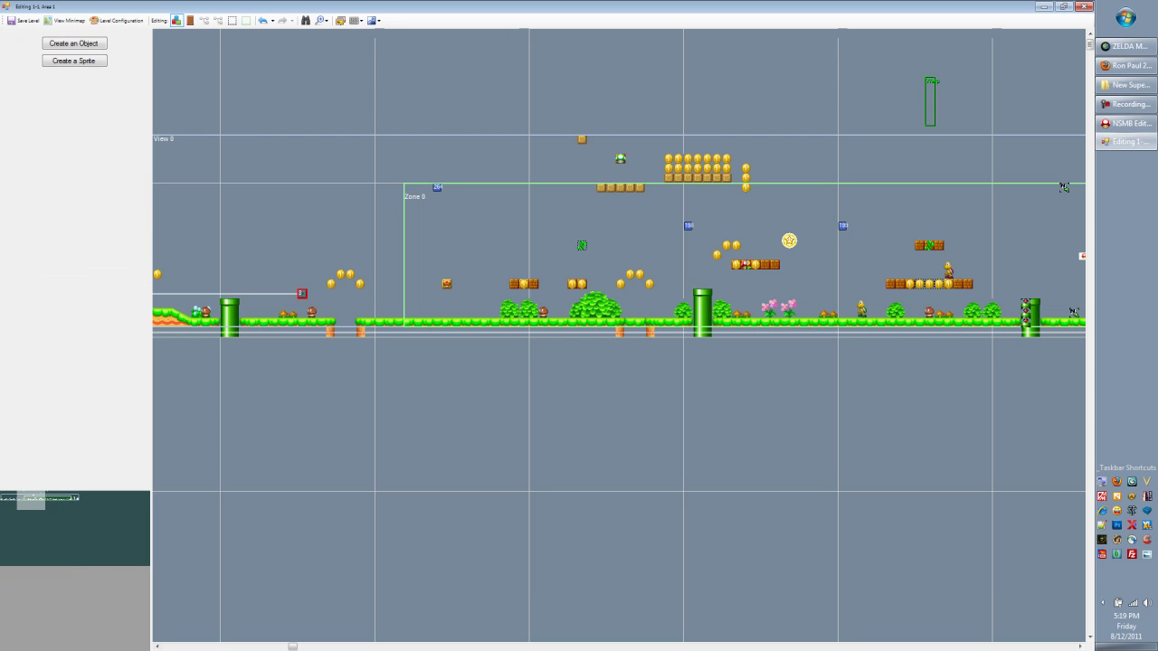
left_click(74, 43)
left_click(62, 40)
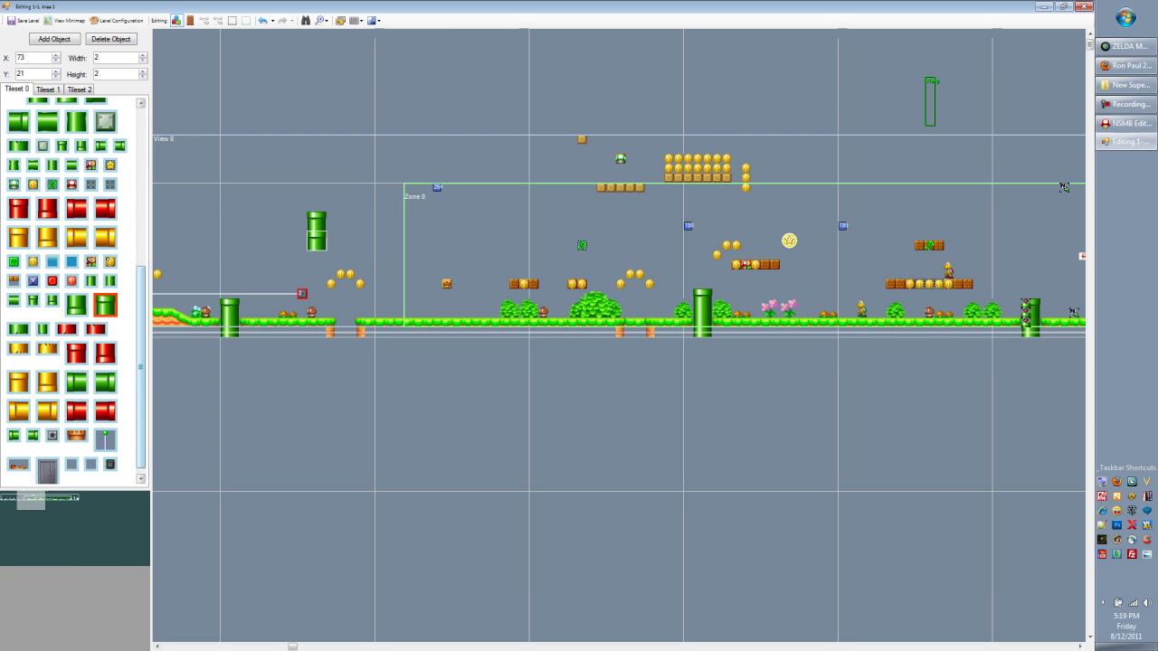
left_click(75, 305)
left_click(271, 251)
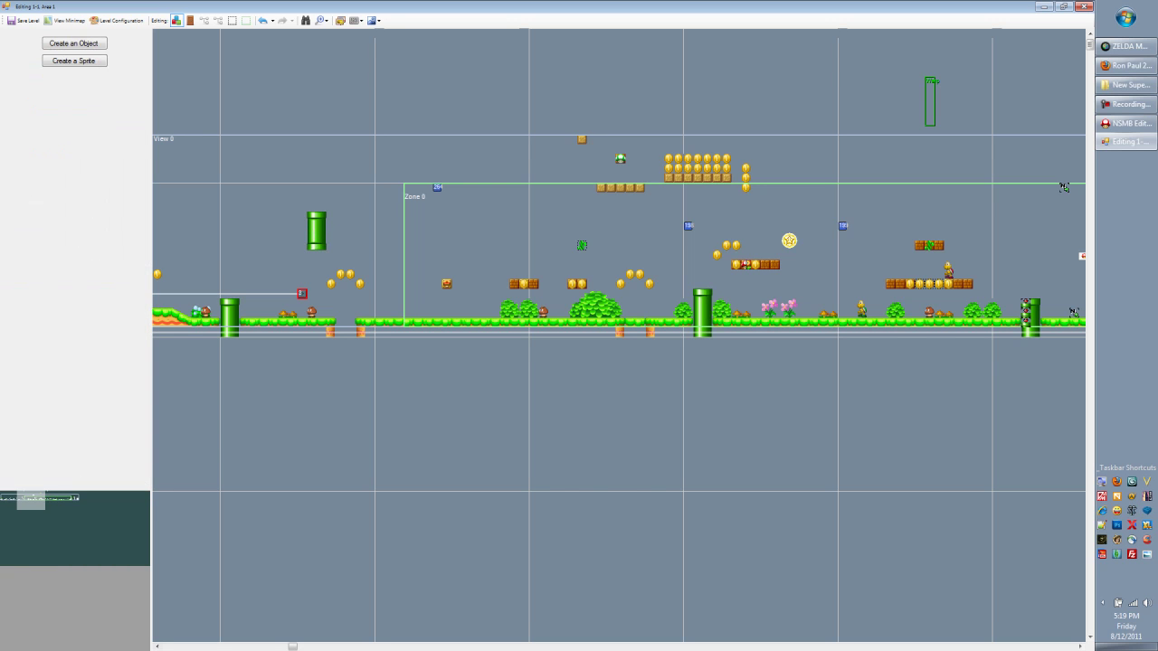
Extend the floating pipe with a horizontal green section 9 wide and 2 high, ending in a downward-opening pipe piece
left_click_drag(292, 647, 236, 646)
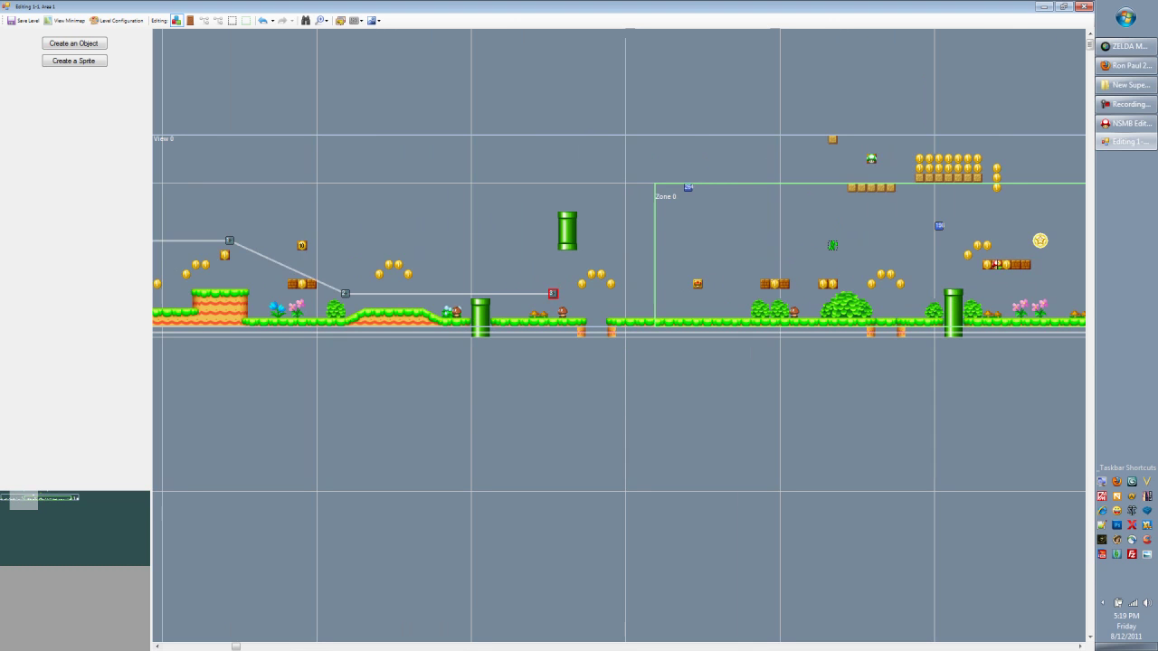
left_click_drag(568, 241, 635, 246)
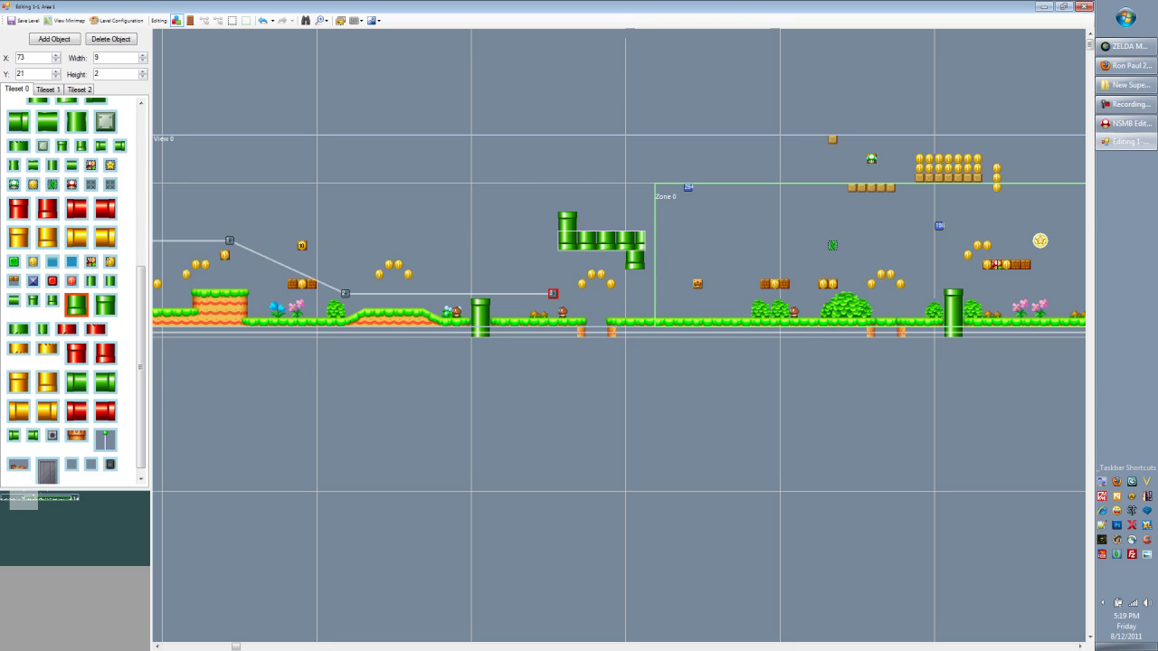
left_click(106, 382)
left_click(428, 275)
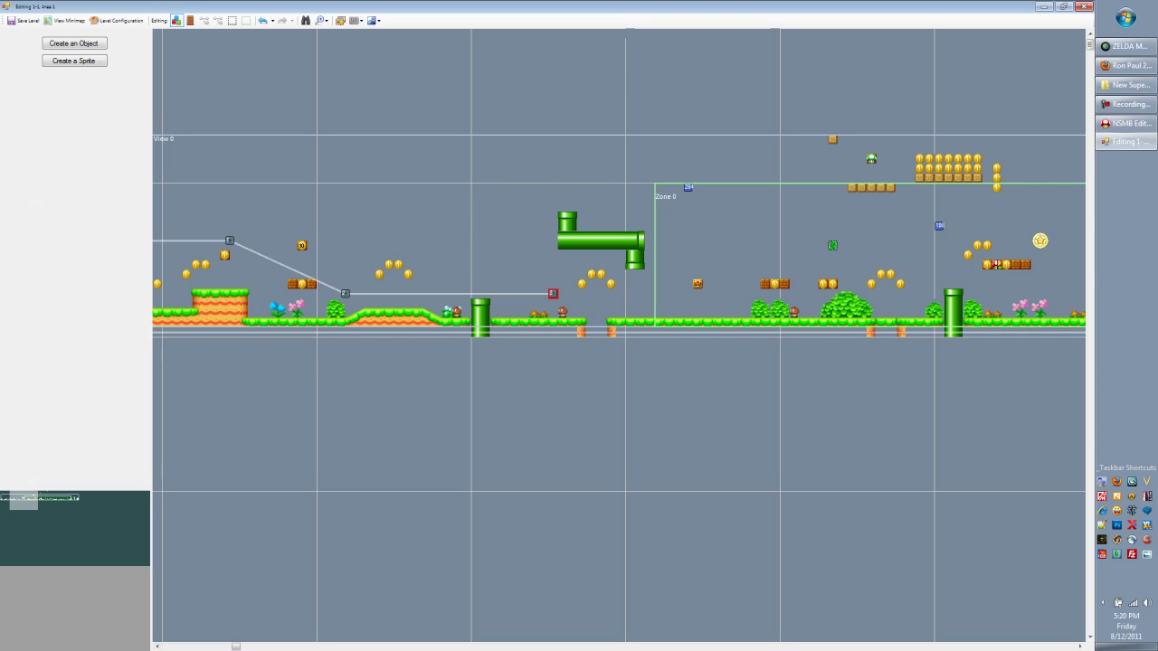
Move the four nodes of Path 0 so they follow the floating pipe, with the end node at X 1297, Y 387 in its lower opening
left_click_drag(227, 237, 534, 236)
left_click(205, 20)
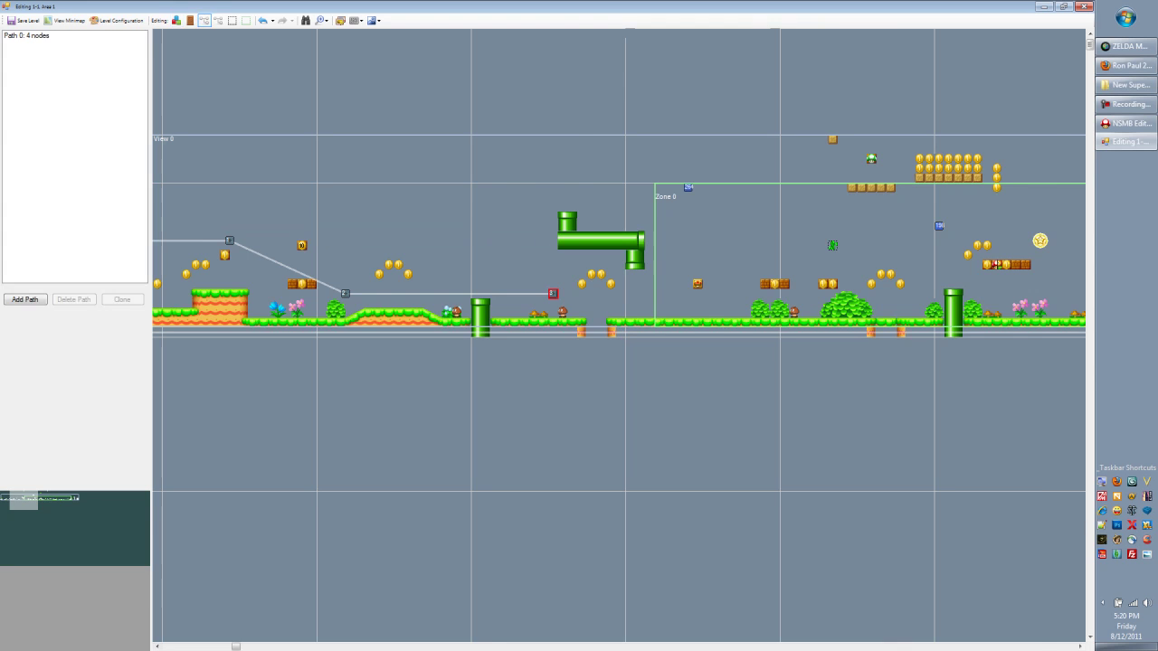
middle_click_drag(272, 217, 378, 217)
left_click_drag(220, 240, 667, 224)
left_click_drag(336, 240, 674, 244)
left_click_drag(455, 289, 741, 244)
left_click_drag(659, 293, 746, 266)
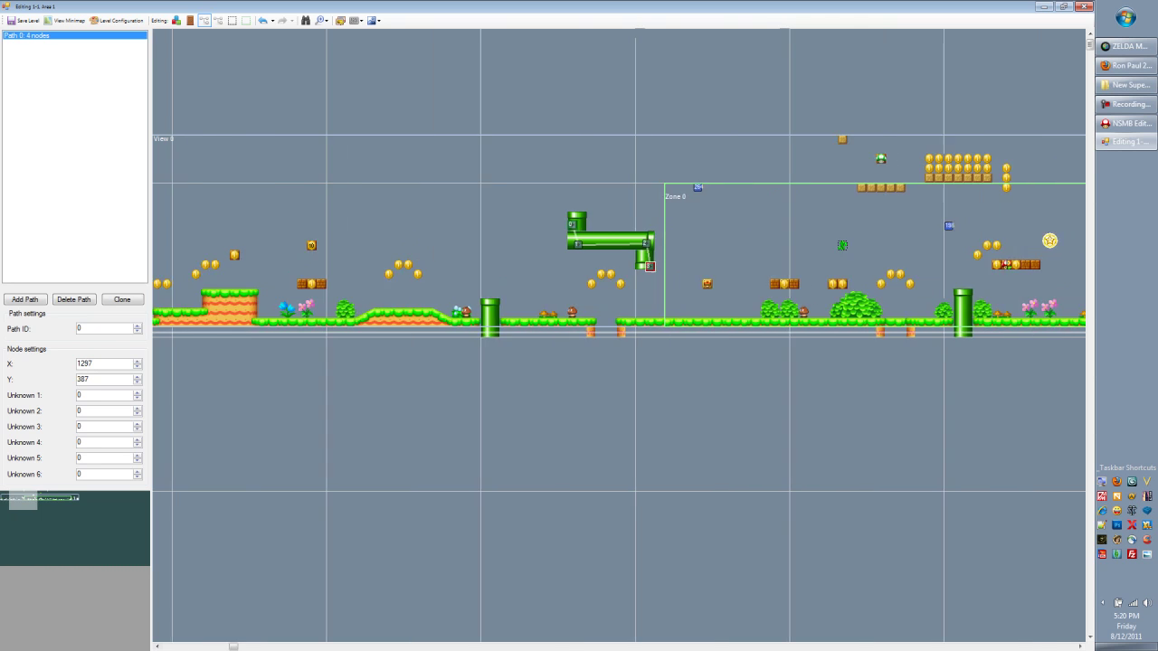
Inspect the first node of progress Path 1 beneath the level start, comparing the progress paths with the regular paths
left_click(218, 20)
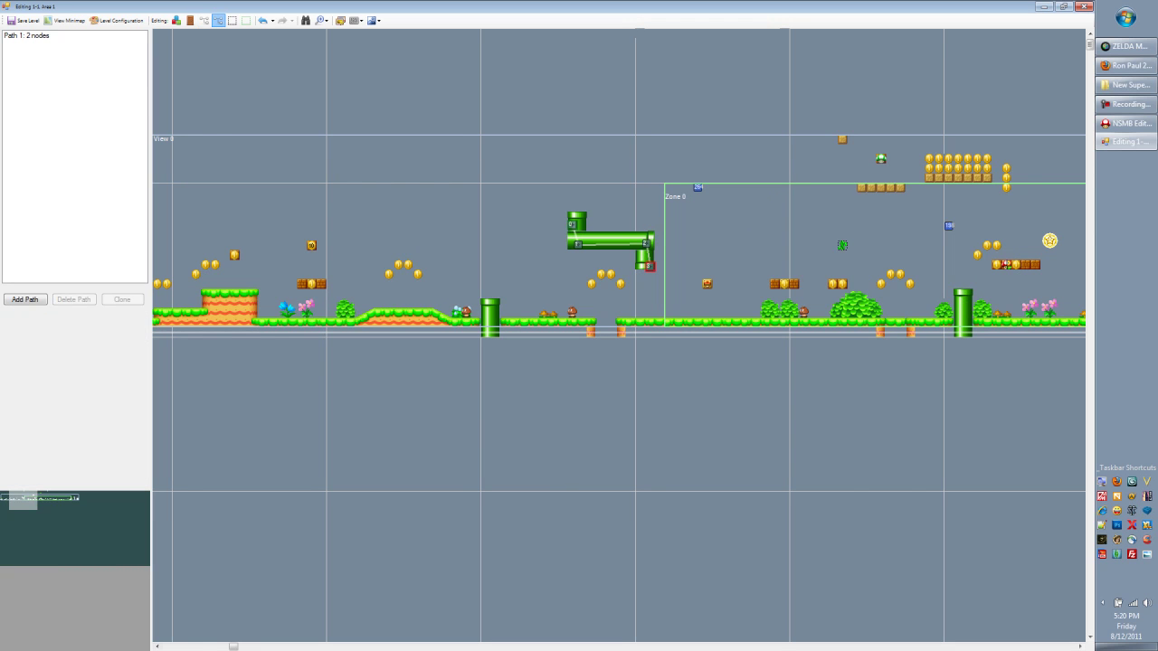
left_click_drag(13, 501, 10, 502)
left_click(204, 273)
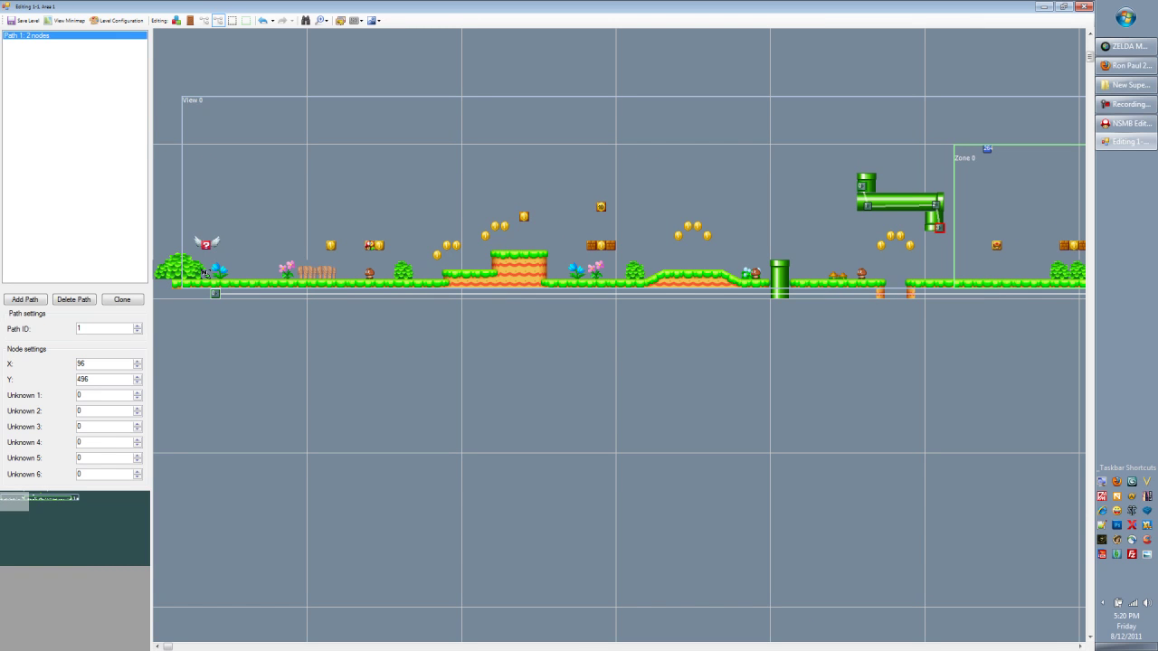
left_click(21, 502)
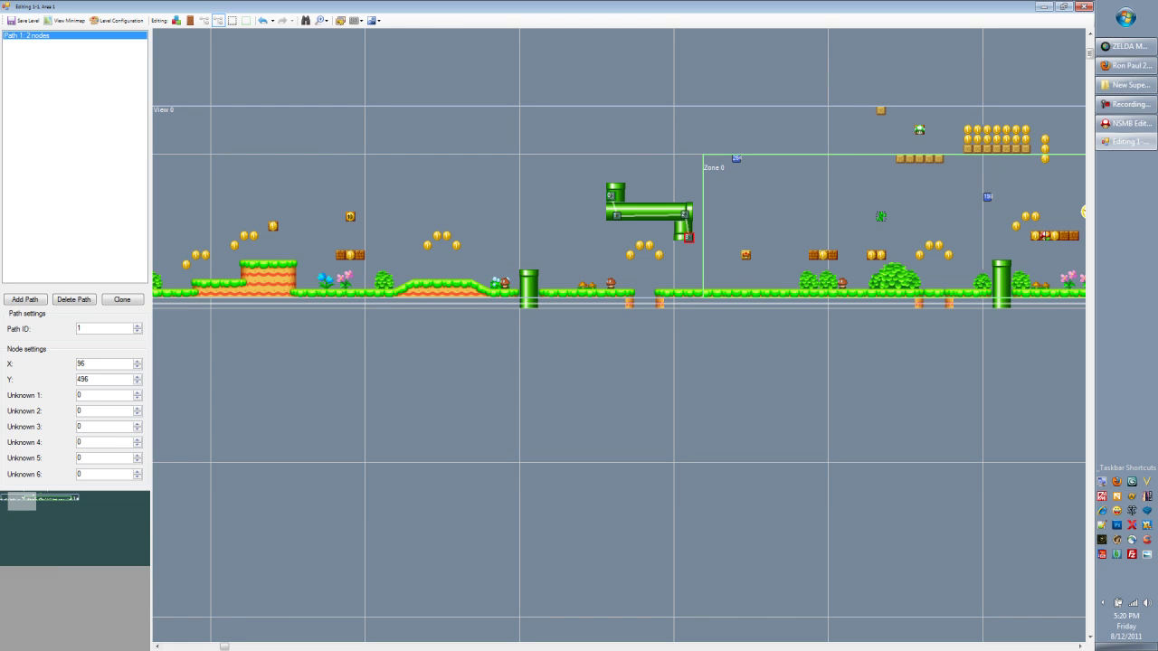
left_click_drag(22, 501, 16, 500)
left_click(398, 226)
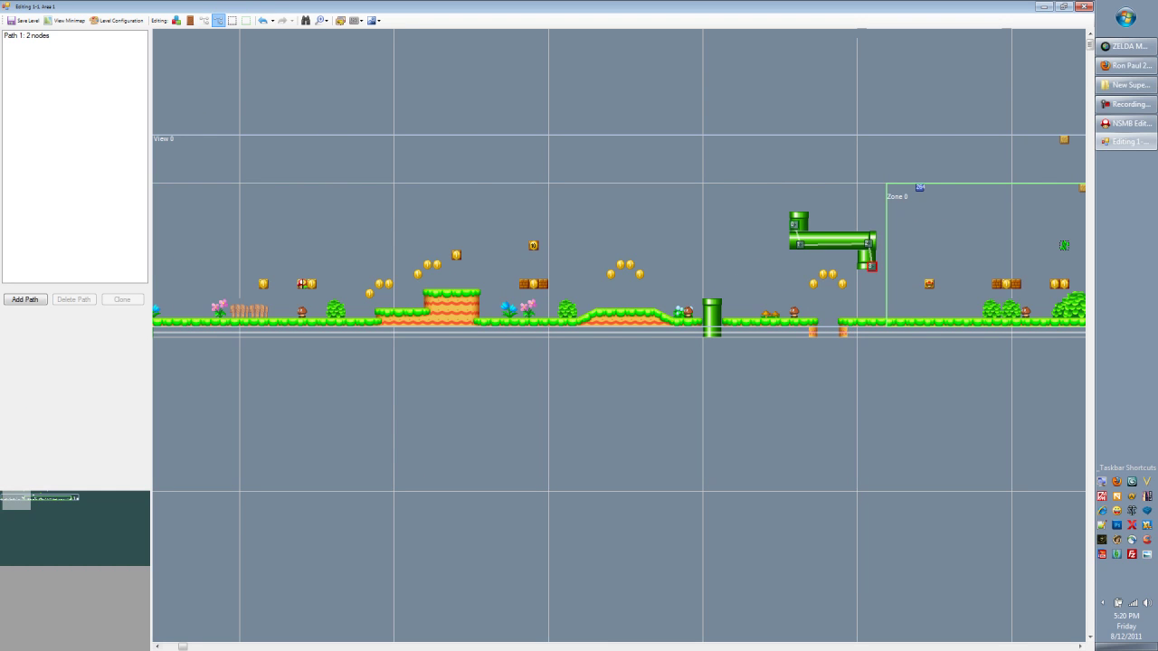
left_click(205, 20)
left_click(196, 302)
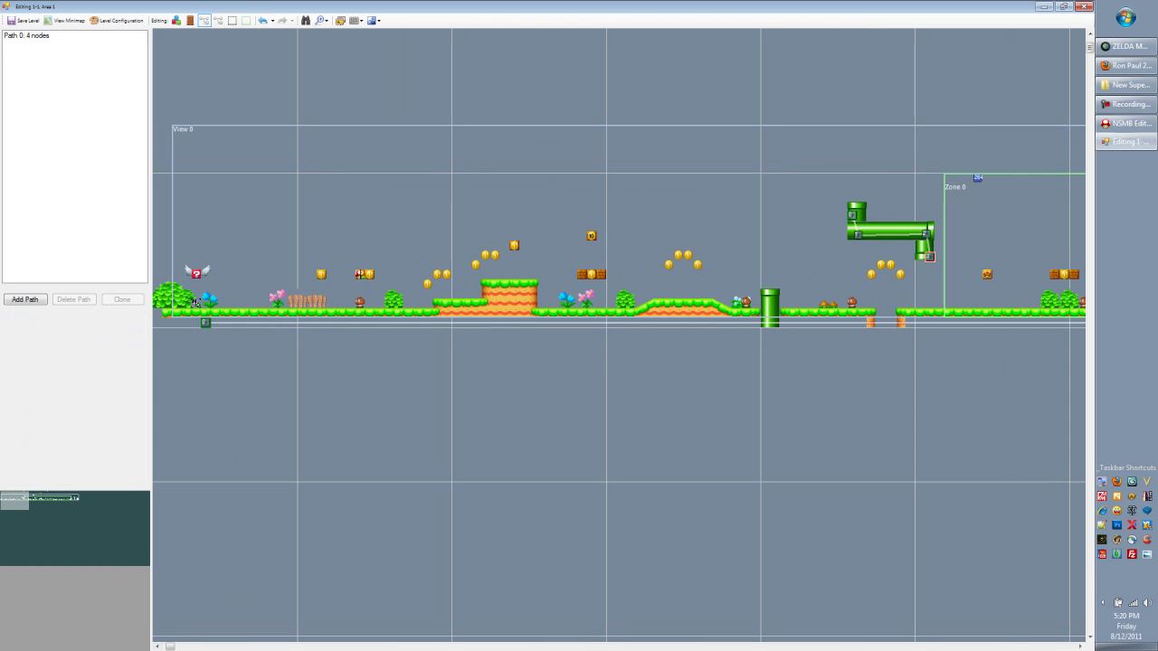
left_click(218, 20)
middle_click_drag(195, 302, 205, 293)
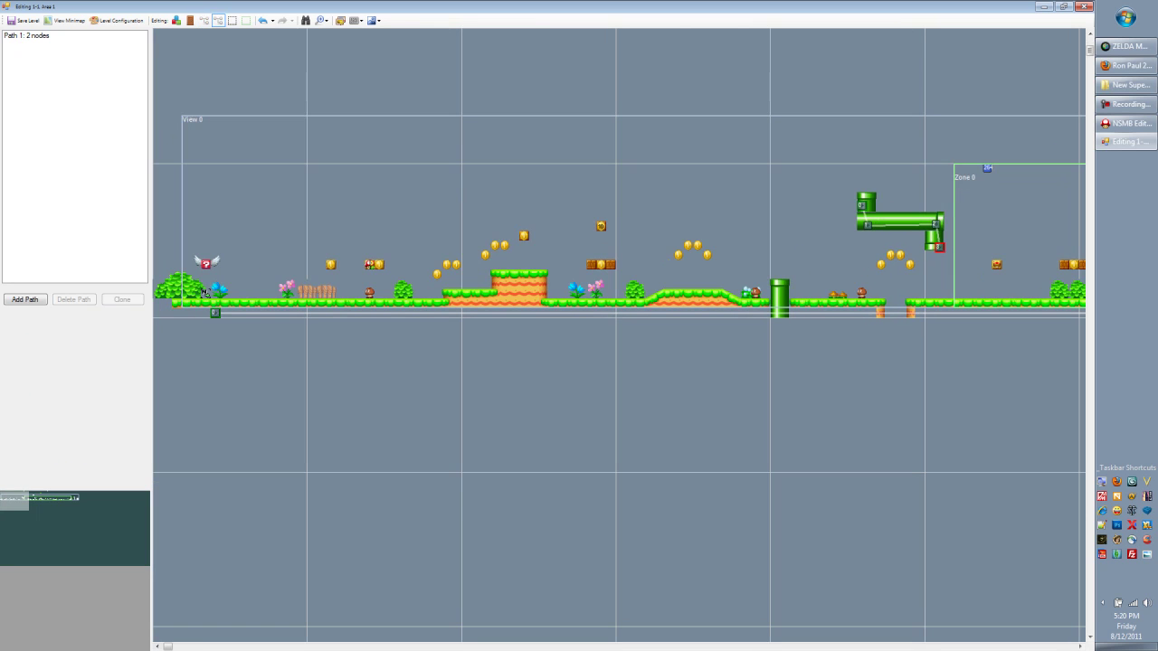
left_click(214, 313)
Follow progress Path 1 across the level and view the settings of its end node below the flagpole
scroll(205, 292, "right", 4)
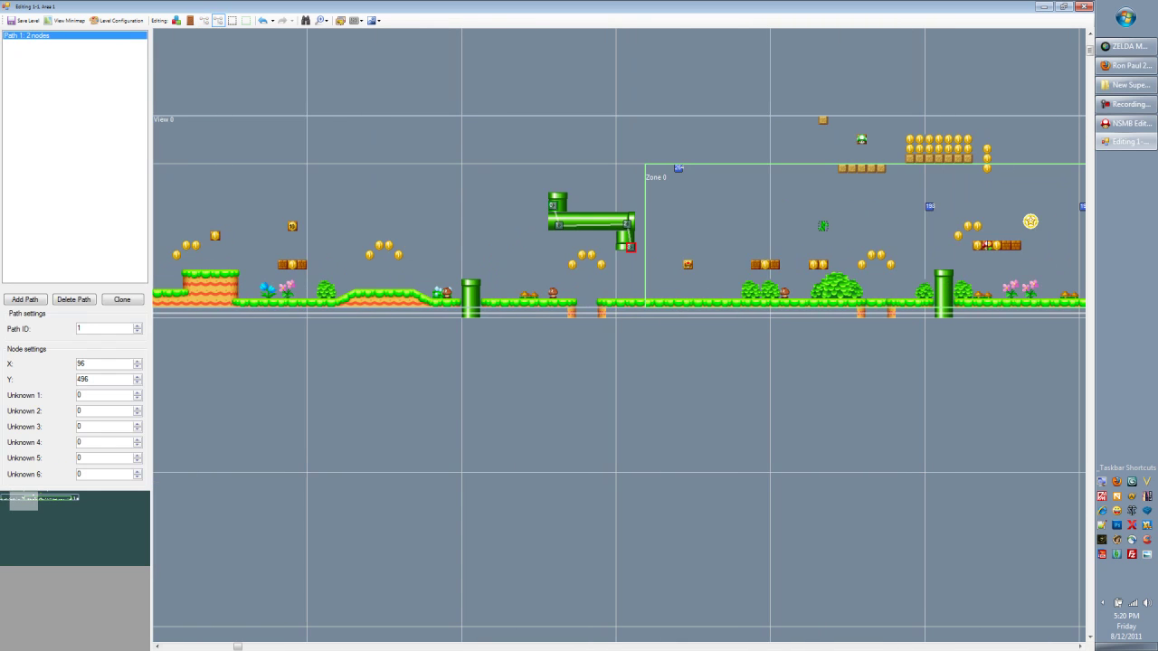
scroll(619, 340, "right", 6)
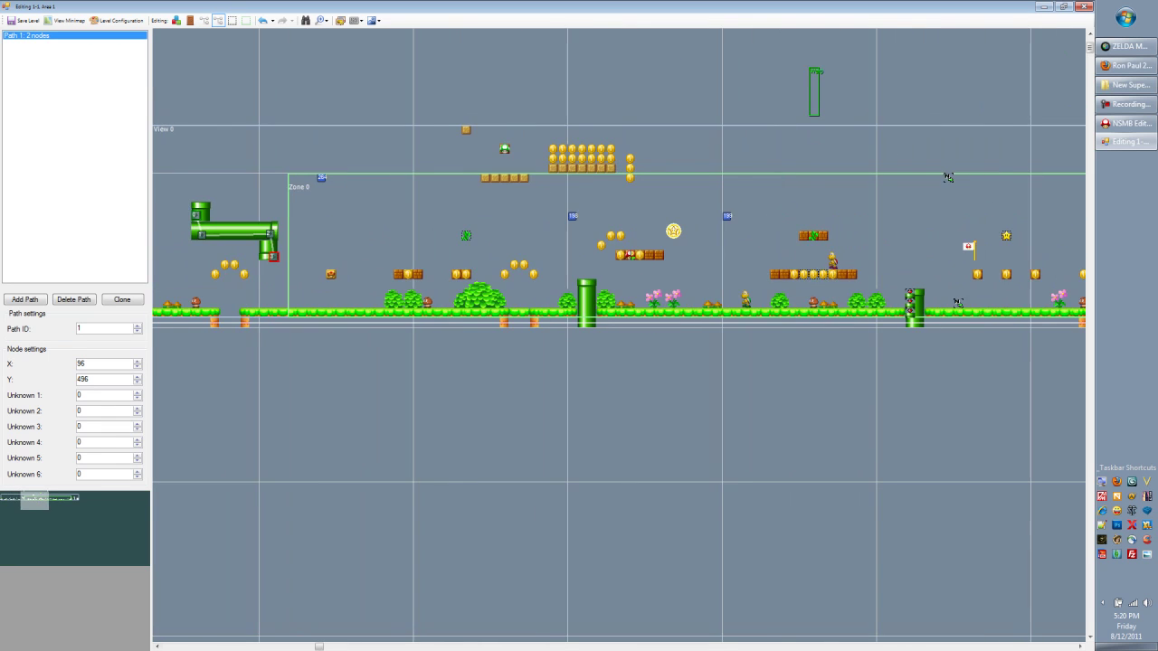
scroll(618, 340, "right", 7)
middle_click_drag(814, 343, 383, 344)
left_click(728, 332)
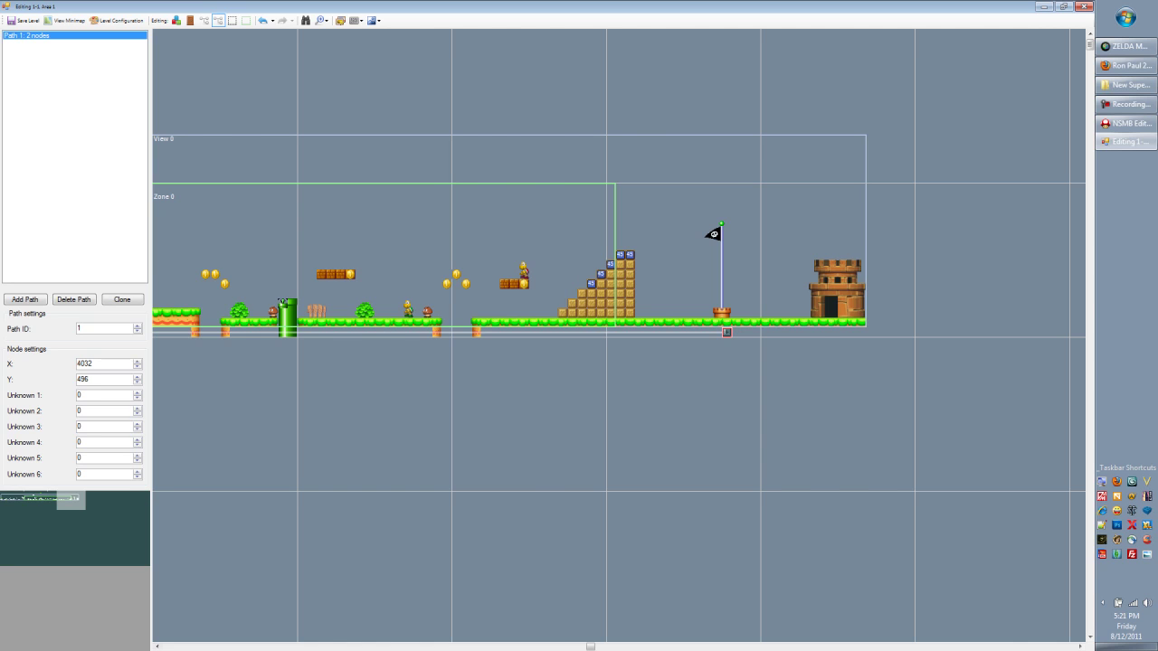
Show the settings of the level's main view and examine its extent from the level start to the castle
left_click_drag(590, 647, 167, 647)
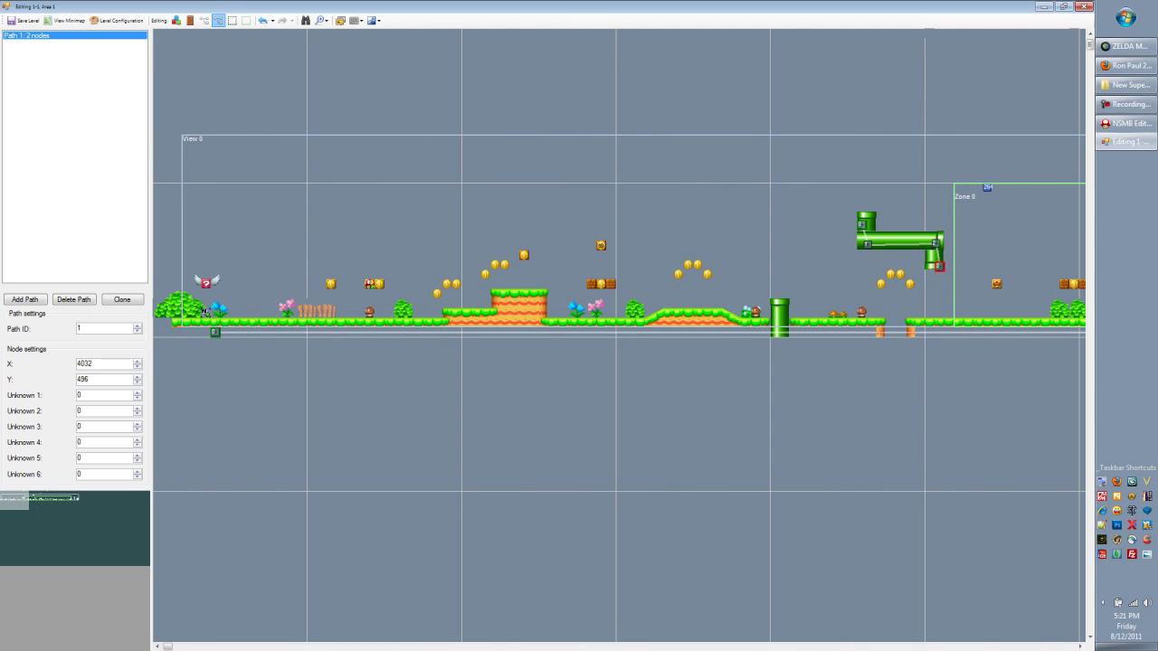
left_click(232, 20)
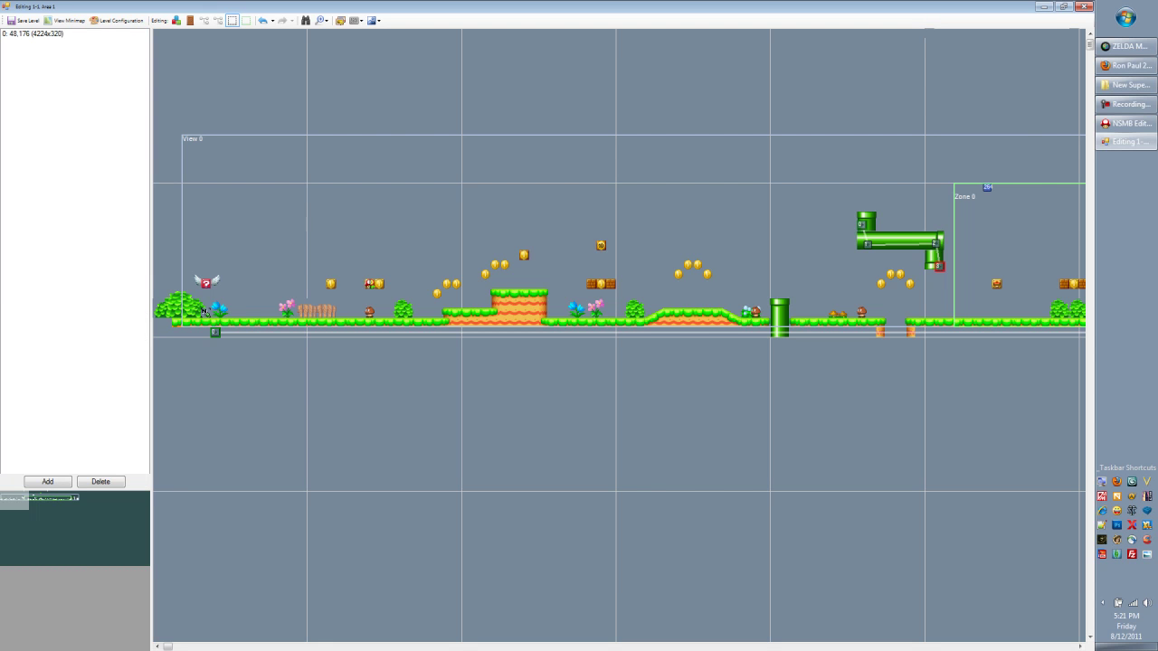
left_click(204, 310)
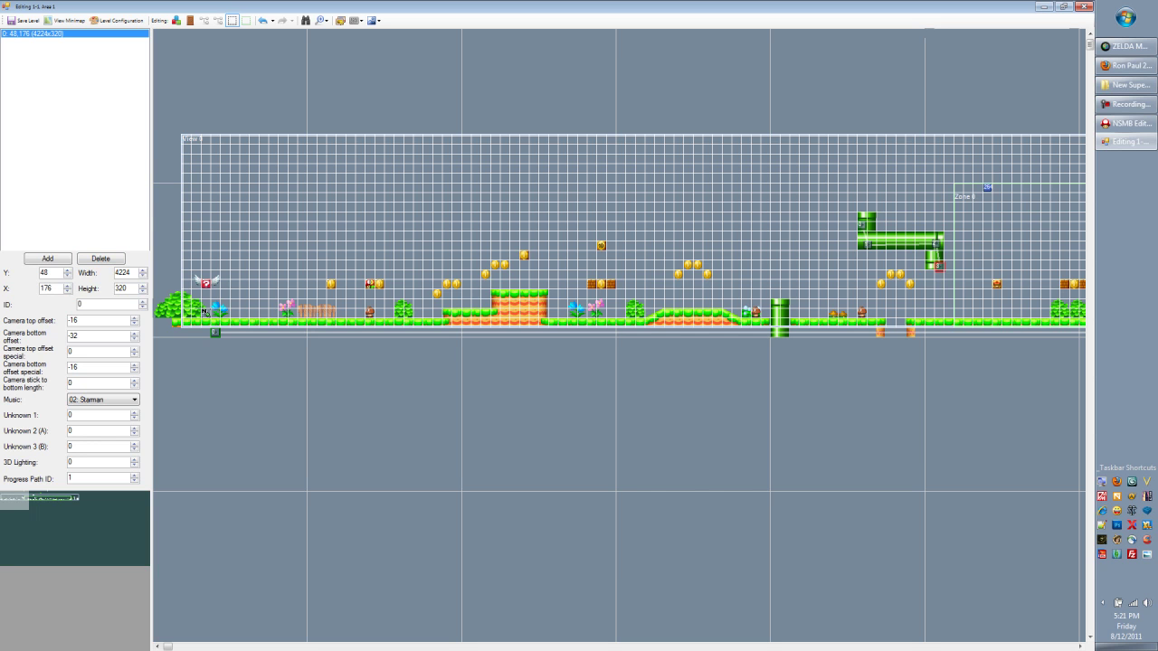
left_click_drag(167, 647, 577, 647)
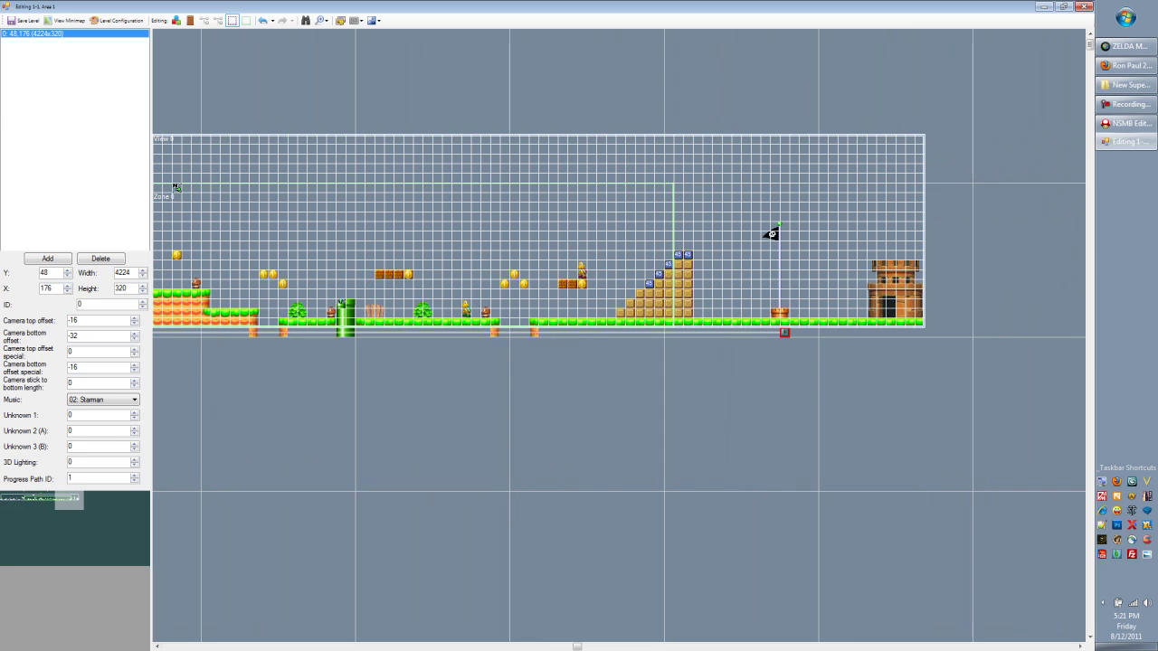
scroll(619, 339, "left", 15)
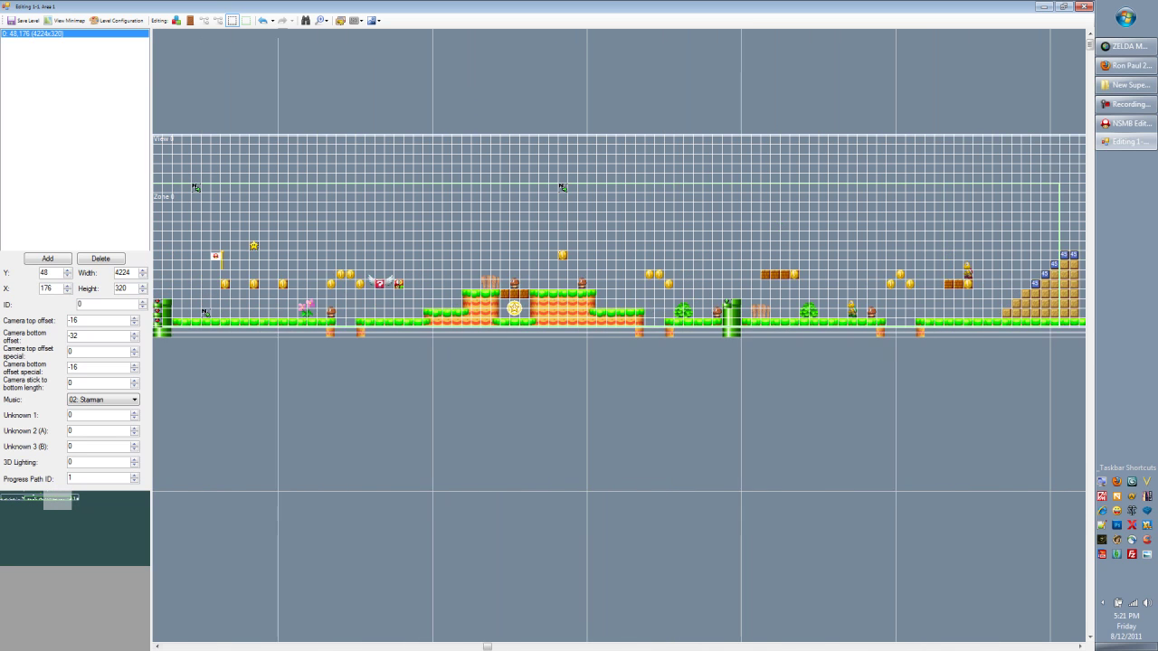
scroll(619, 339, "left", 10)
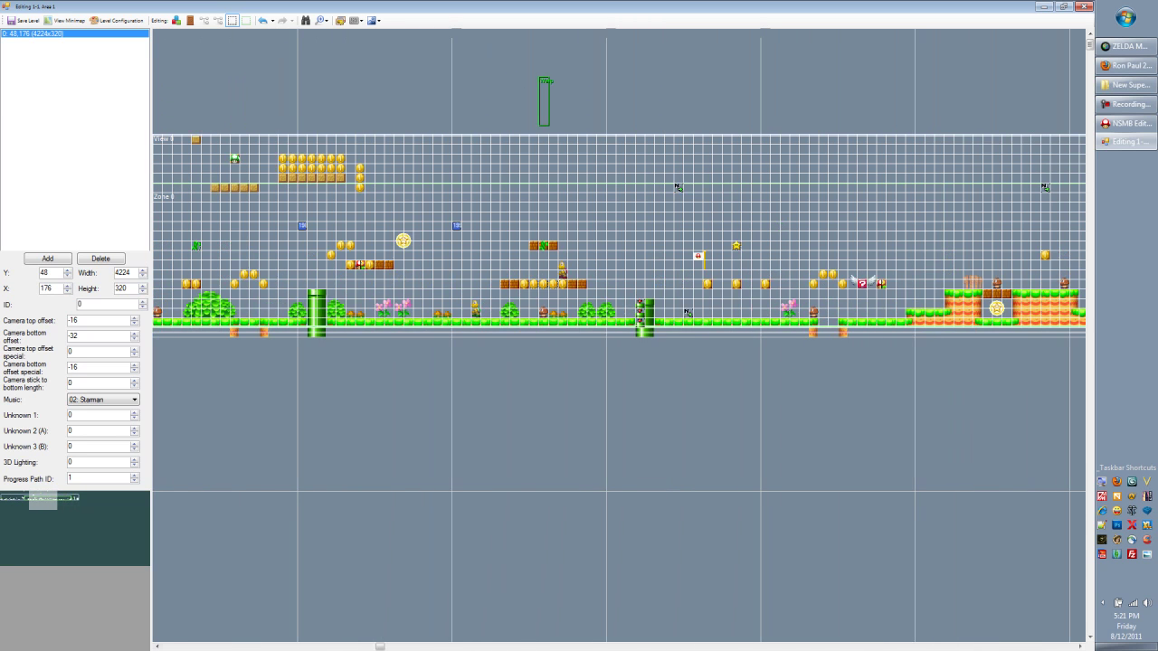
Copy the ground section with its bricks, flowers, bush and enemy from mid-level into the empty space below the level
left_click(177, 19)
left_click_drag(384, 387, 527, 255)
left_click_drag(509, 317, 509, 558, "ctrl")
middle_click_drag(509, 558, 818, 355)
left_click_drag(818, 359, 789, 436)
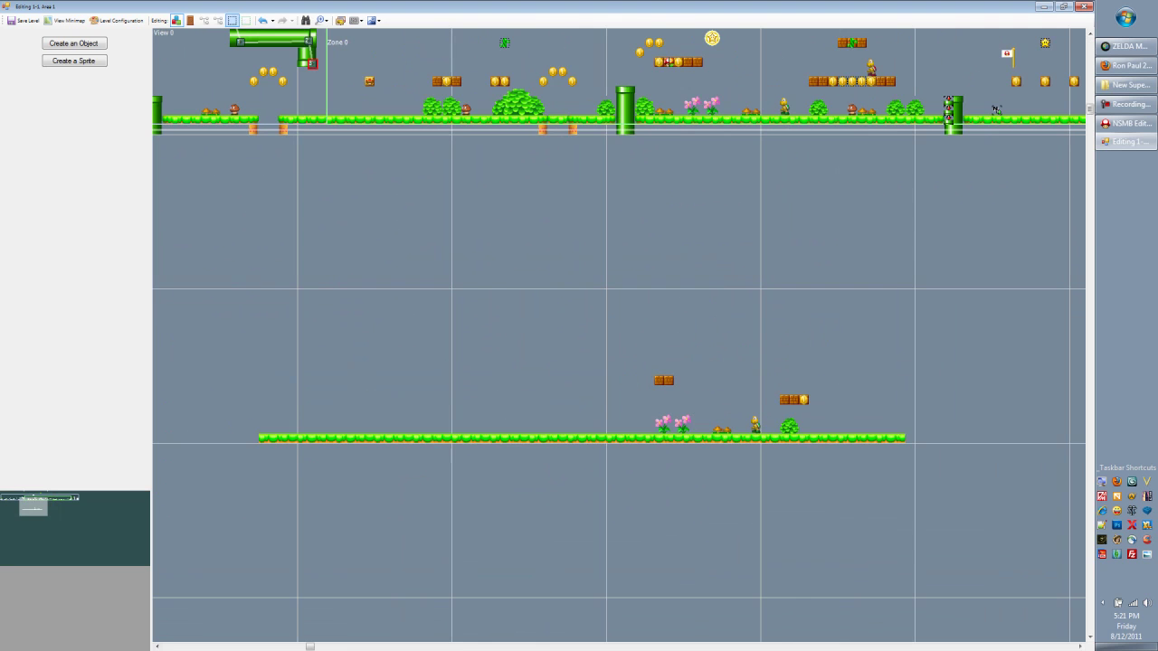
Duplicate the main view below the level and position the copy over the copied ground section at 1214, 705
left_click(232, 20)
mouse_move(289, 226)
left_mouse_down("ctrl")
mouse_move(283, 303)
mouse_move(307, 526)
left_mouse_up("ctrl")
middle_click_drag(307, 526, 307, 314)
mouse_move(307, 314)
left_mouse_down()
mouse_move(337, 308)
mouse_move(341, 331)
left_mouse_up()
left_click(206, 100)
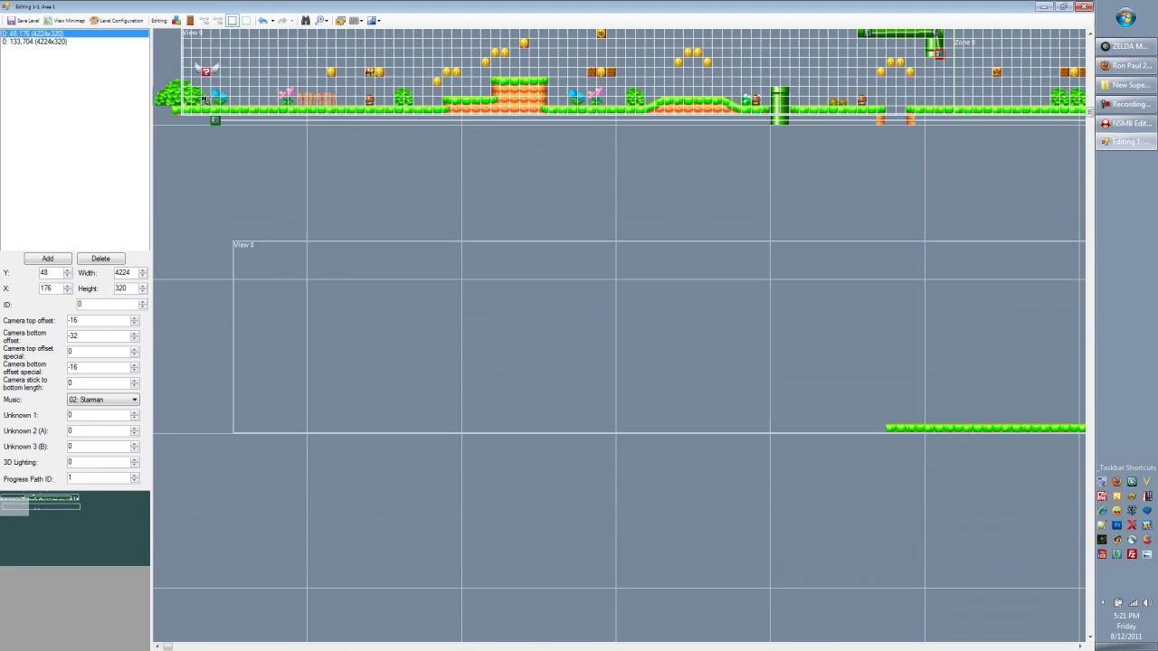
left_click(633, 336)
middle_click_drag(633, 337, 633, 307)
left_click_drag(305, 307, 957, 308)
middle_click_drag(956, 308, 302, 336)
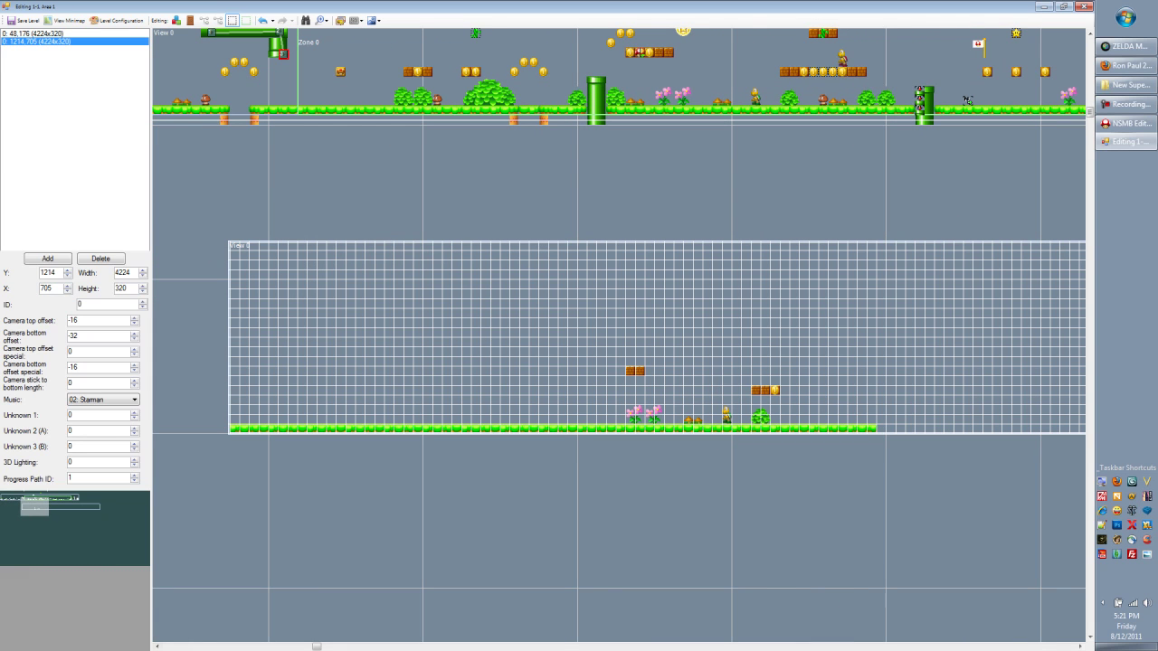
Set the duplicated view's width to 1000 and shift it along the copied ground to 1276, 704
double_click(122, 272)
type("1000")
key("Return")
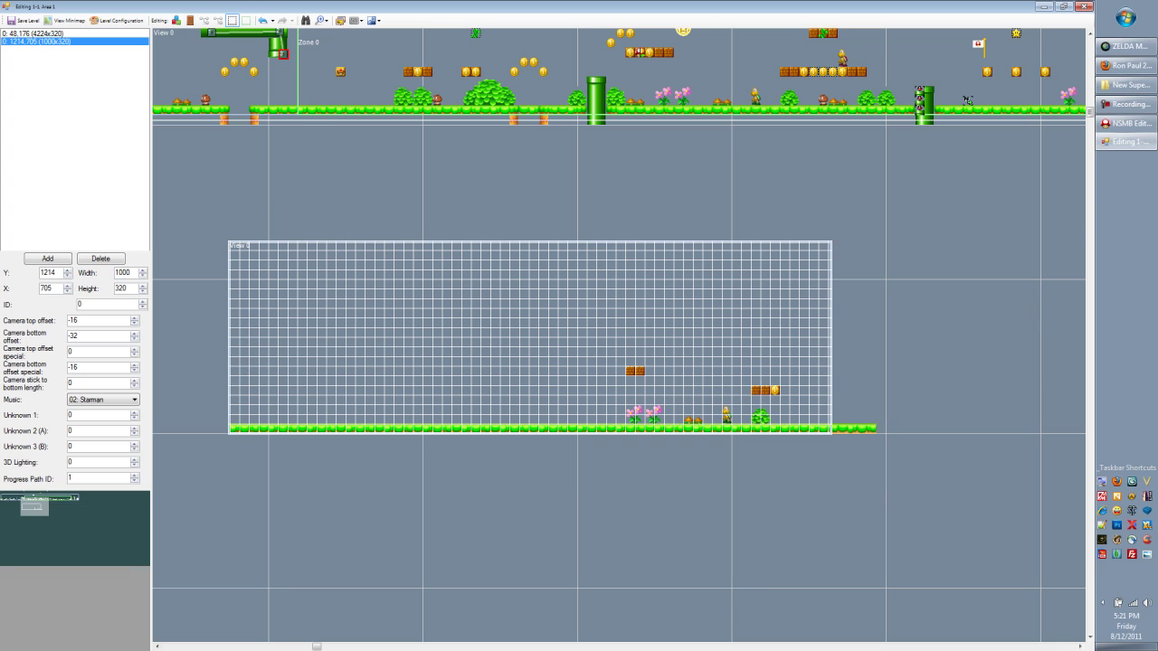
left_click_drag(530, 337, 567, 337)
left_click(567, 507)
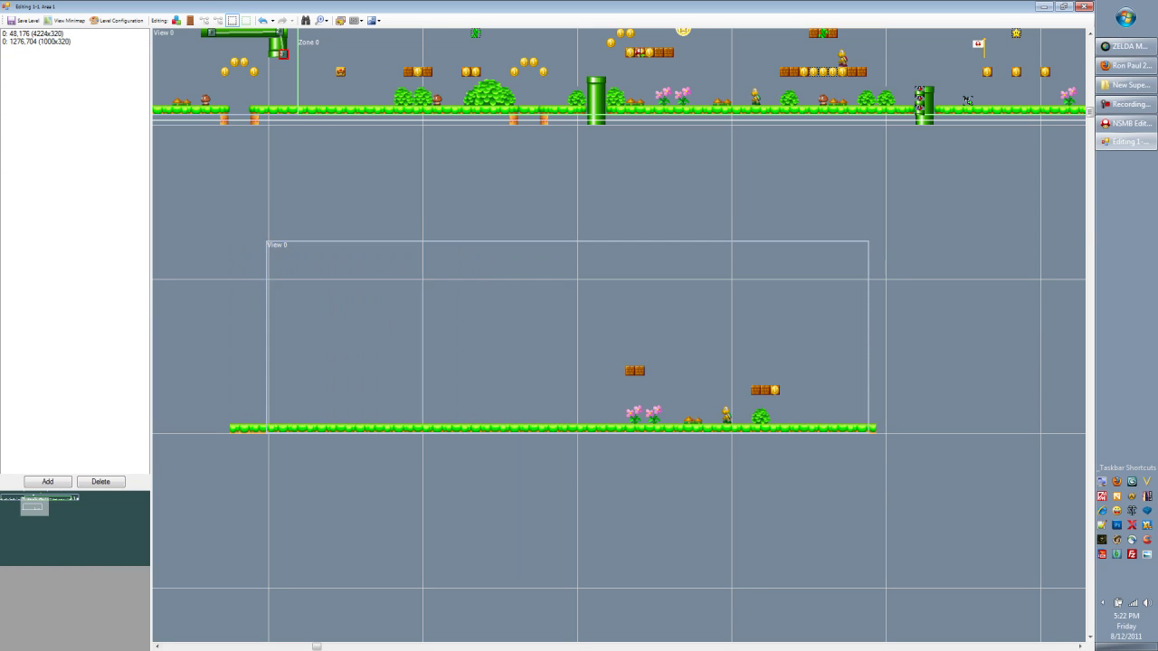
View the settings of the duplicated 1000x320 view
left_click(567, 337)
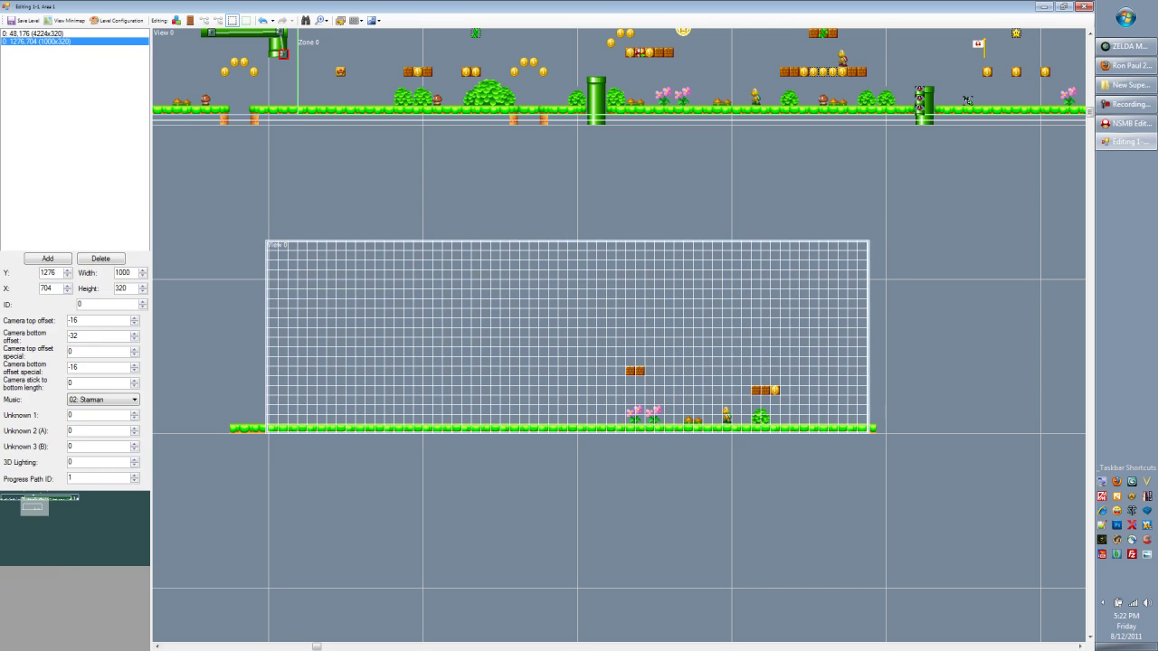
key("Escape")
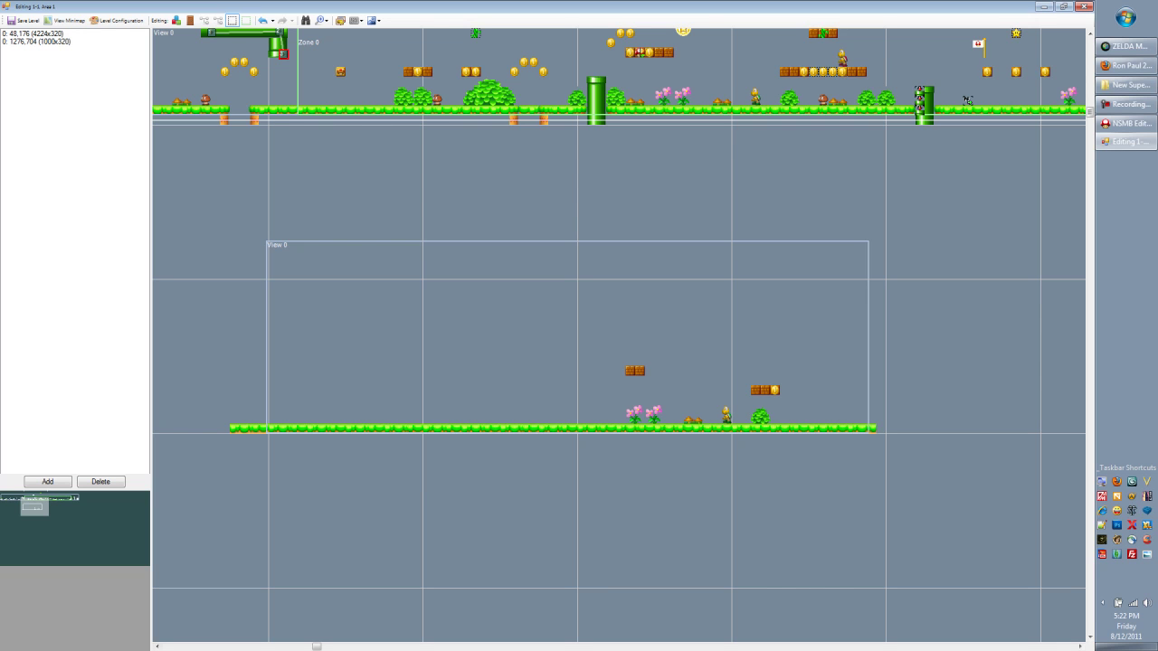
left_click(36, 42)
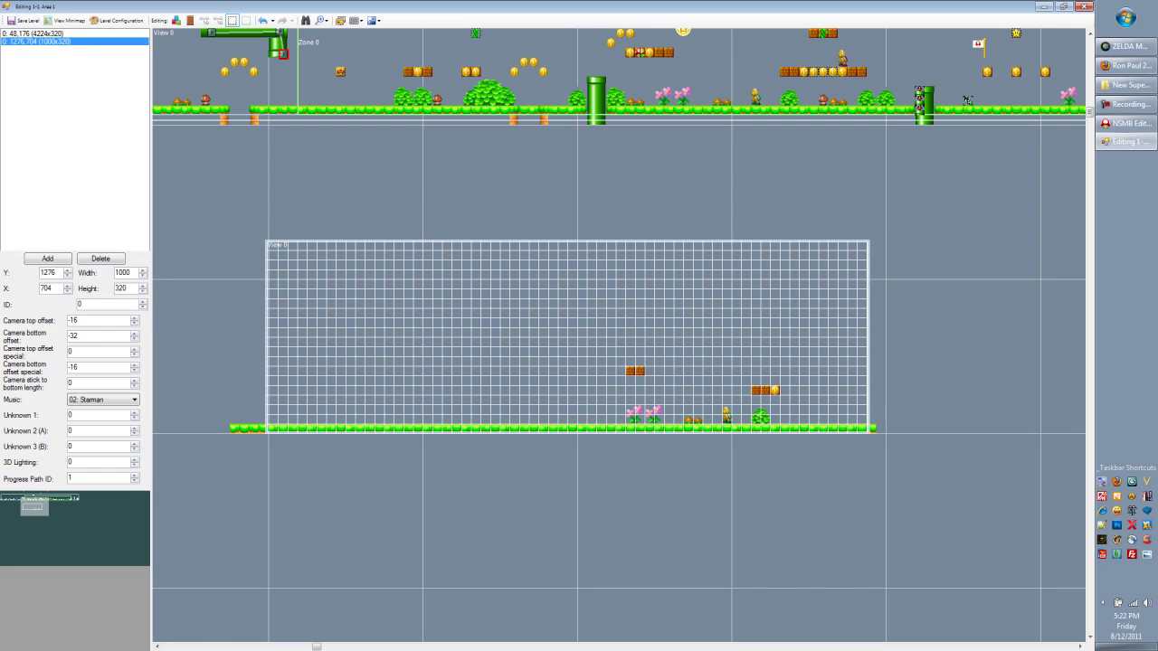
Switch back and forth between the main view and the duplicated view to compare their settings and extents
left_click(36, 34)
left_click(36, 41)
left_click(36, 33)
left_click(37, 42)
left_click(561, 181)
middle_click_drag(561, 180, 610, 344)
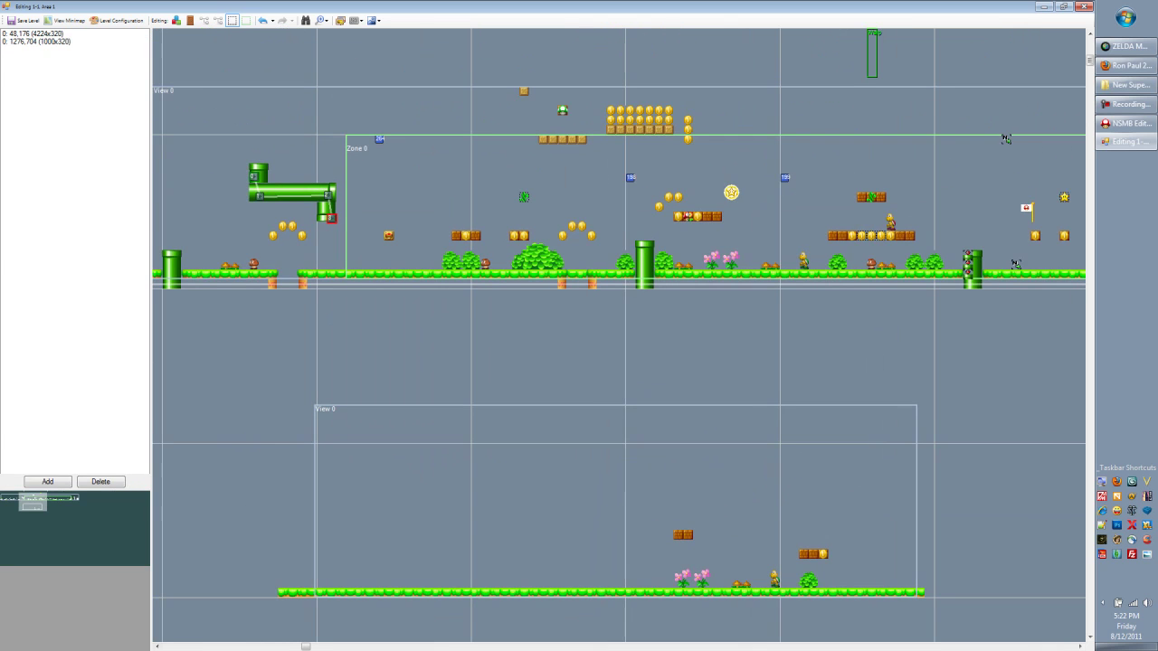
left_click(36, 33)
middle_click_drag(543, 299, 668, 337)
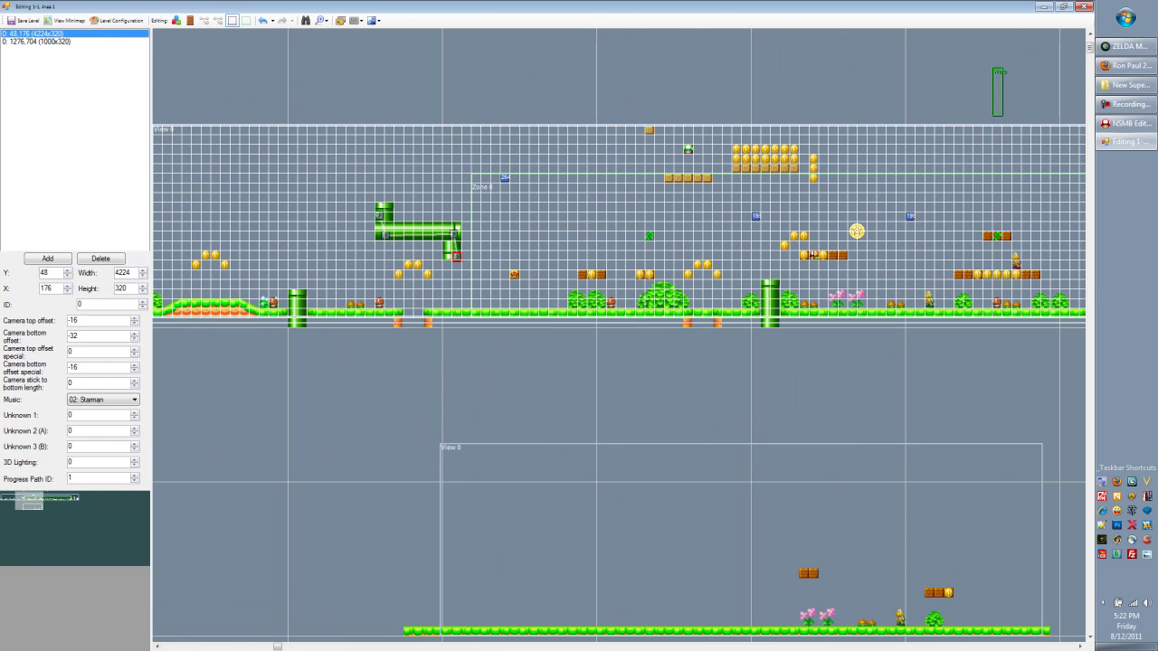
left_click(36, 41)
left_click(36, 33)
Set the main 4224x320 view's music to 06: Desert
scroll(618, 335, "left", 10)
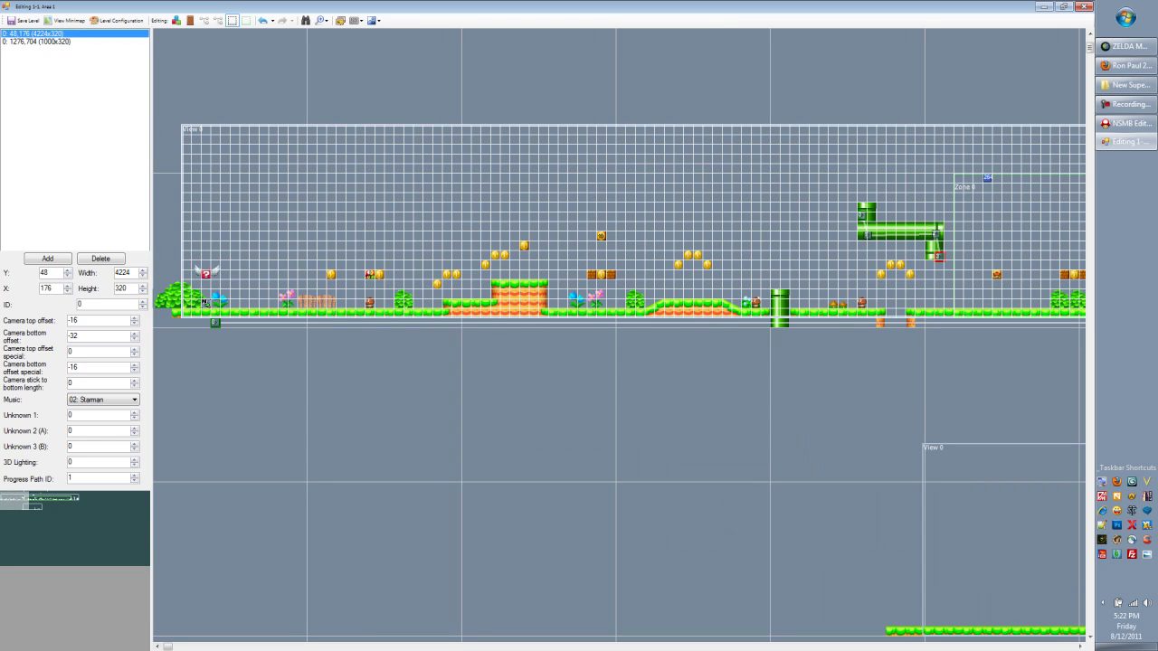
key("Tab")
key("Tab")
key("Tab")
left_click(103, 400)
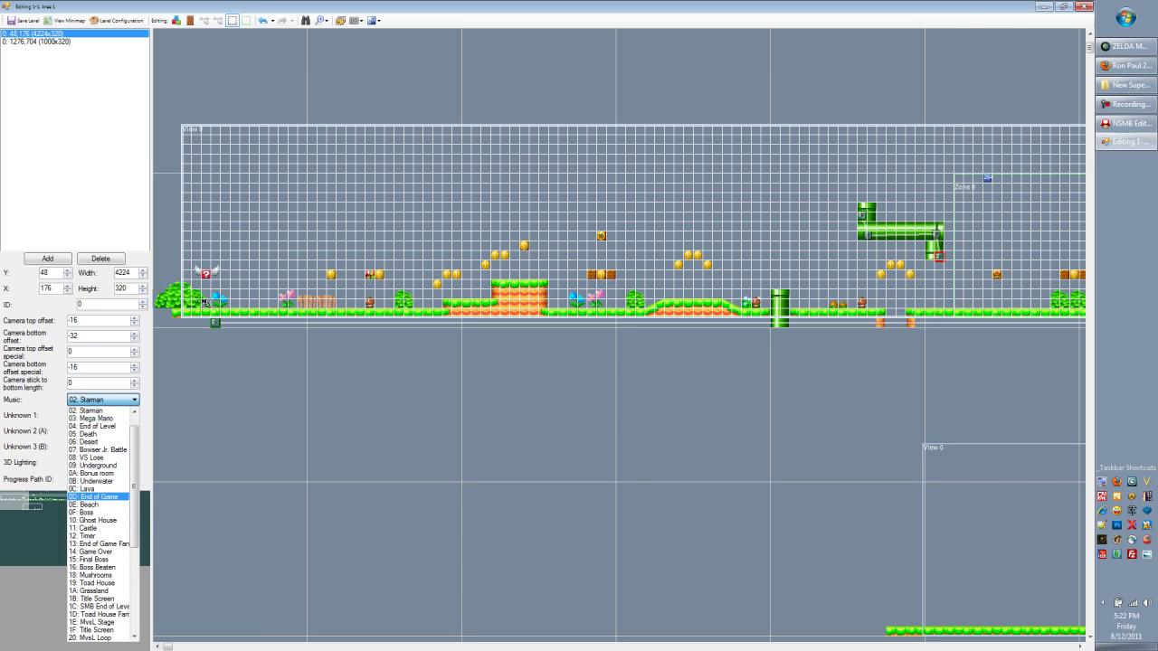
left_click(90, 442)
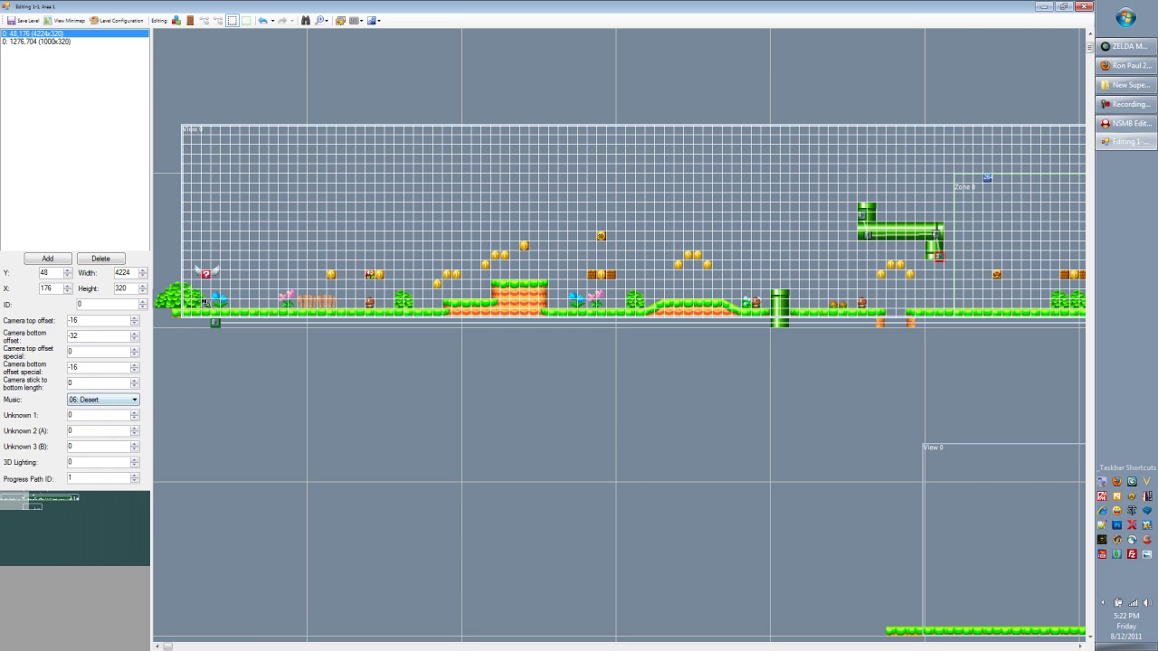
Set the duplicated 1000x320 view's music to 11: Castle
left_click(54, 41)
left_click(104, 400)
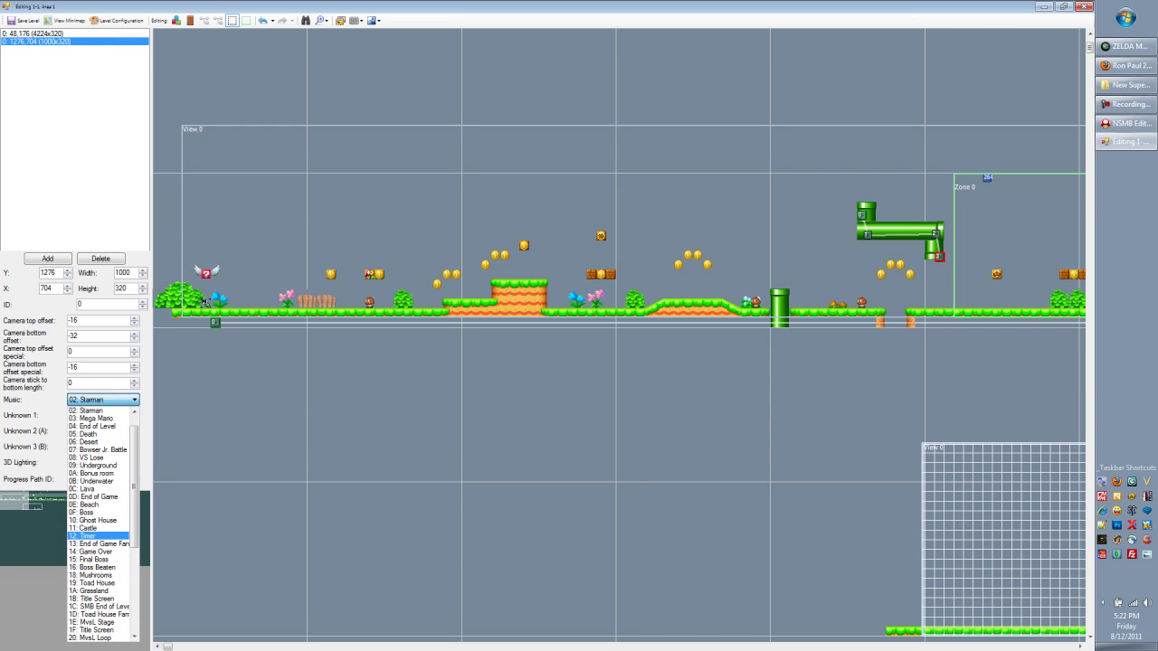
left_click(90, 528)
left_click(206, 302)
Switch to zone editing and examine the settings and extent of the 2528x240 zone along the main level
middle_click_drag(438, 269, 322, 280)
left_click(246, 20)
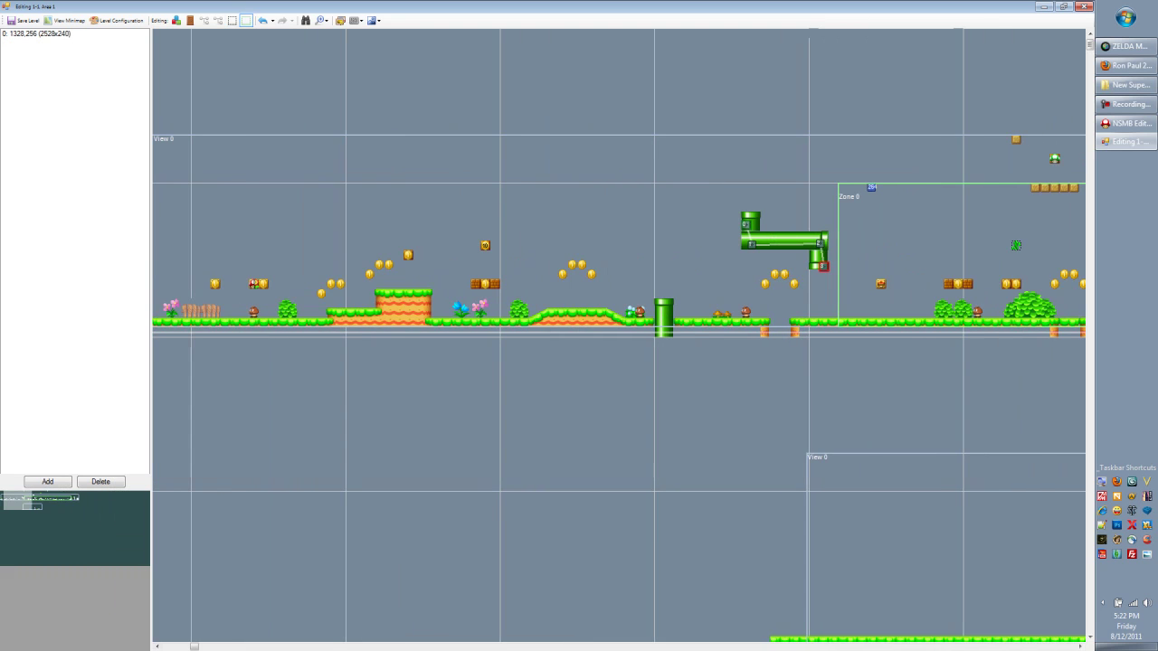
middle_click_drag(833, 472, 312, 471)
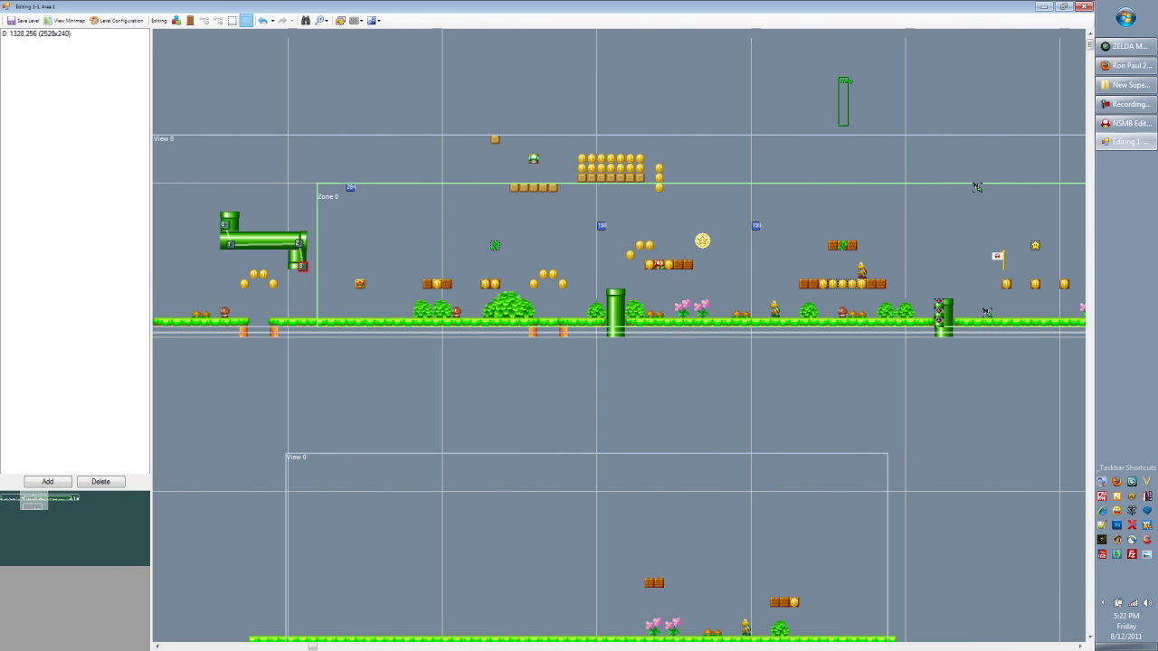
left_click(36, 33)
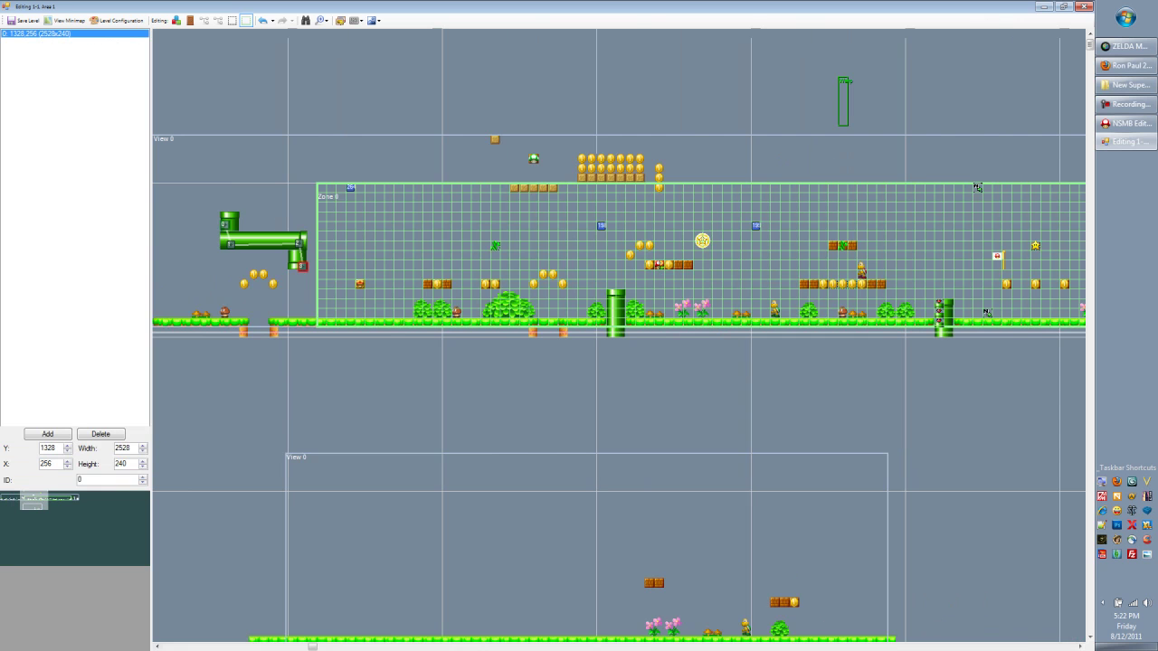
left_click_drag(35, 498, 35, 499)
left_click_drag(312, 646, 336, 646)
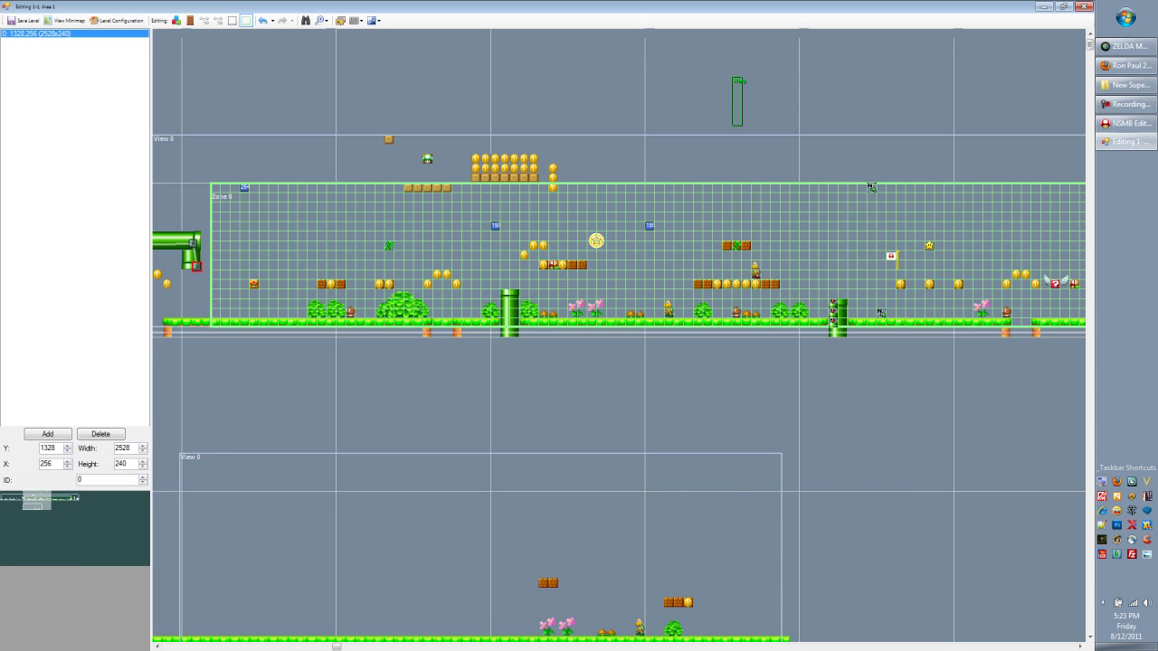
left_click_drag(336, 646, 515, 647)
scroll(618, 340, "left", 12)
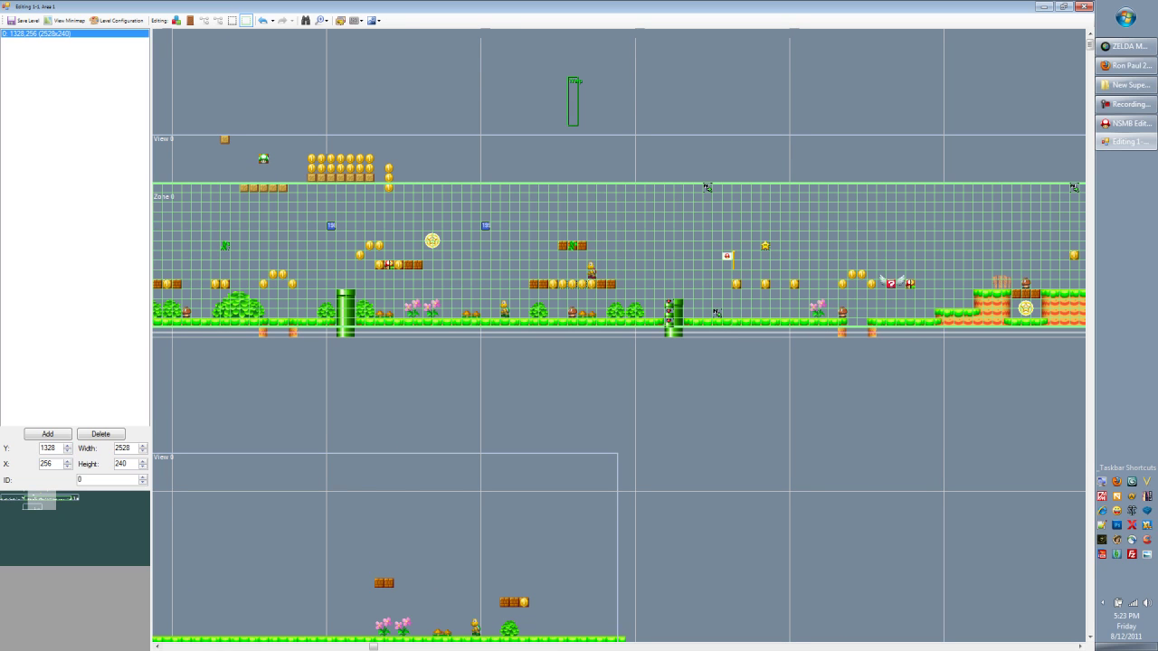
scroll(1074, 279, "left", 4)
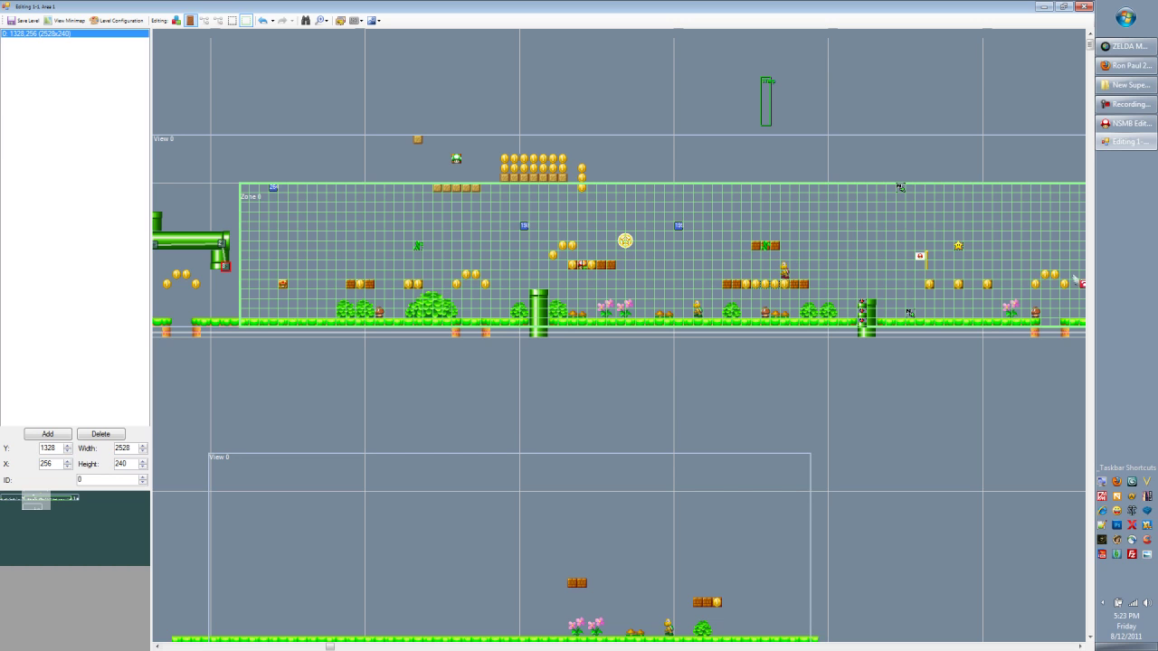
Switch to object and sprite editing and inspect sprite 264's description, zone ID and raw data near the zone's start
left_click(176, 20)
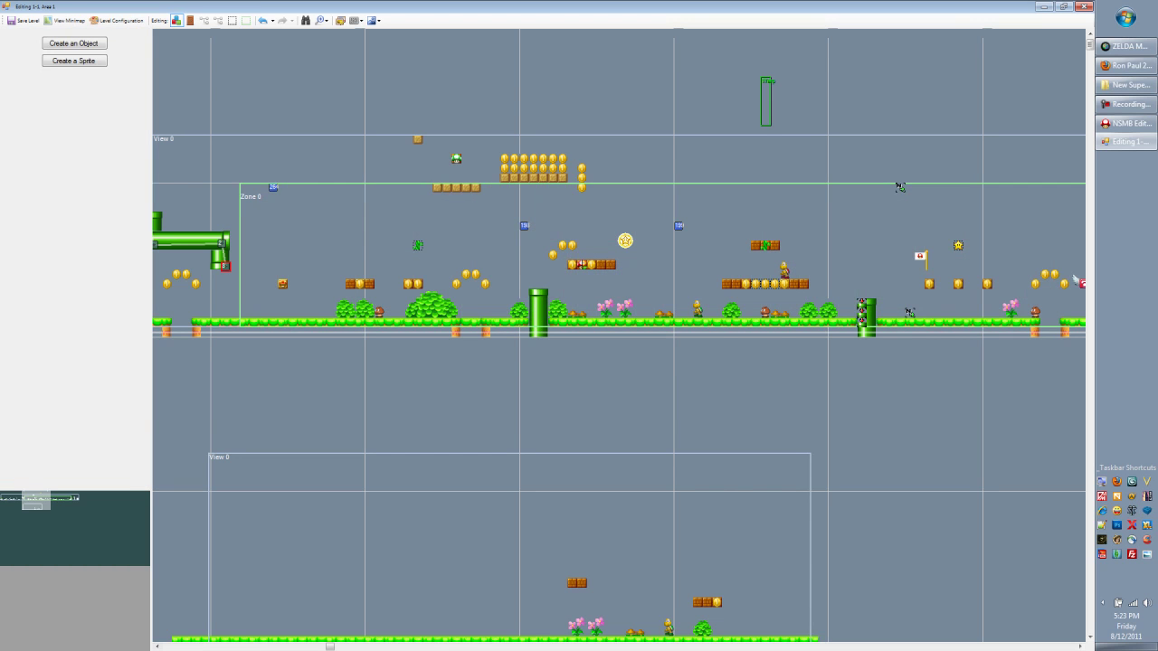
left_click(273, 189)
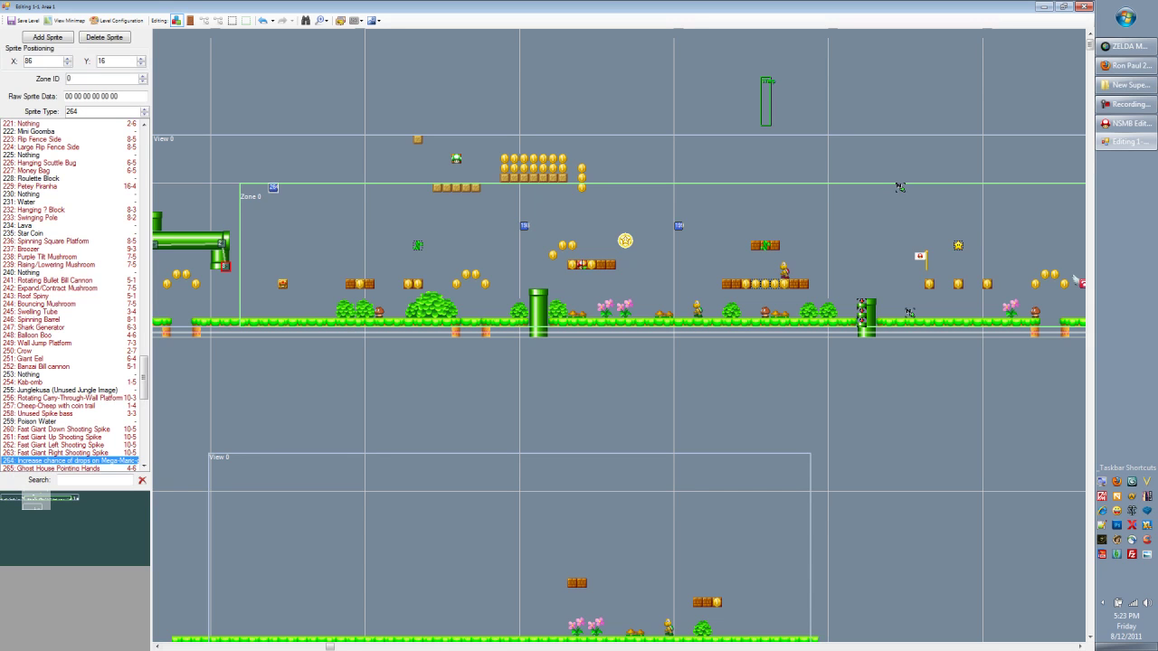
left_click_drag(152, 642, 258, 642)
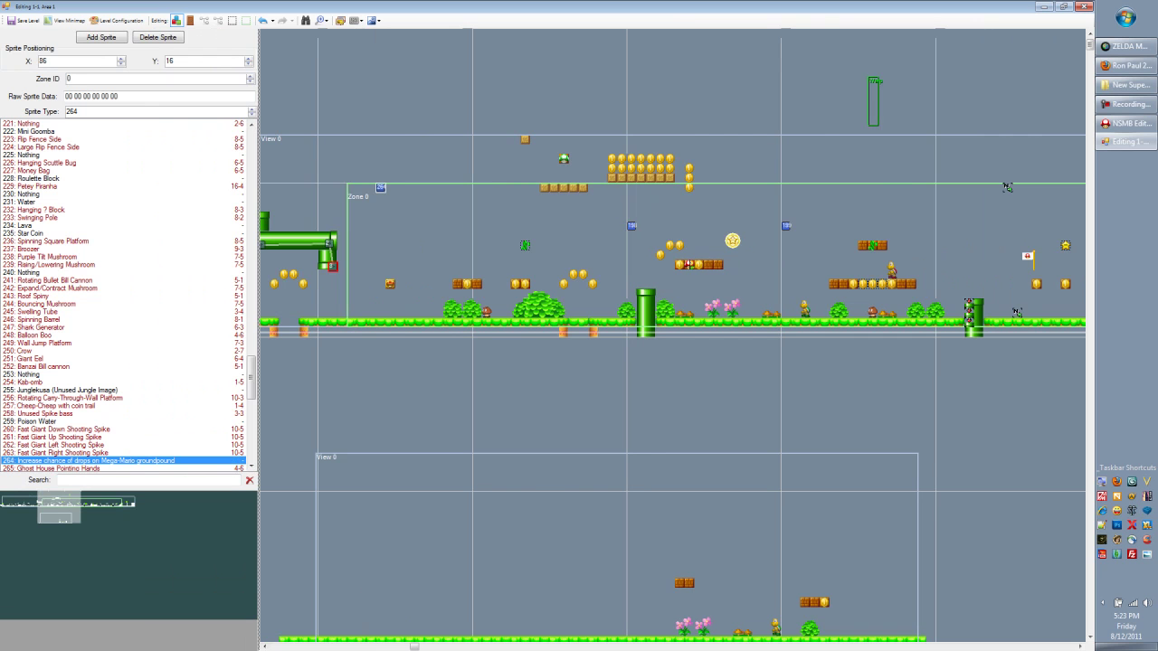
left_click_drag(258, 642, 90, 642)
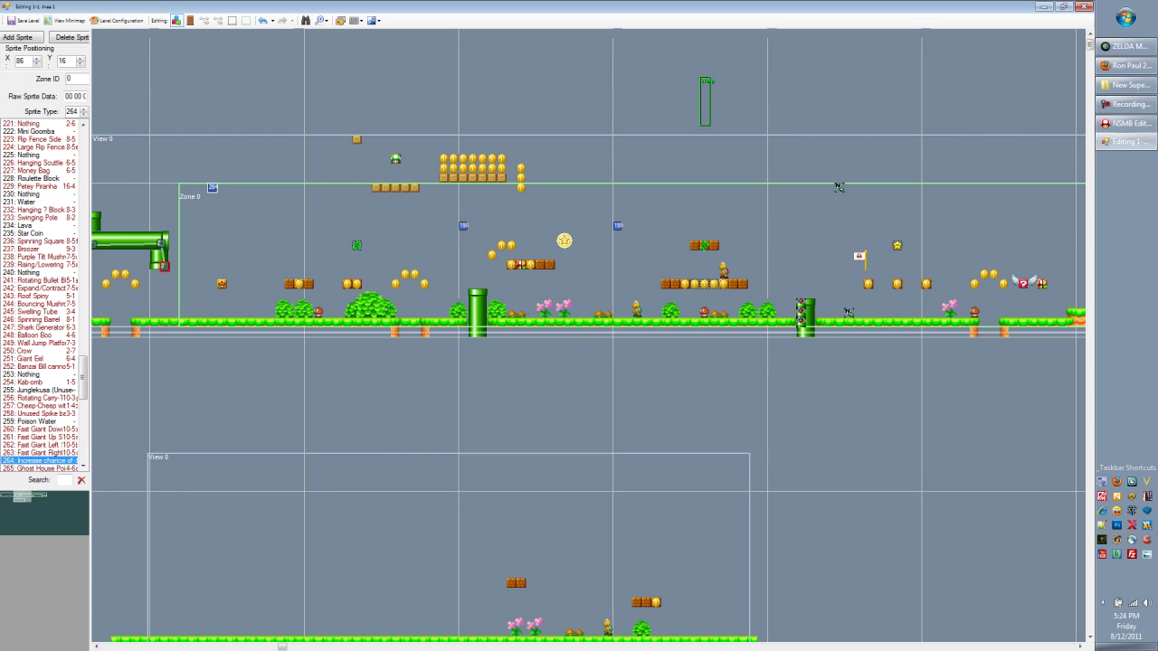
left_click_drag(91, 362, 149, 361)
left_click_drag(124, 96, 64, 97)
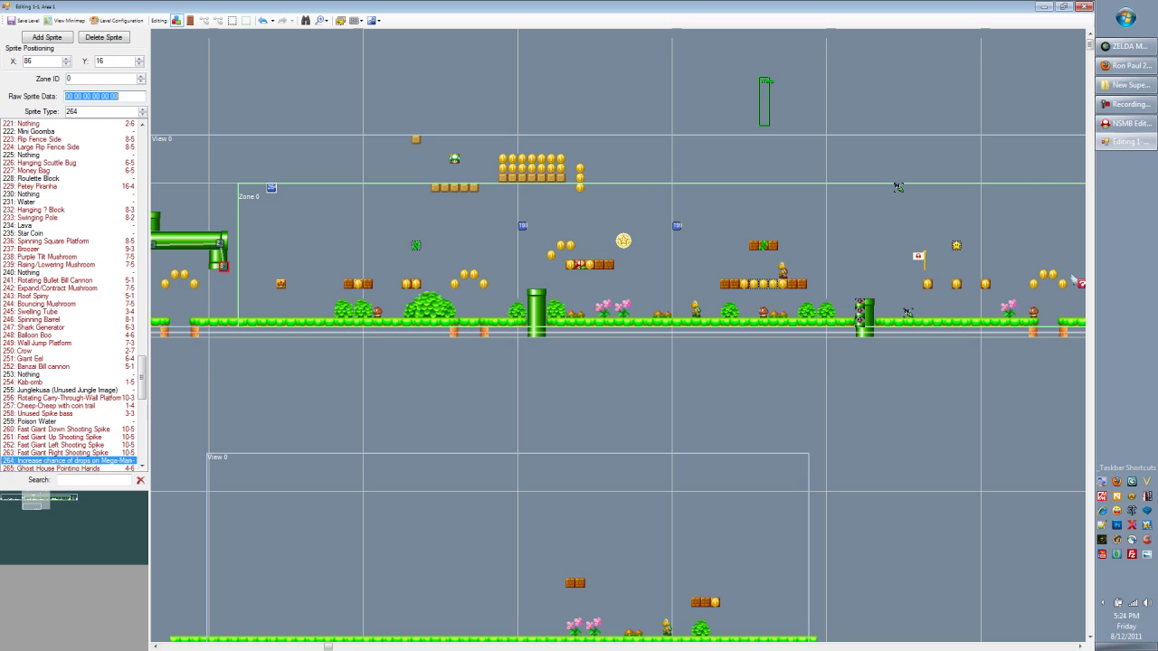
Return to zone editing to view the 2528x240 zone again, and deselect it
left_click(1072, 276)
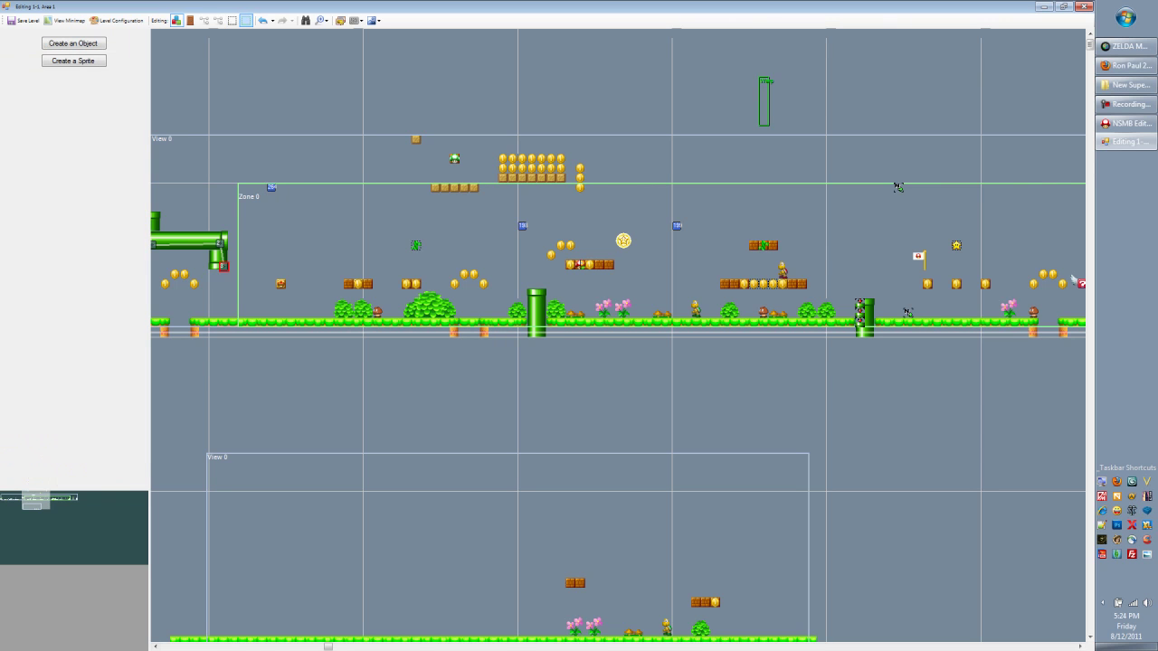
left_click(246, 20)
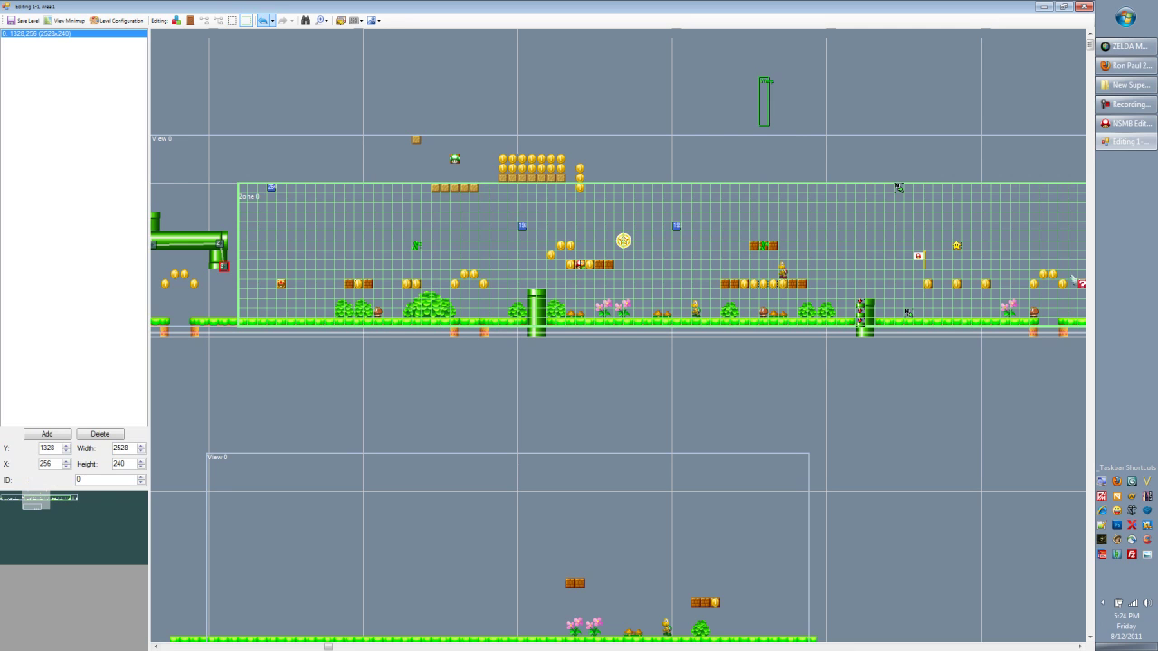
left_click(1073, 279)
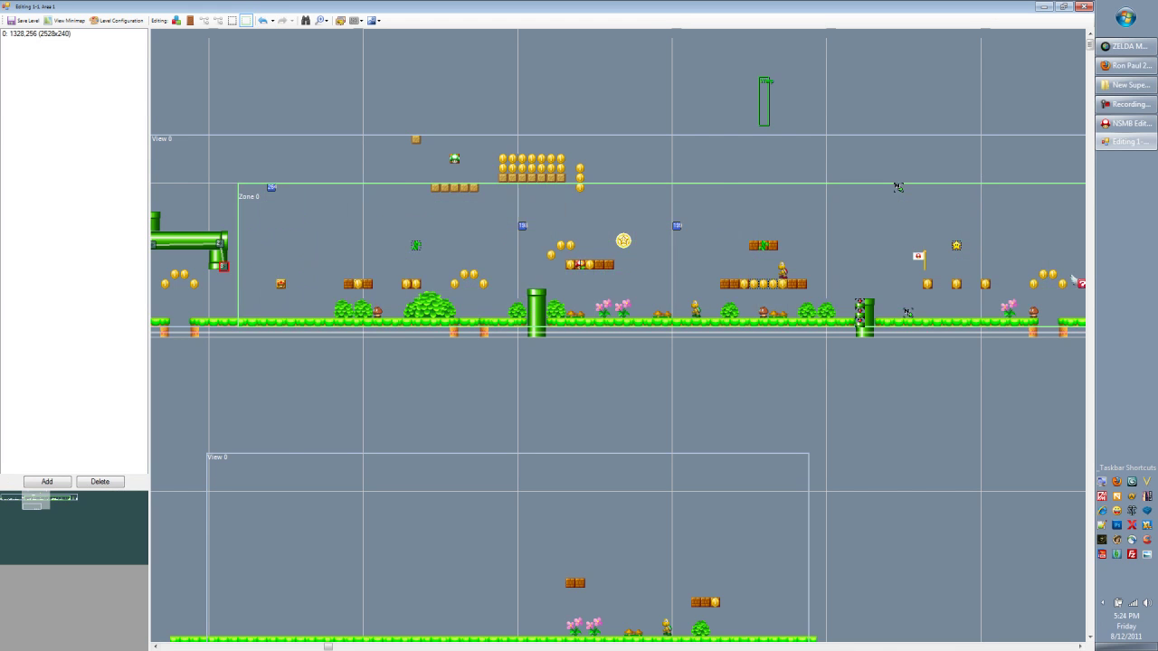
middle_click_drag(886, 290, 1031, 279)
Move the upper pipe opening away from the pipe assembly to X 79, Y 15, and undo and redo the move
left_click(176, 20)
left_click_drag(296, 211, 354, 172)
left_click(262, 20)
left_click(282, 20)
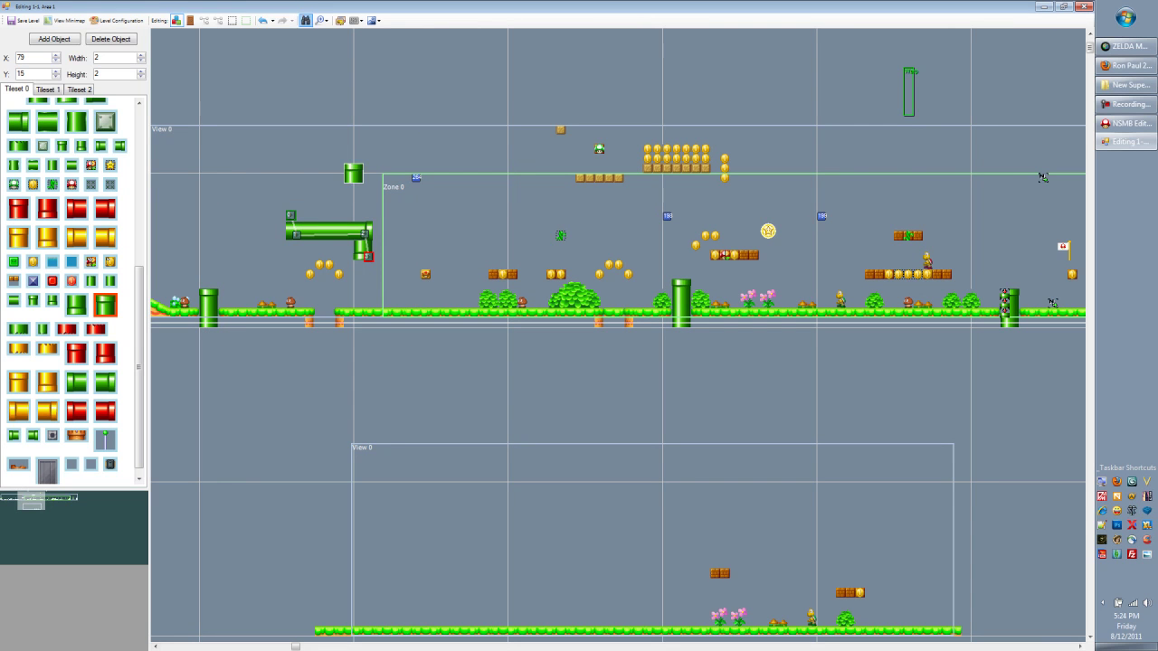
Open the sprite find and replace tool, and look up the sprite number of the Goomba at 97, 29
left_click(306, 20)
left_click_drag(353, 204, 383, 245)
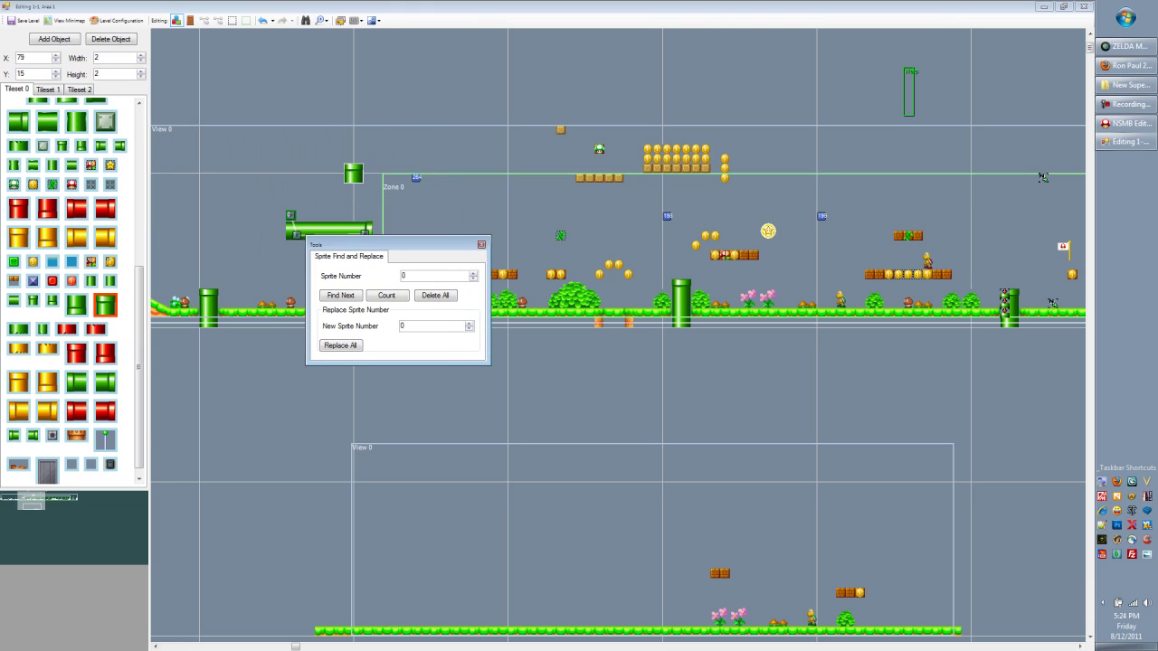
double_click(404, 275)
left_click(522, 303)
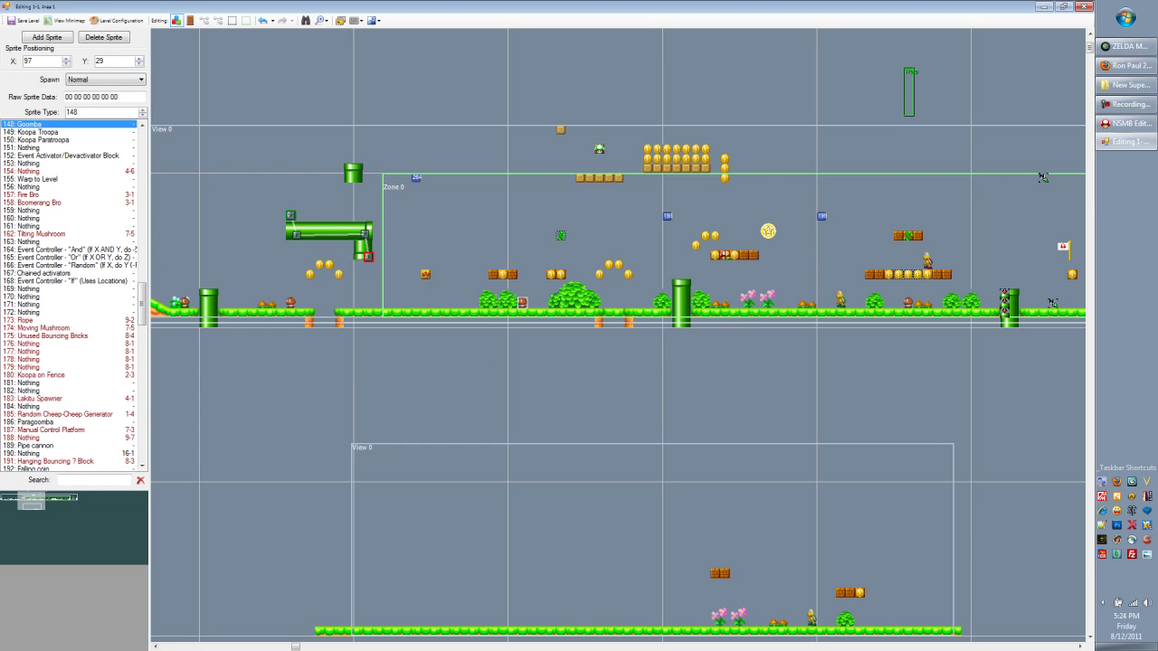
Find three successive occurrences of sprite number 148 with the sprite find tool
key("alt+Tab")
key("alt+Tab")
left_click(306, 20)
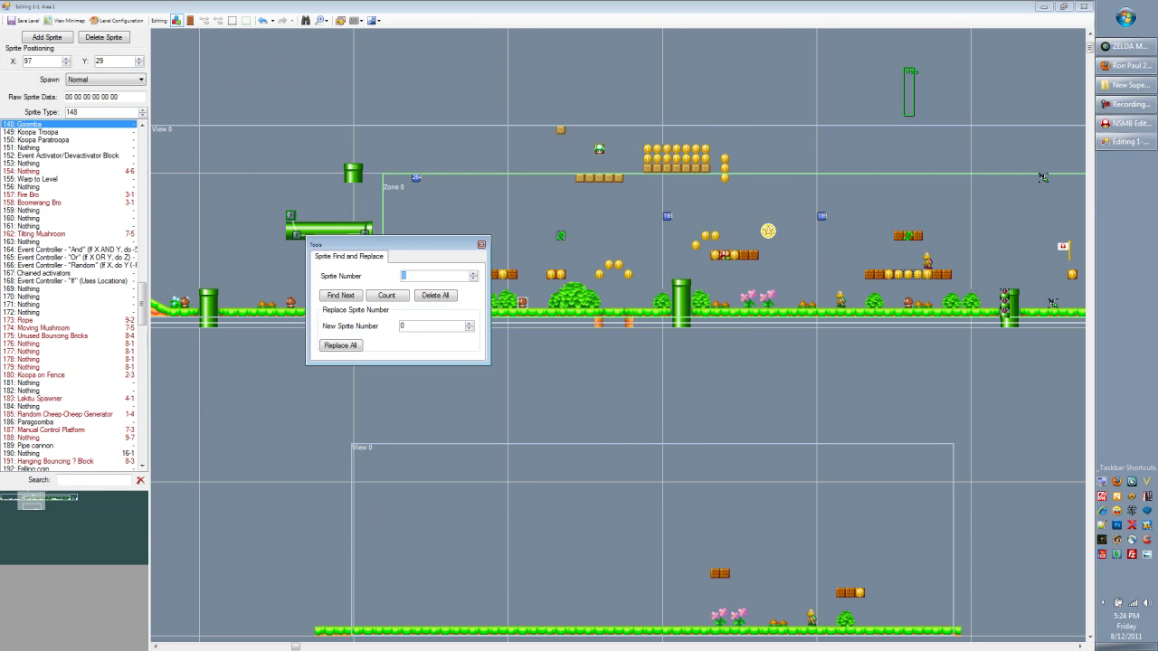
type("148")
key("Return")
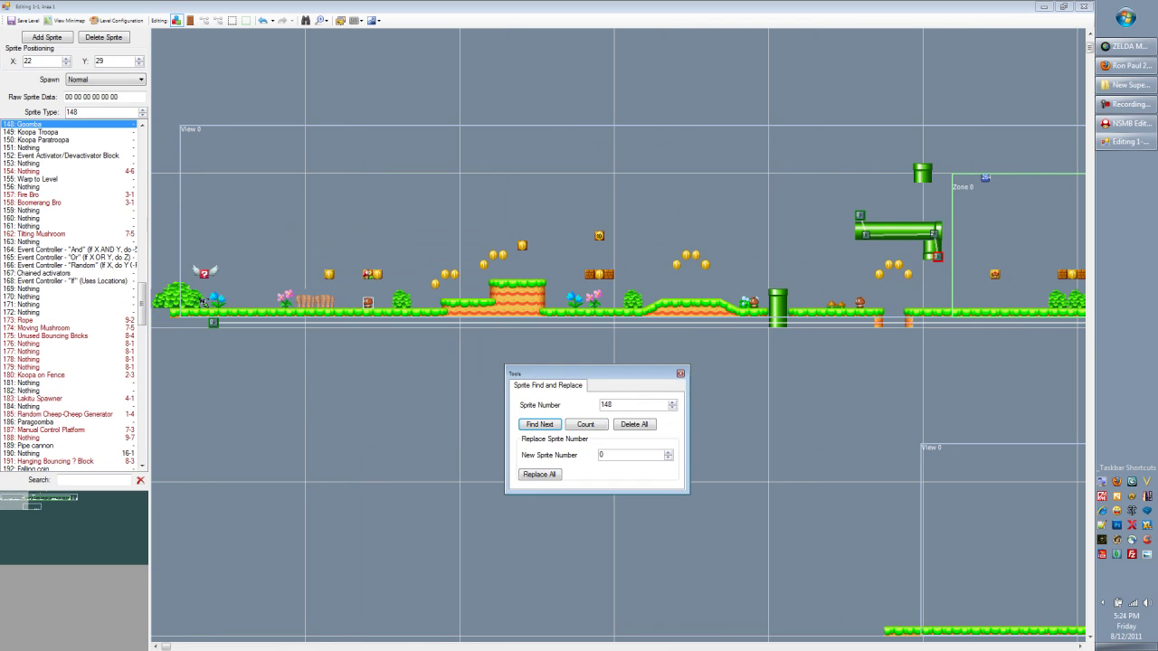
key("Return")
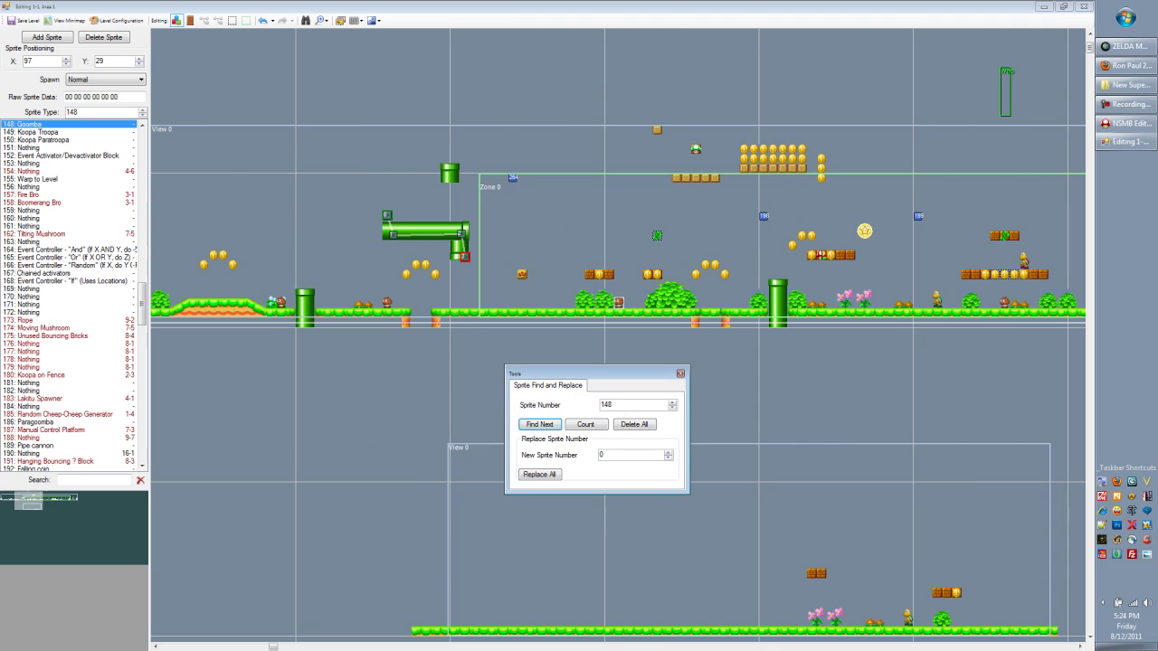
key("Return")
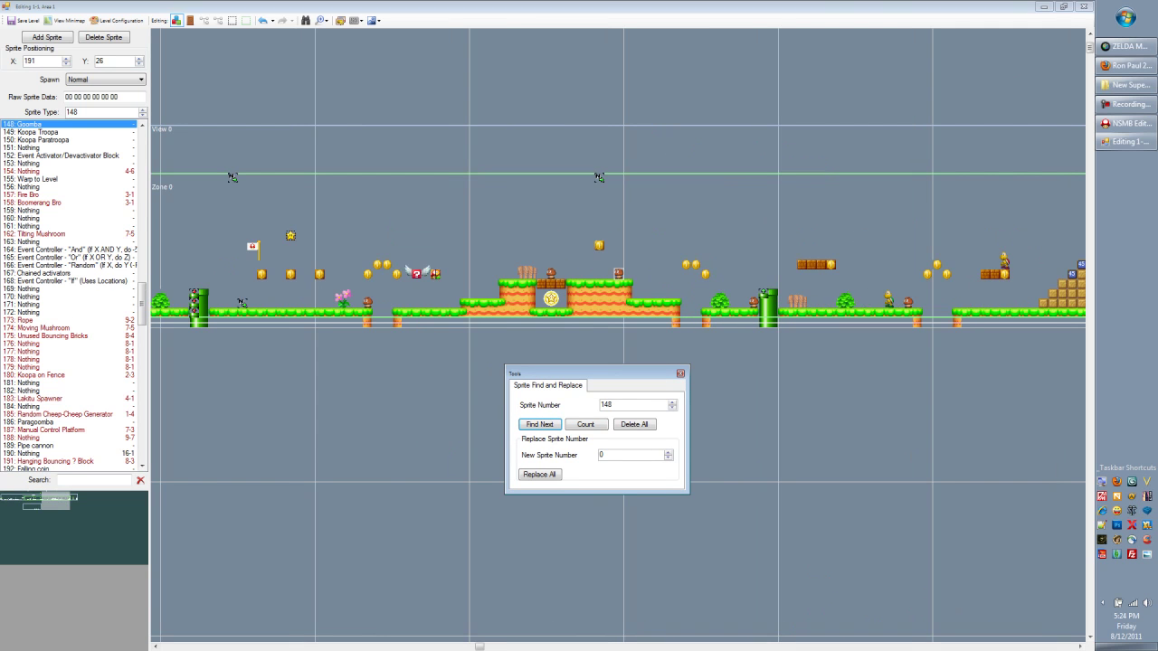
Search the level for sprite number 0 and close the sprite find tool
double_click(606, 405)
type("0")
key("Return")
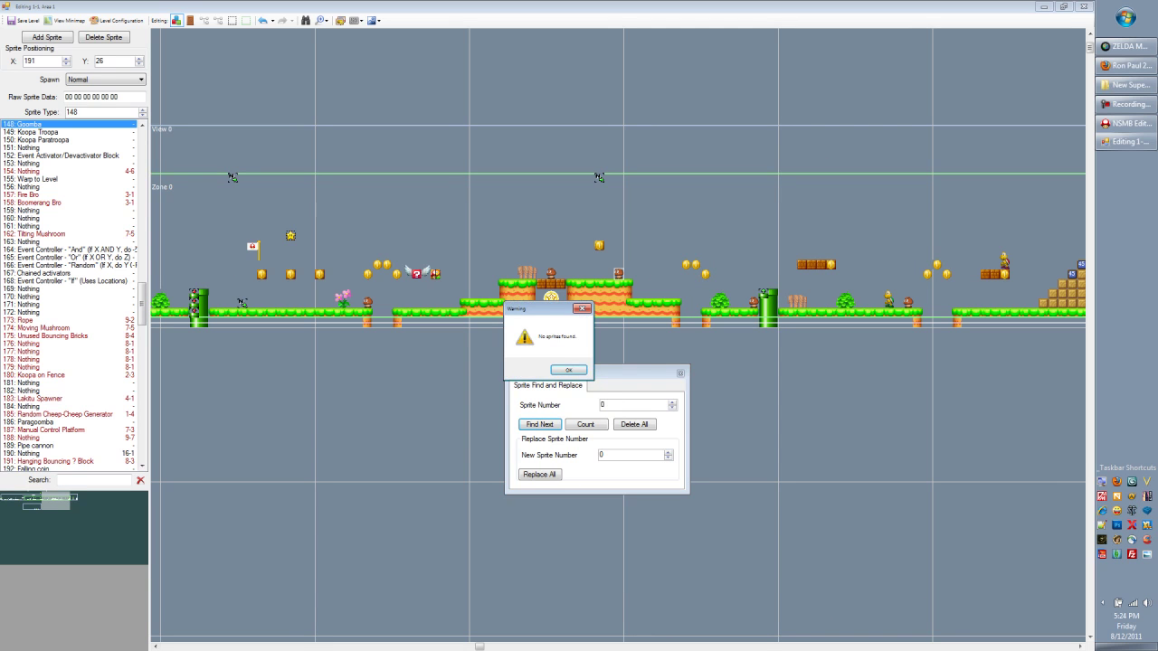
key("Return")
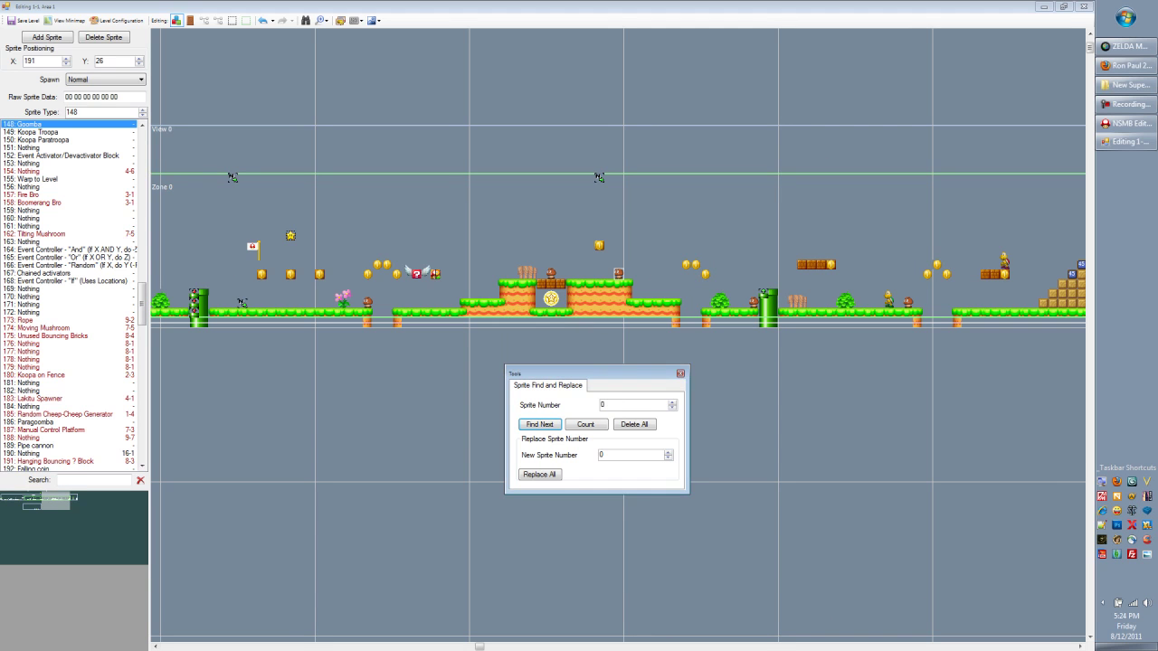
left_click(680, 374)
Change the selected Goomba's sprite type to crash sprite 0 and cycle through the following crash sprite types
left_click_drag(142, 304, 142, 149)
left_click(27, 124)
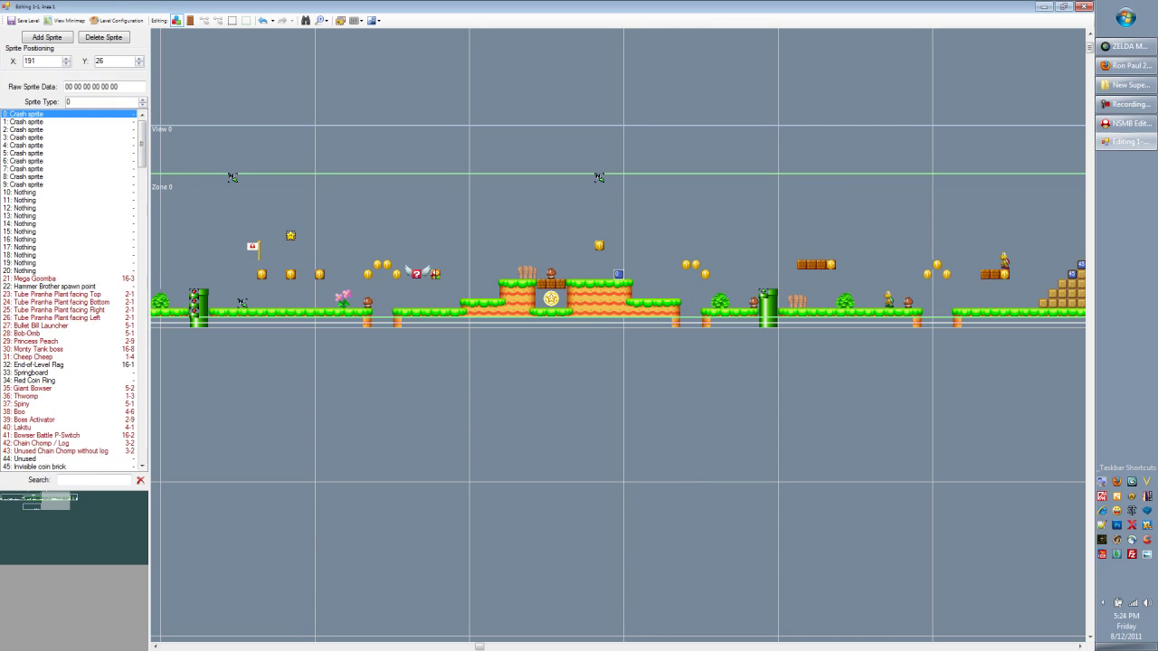
key("Down")
key("Down")
key("Down")
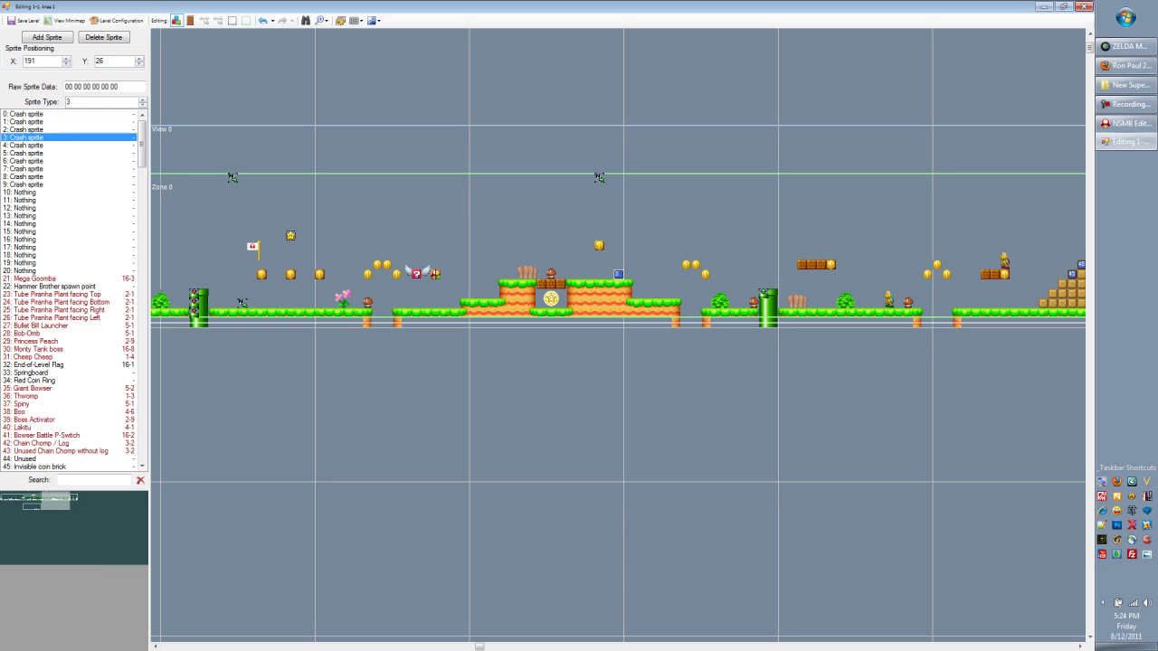
key("Down")
key("Down")
key("Down")
key("Down")
key("Down")
key("Down")
Delete the crash sprite made from the Goomba on the raised ground
left_click_drag(618, 273, 339, 226)
key("Delete")
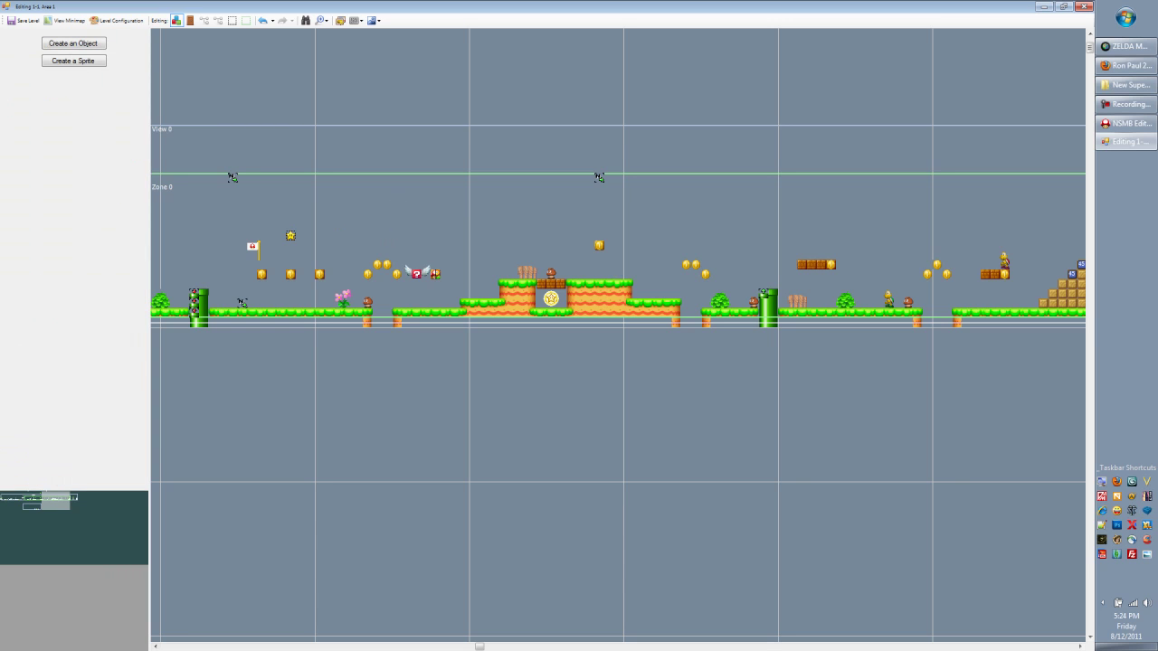
Zoom the level out to 25 % and in to 800 %, and show the block row beneath the Koopa
left_click(325, 20)
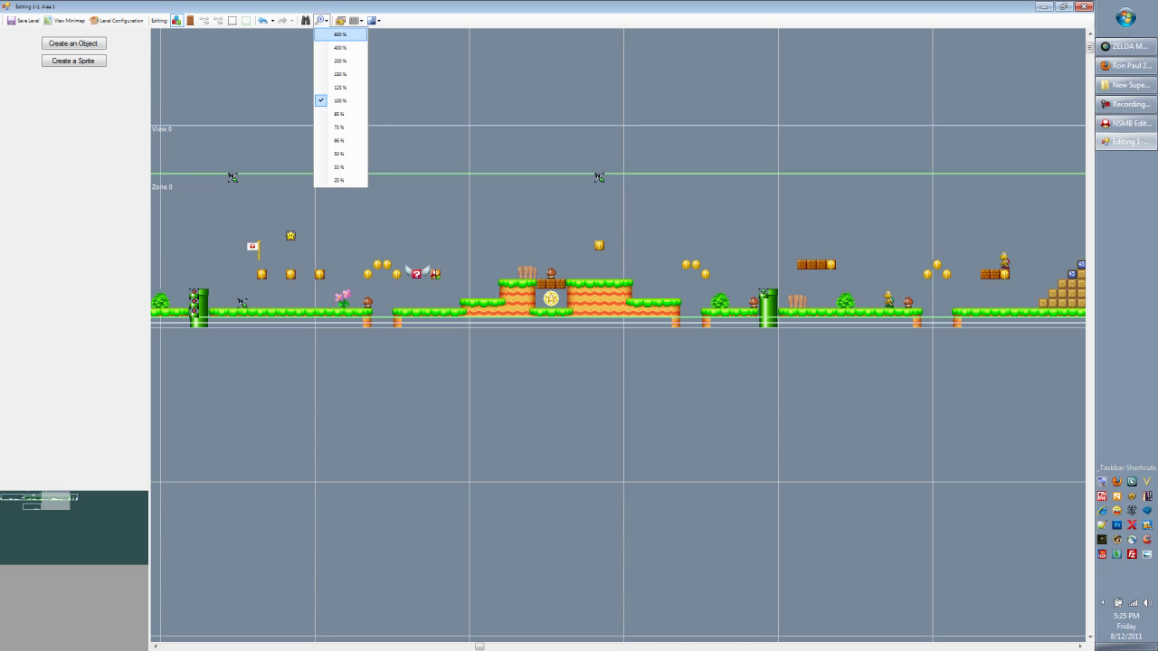
left_click(339, 180)
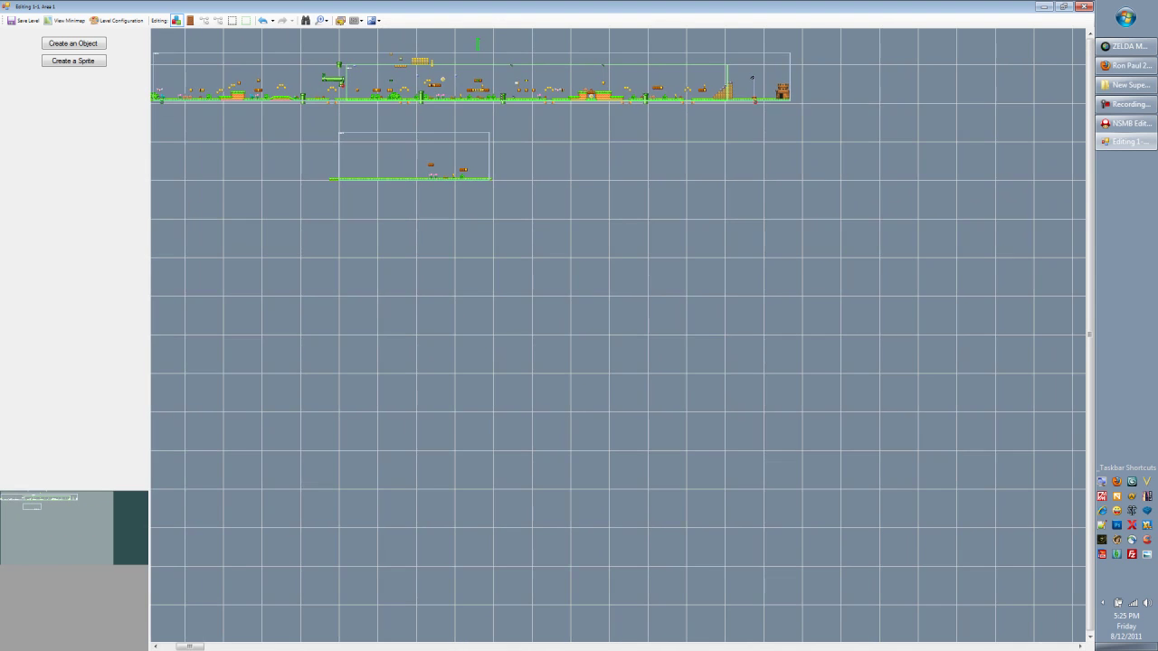
left_click(322, 20)
left_click(340, 34)
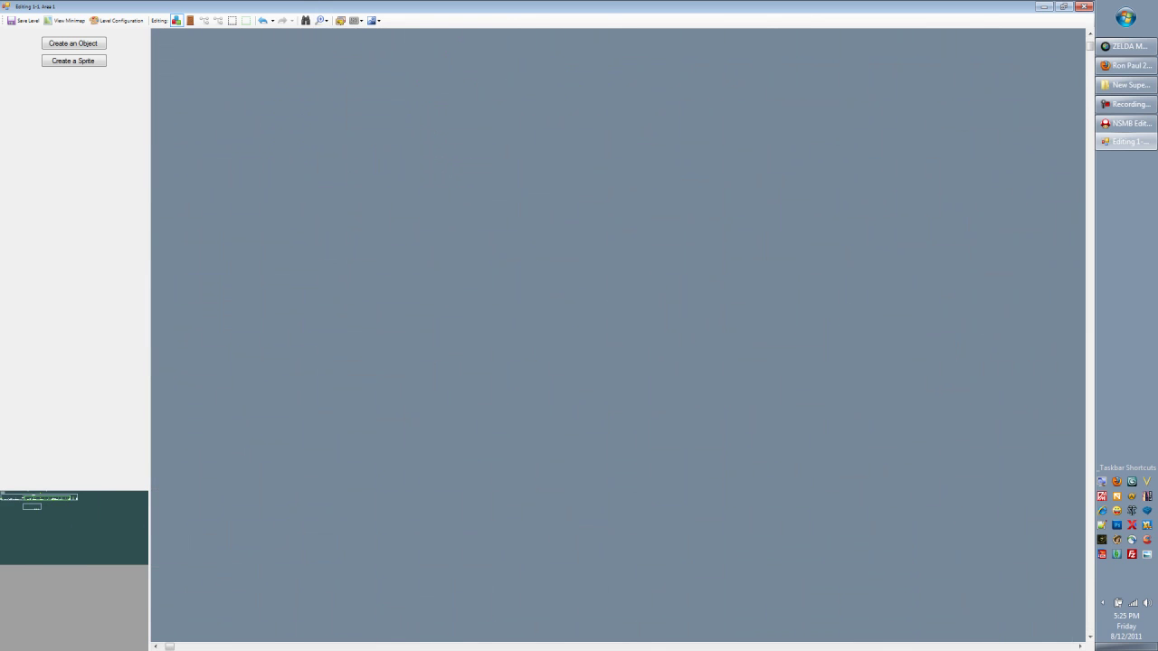
left_click_drag(39, 500, 39, 499)
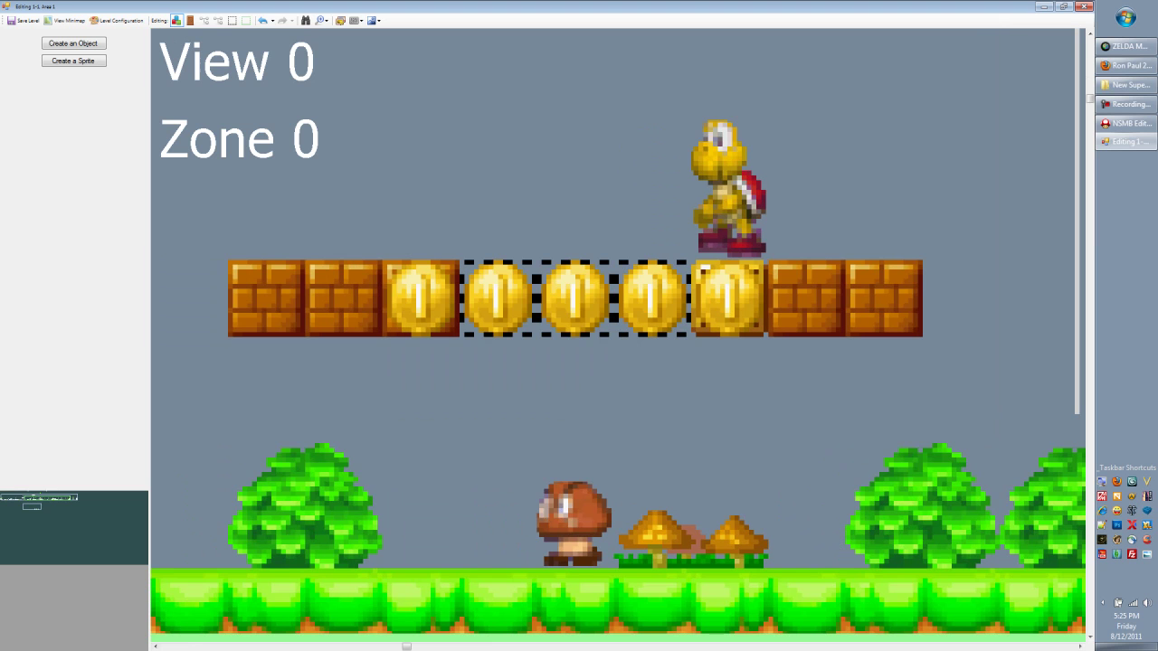
View the level at 125 % and 150 % zoom, and return it to 100 %
left_click(323, 20)
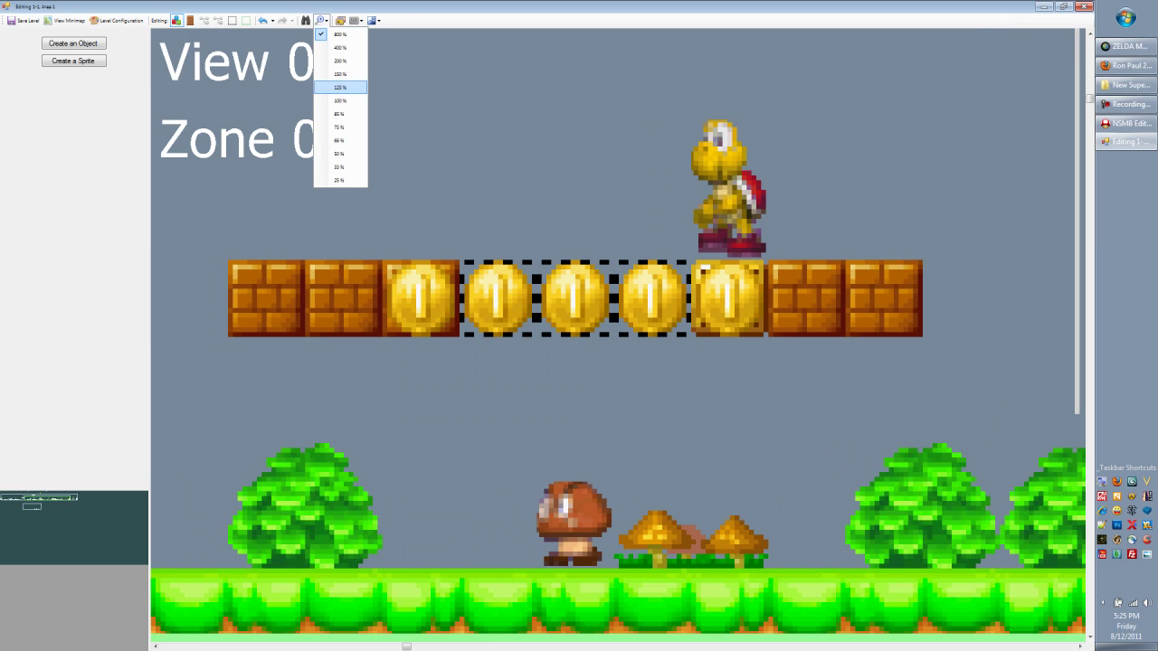
left_click(339, 87)
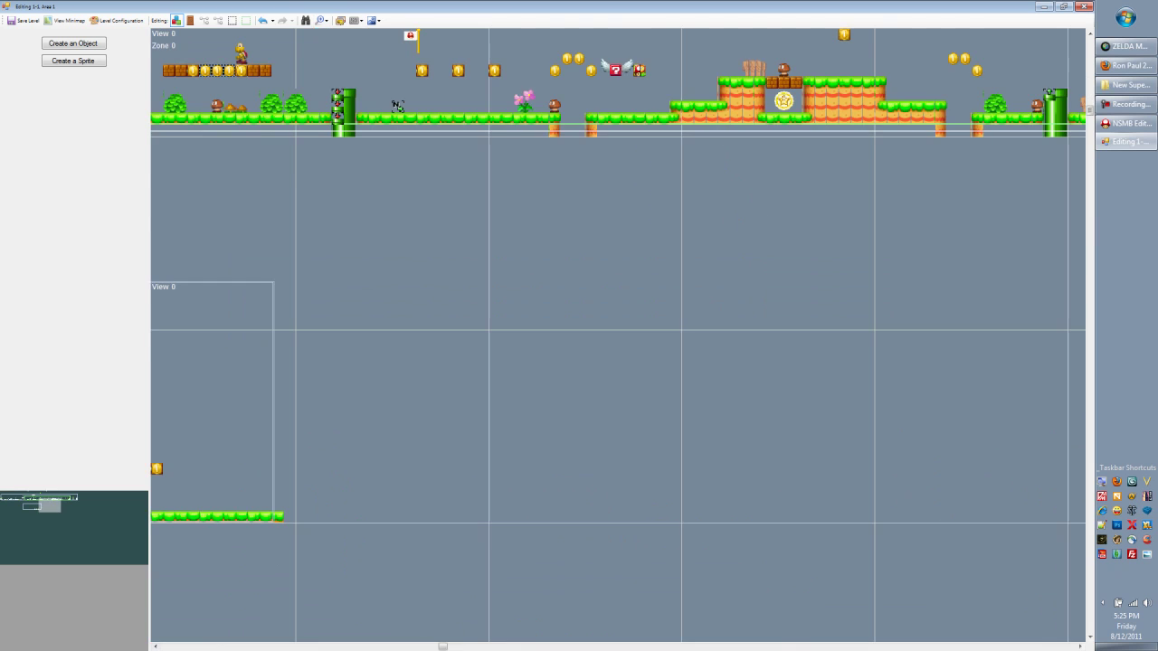
left_click_drag(48, 498, 44, 499)
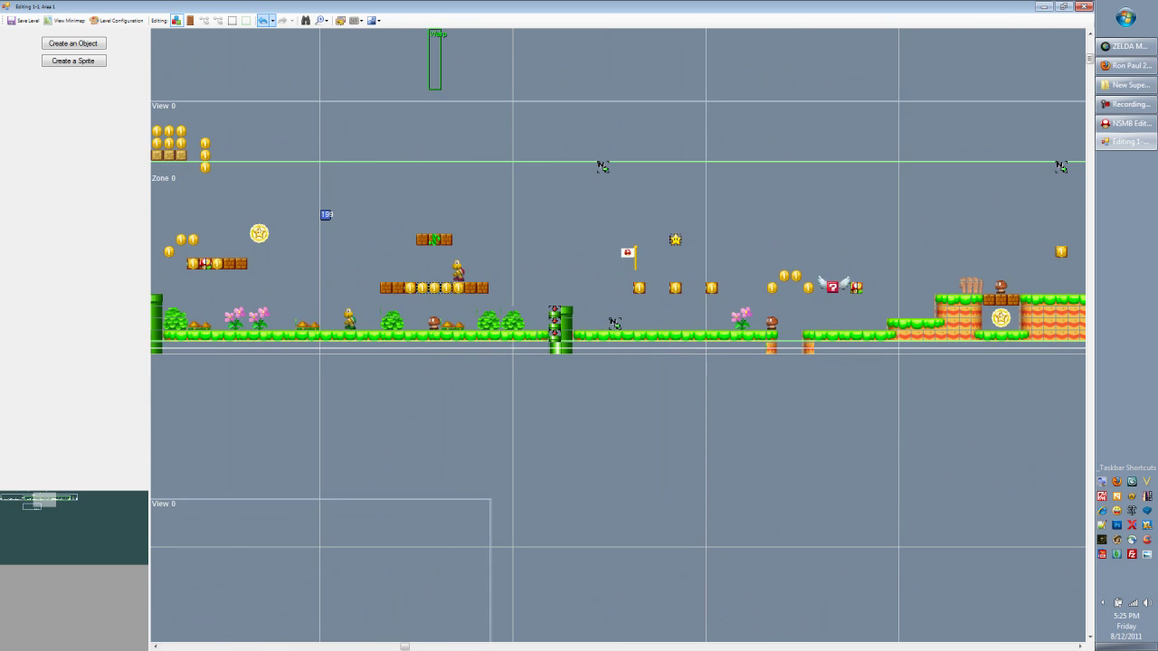
left_click(322, 20)
left_click(339, 73)
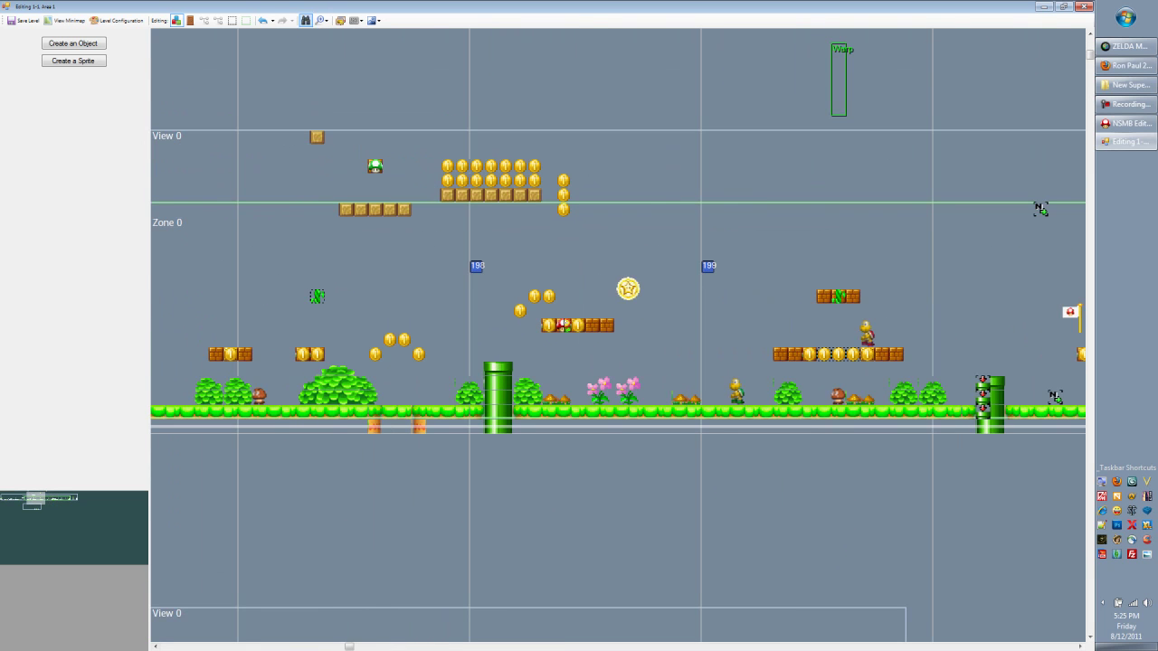
left_click(323, 20)
left_click(339, 114)
left_click_drag(40, 501, 44, 500)
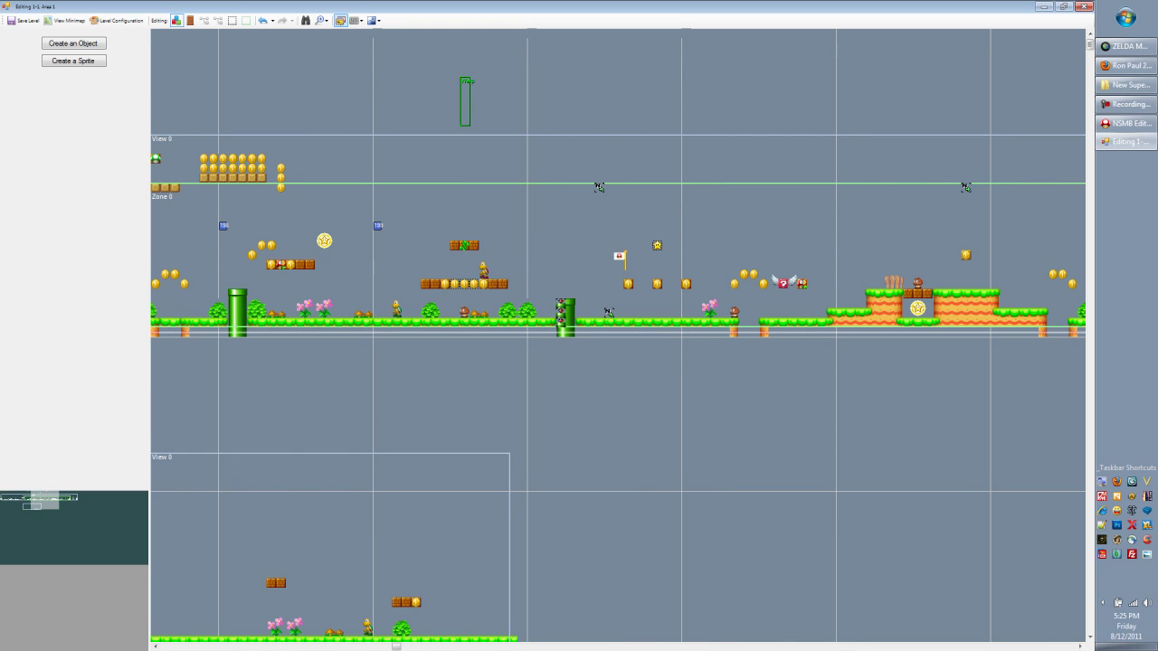
Open the tileset editor and look through its object list and Map16 tiles
left_click(340, 20)
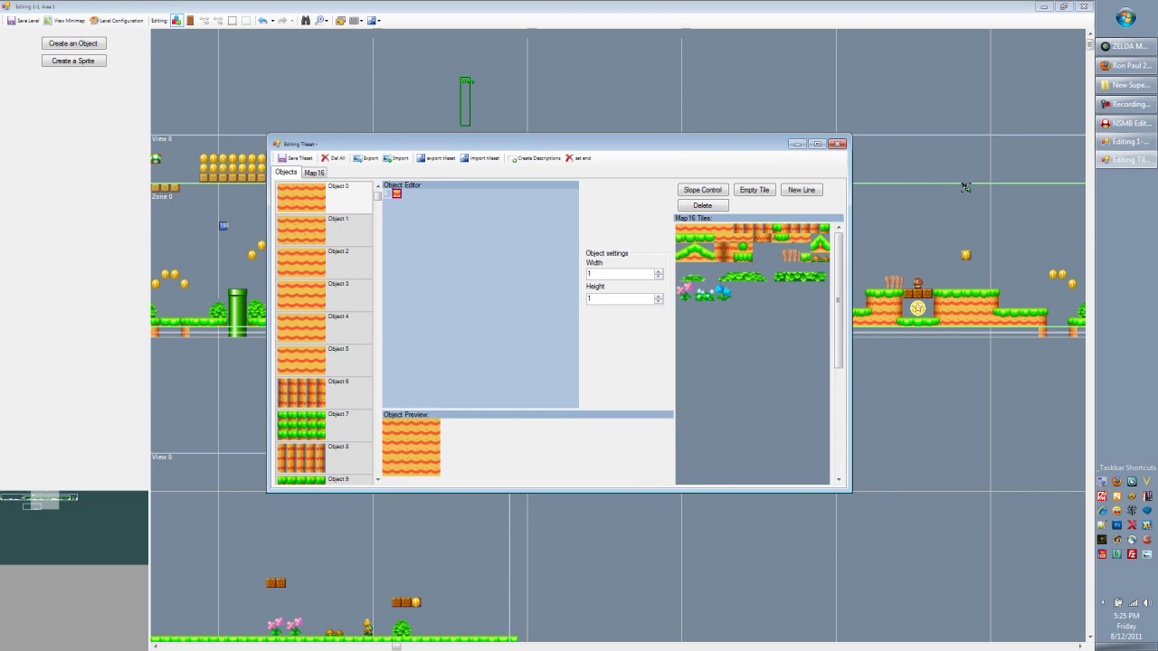
left_click_drag(269, 136, 92, 56)
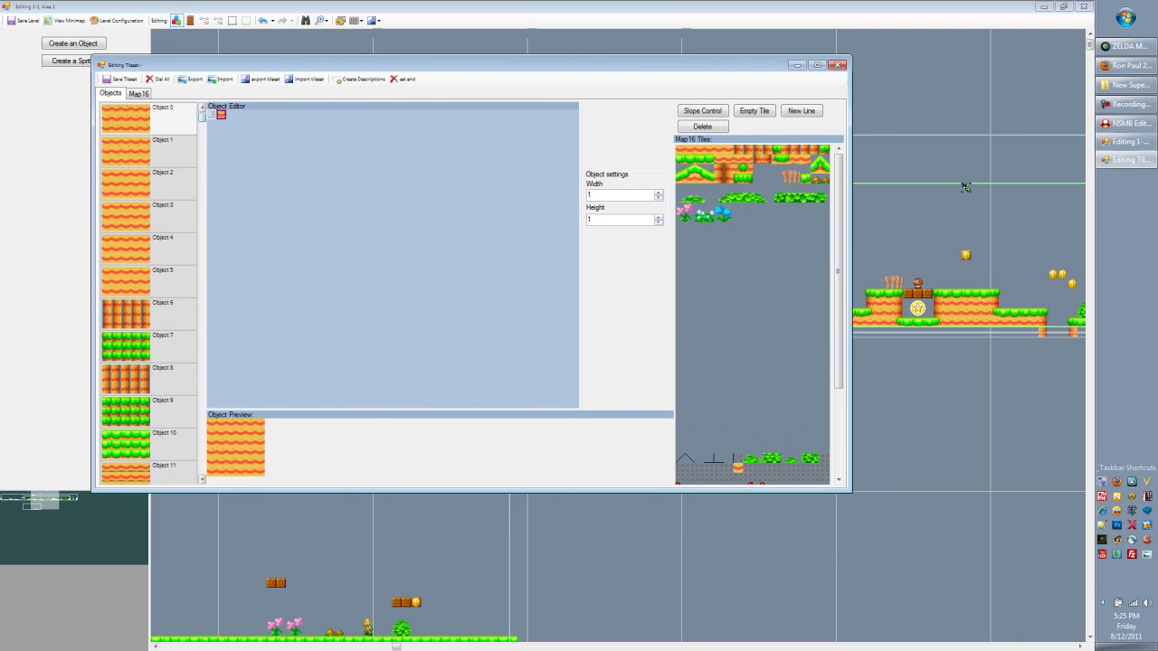
scroll(965, 188, "down", 11)
scroll(965, 188, "down", 9)
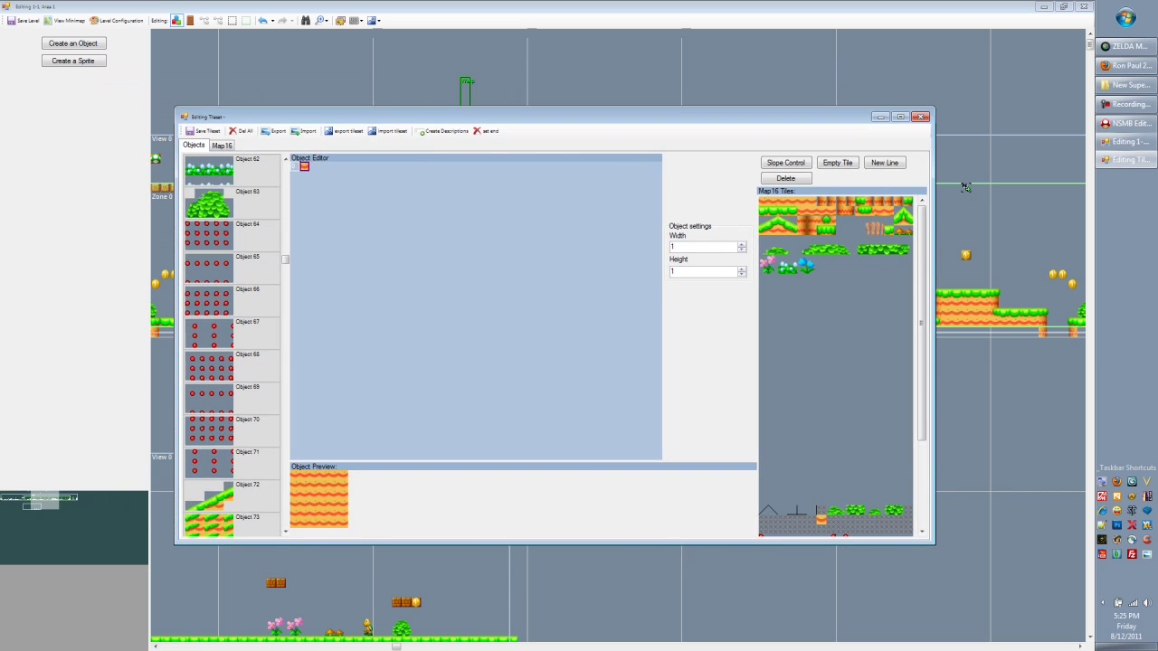
left_click_drag(285, 259, 285, 176)
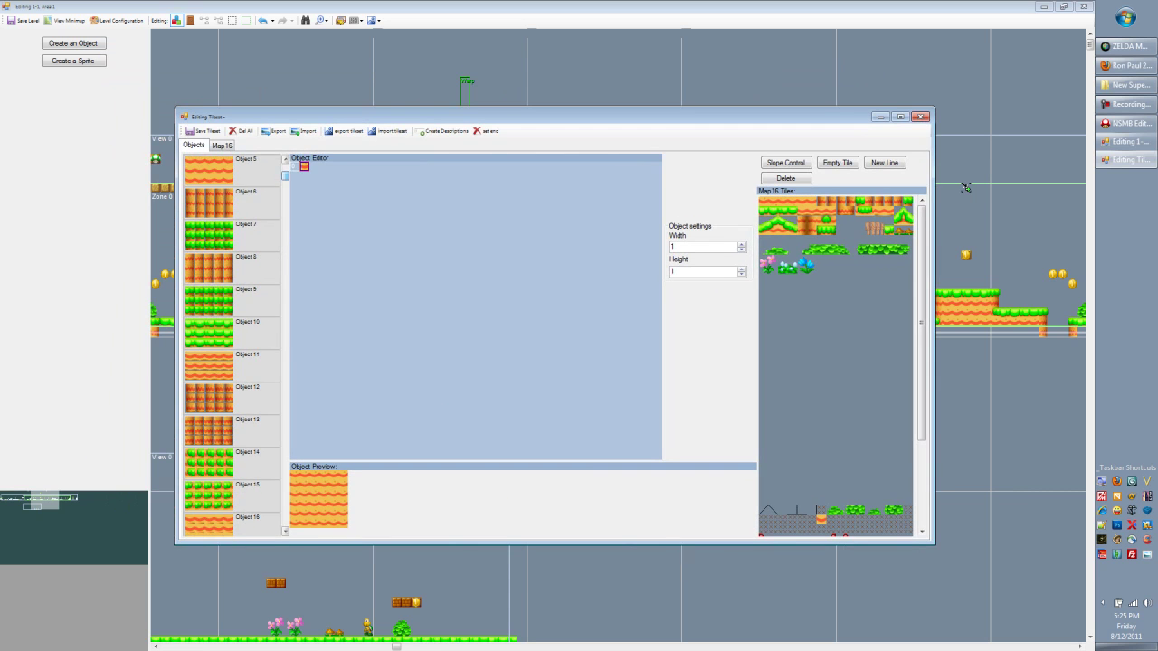
left_click(222, 146)
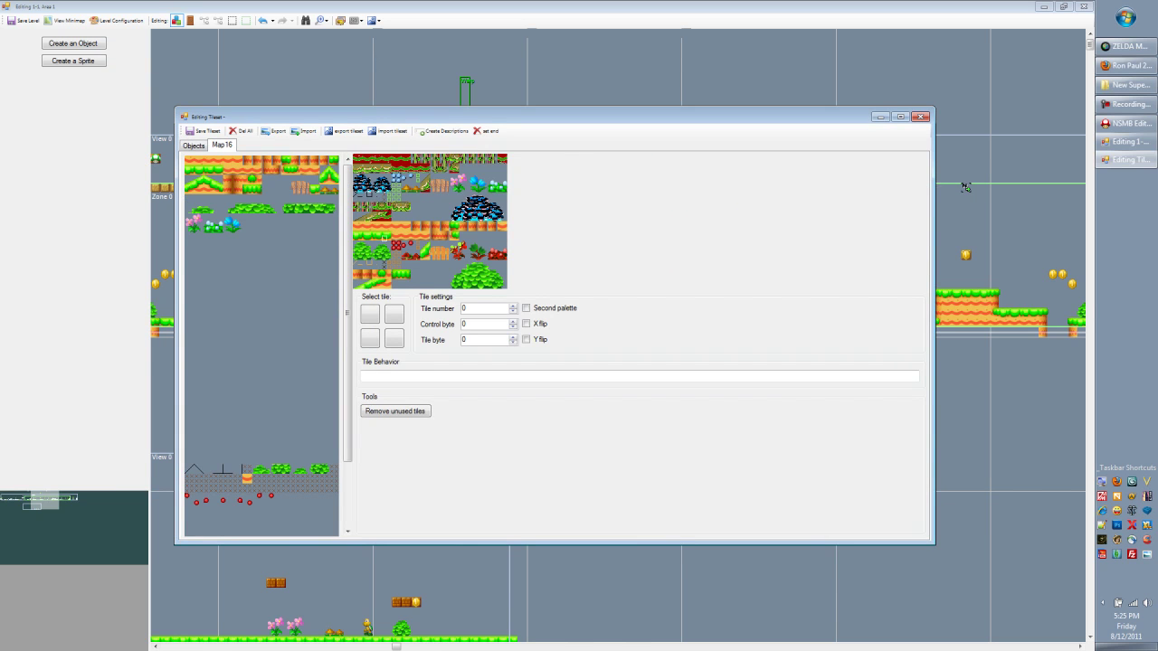
key("ctrl+Tab")
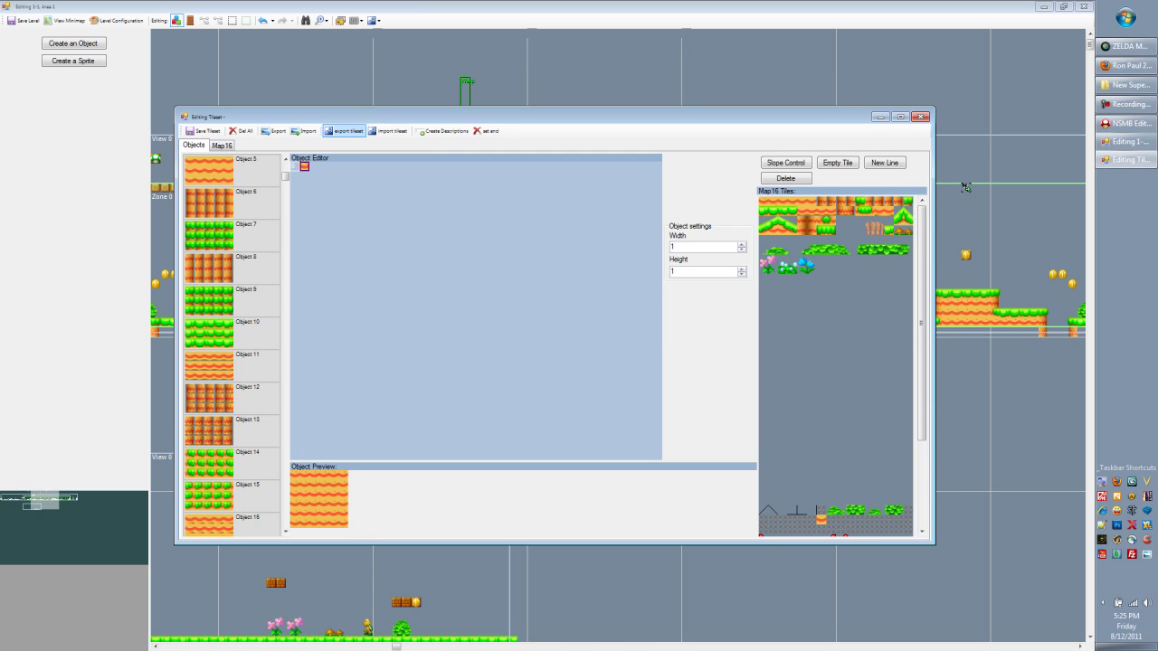
Inspect the tile settings and Tile Behavior values of several Map16 tiles, including the slope tile, and close the tileset editor
left_click(222, 145)
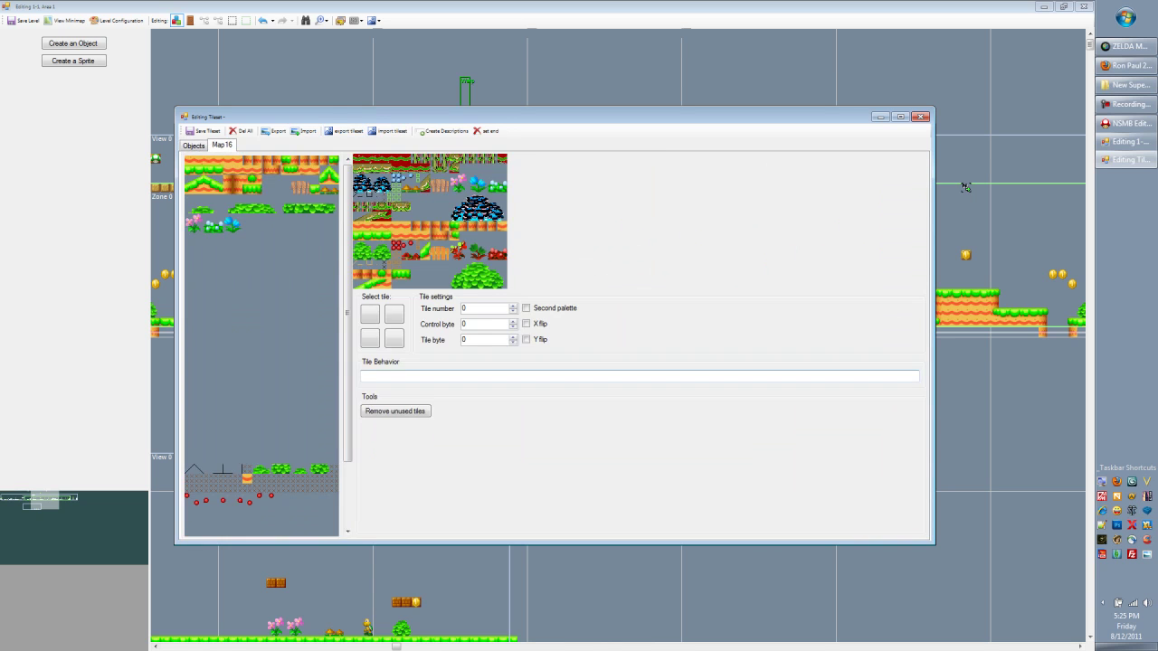
left_click(248, 179)
left_click_drag(405, 376, 335, 372)
left_click(306, 209)
left_click(257, 209)
left_click(228, 180)
left_click(324, 170)
left_click_drag(380, 376, 384, 376)
key("ctrl+a")
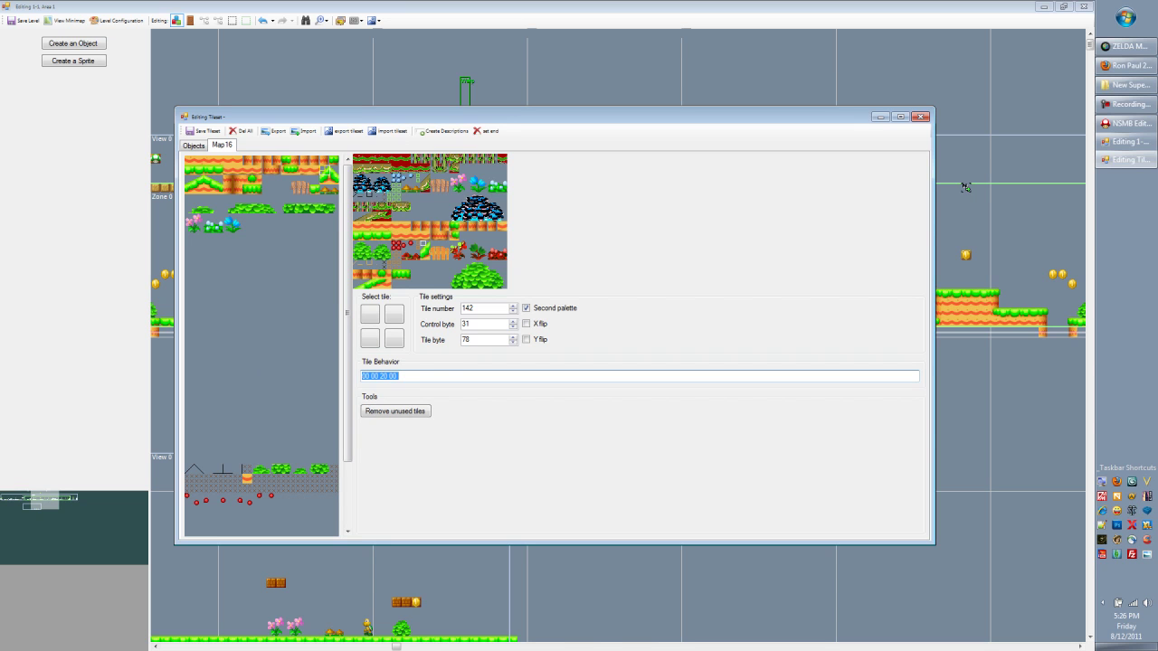
left_click(193, 145)
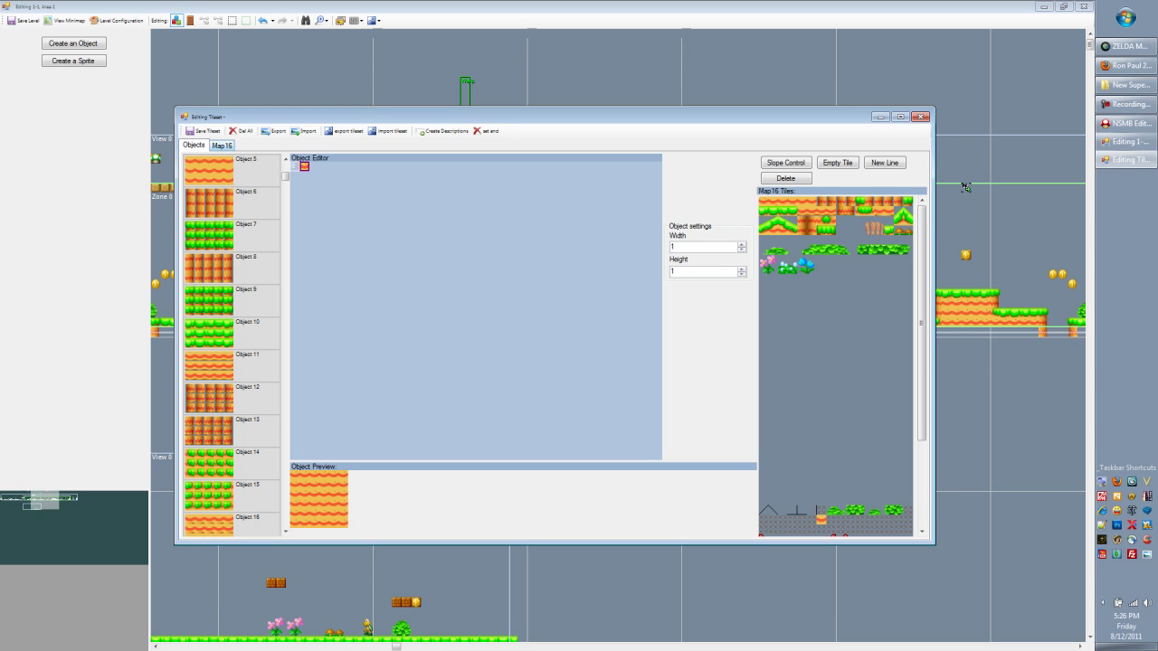
left_click(920, 116)
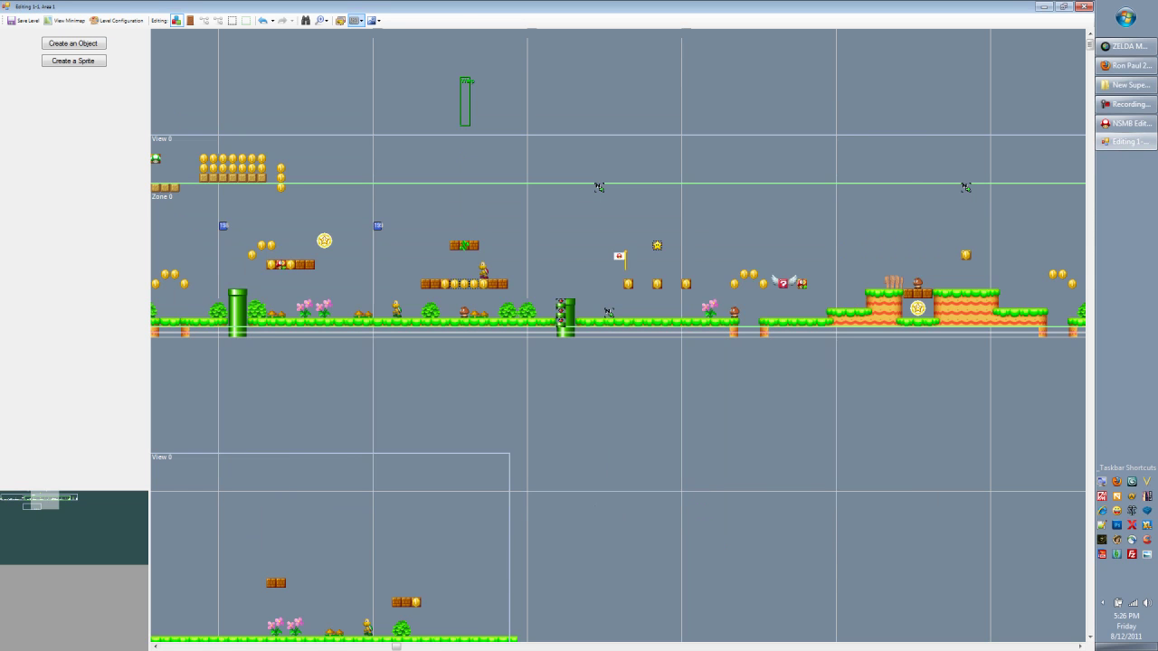
Turn on small block overlays and check the blocks in the brick row beneath the Koopa
left_click(355, 20)
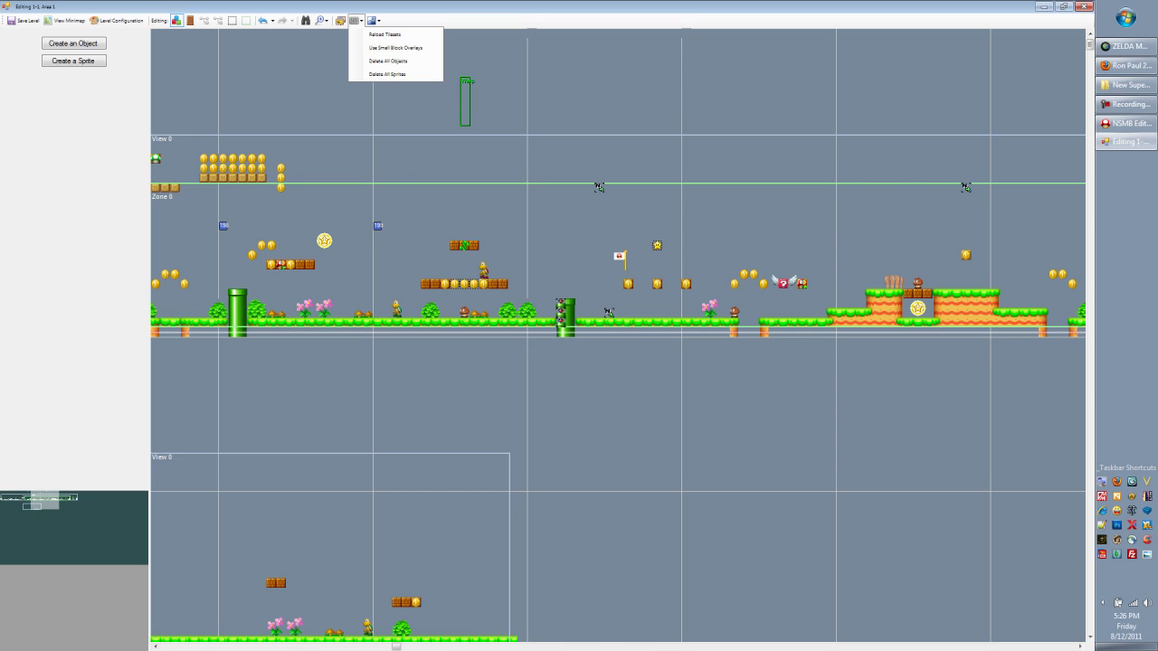
left_click(395, 47)
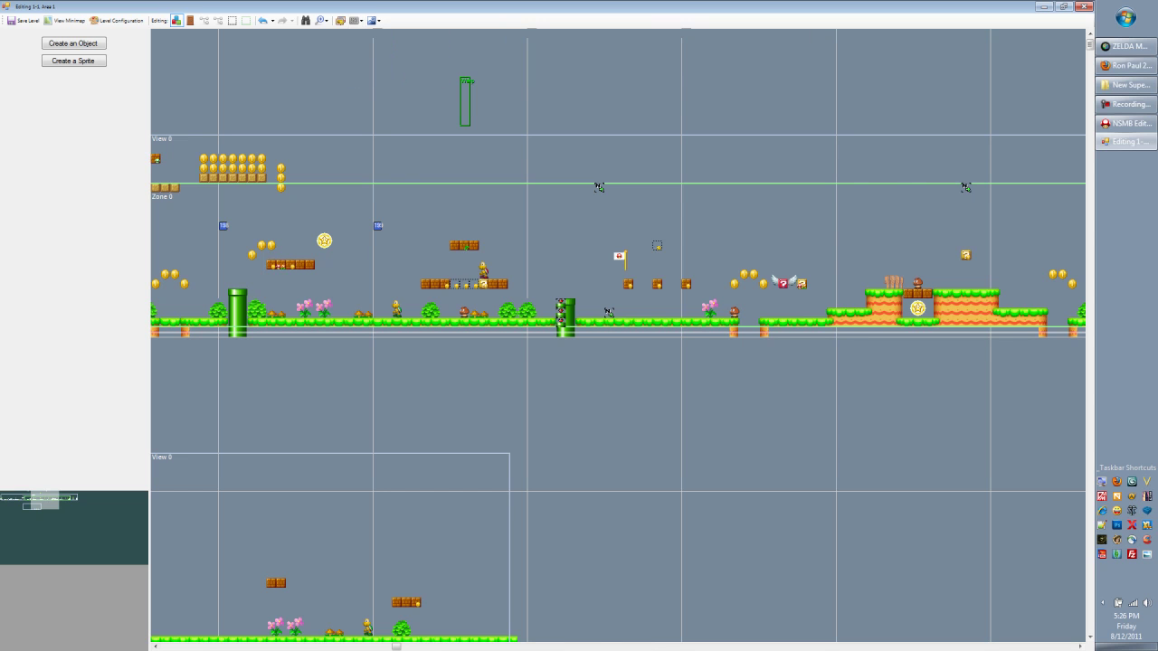
left_click(445, 284)
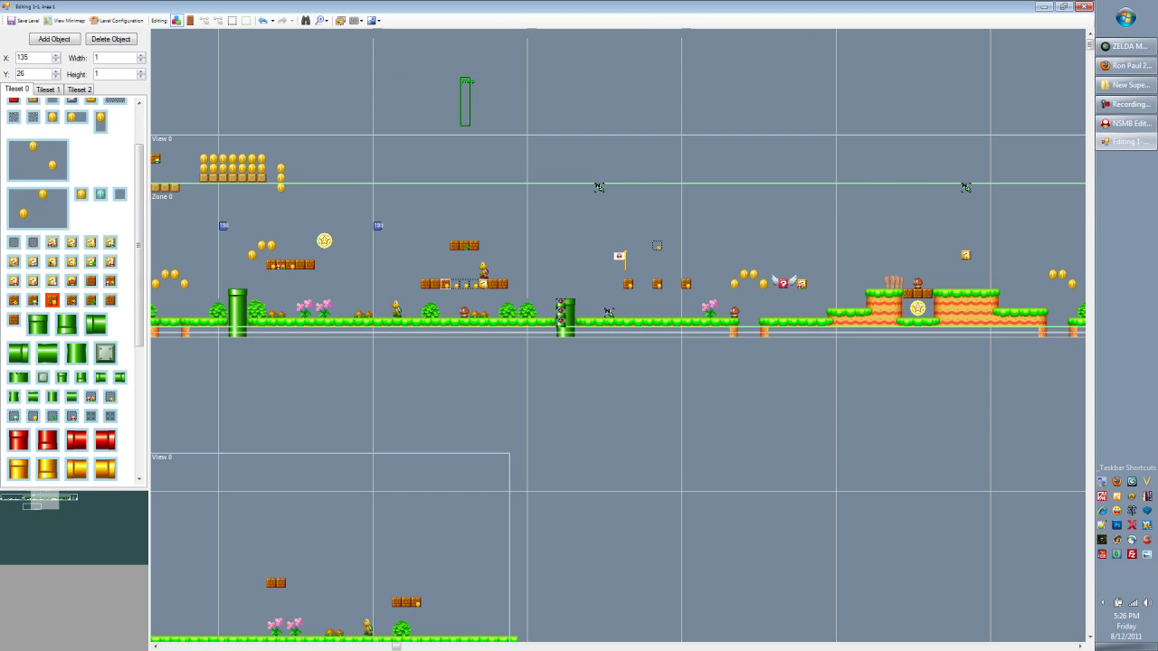
left_click(464, 284)
left_click(387, 275)
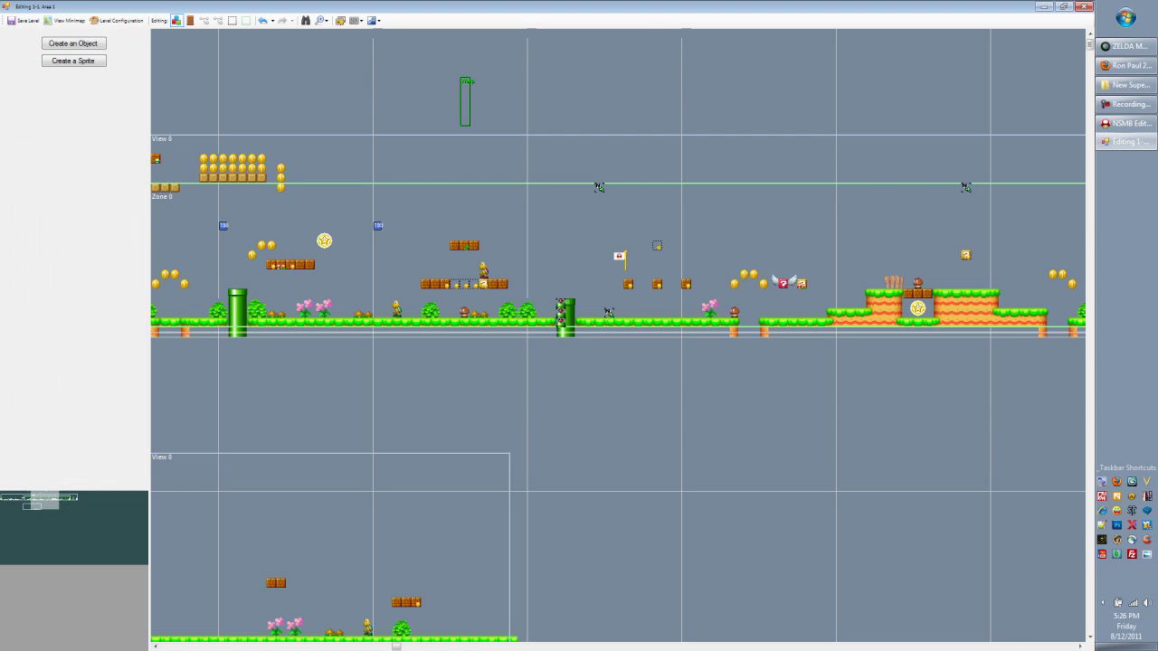
Turn off small block overlays and check the same brick row beneath the Koopa
left_click(355, 20)
left_click(395, 47)
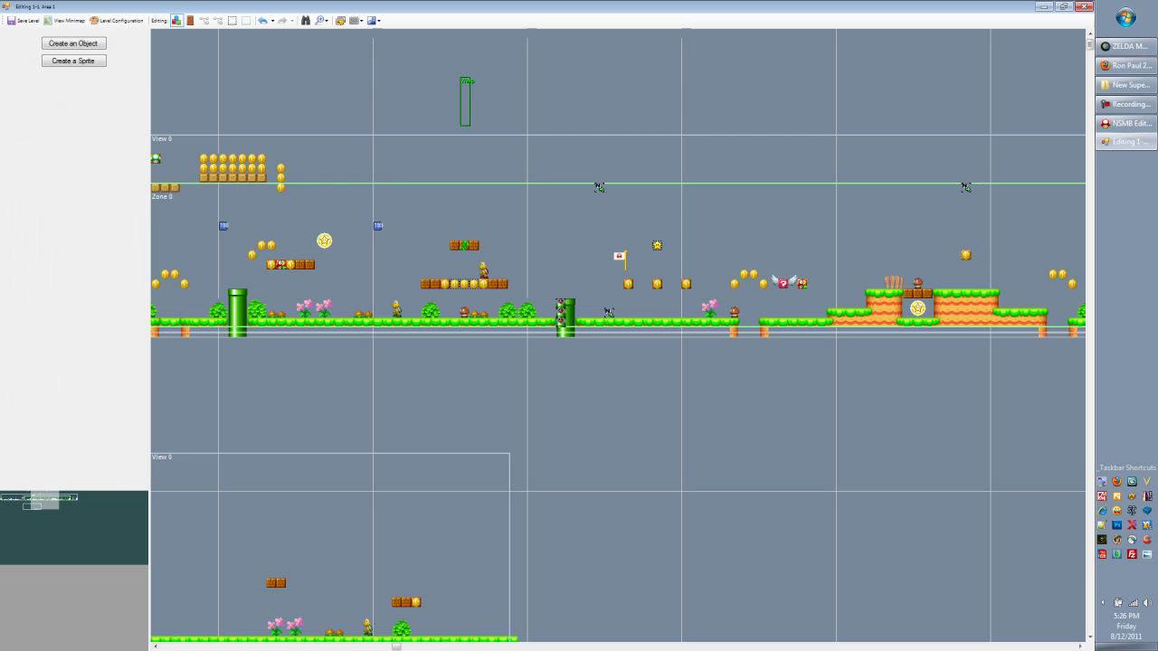
left_click(463, 284)
left_click(455, 294)
Delete all objects in the level and show the level's beginning
left_click(357, 20)
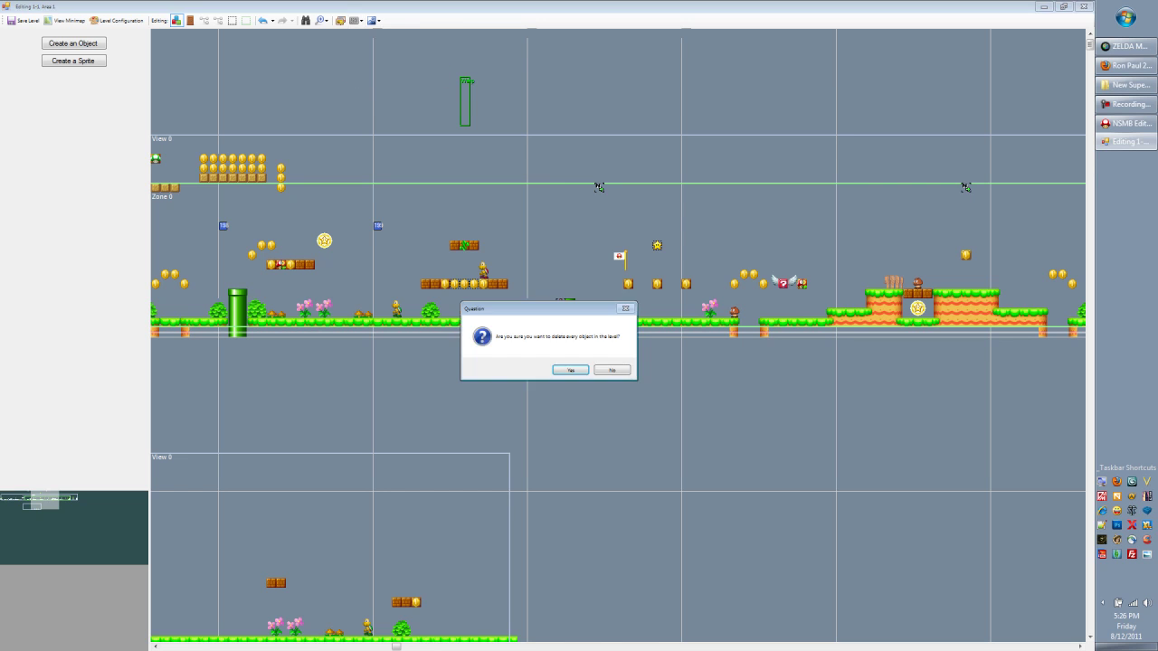
left_click(571, 370)
left_click_drag(396, 646, 173, 647)
scroll(618, 335, "left", 2)
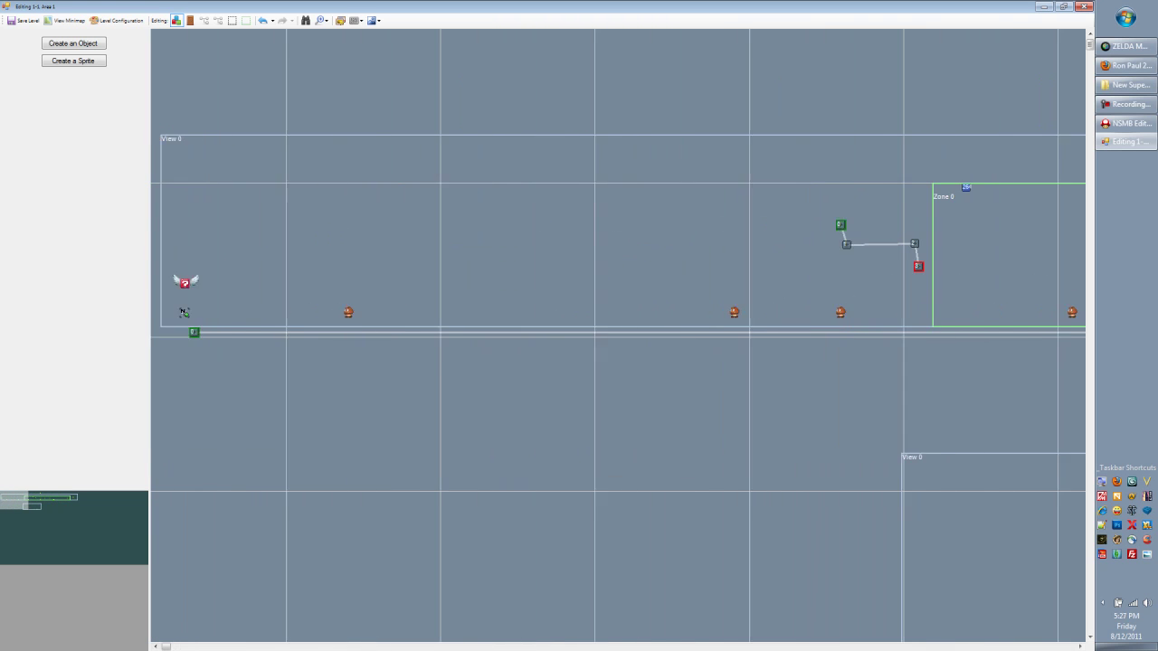
Delete all sprites in the level
left_click(360, 20)
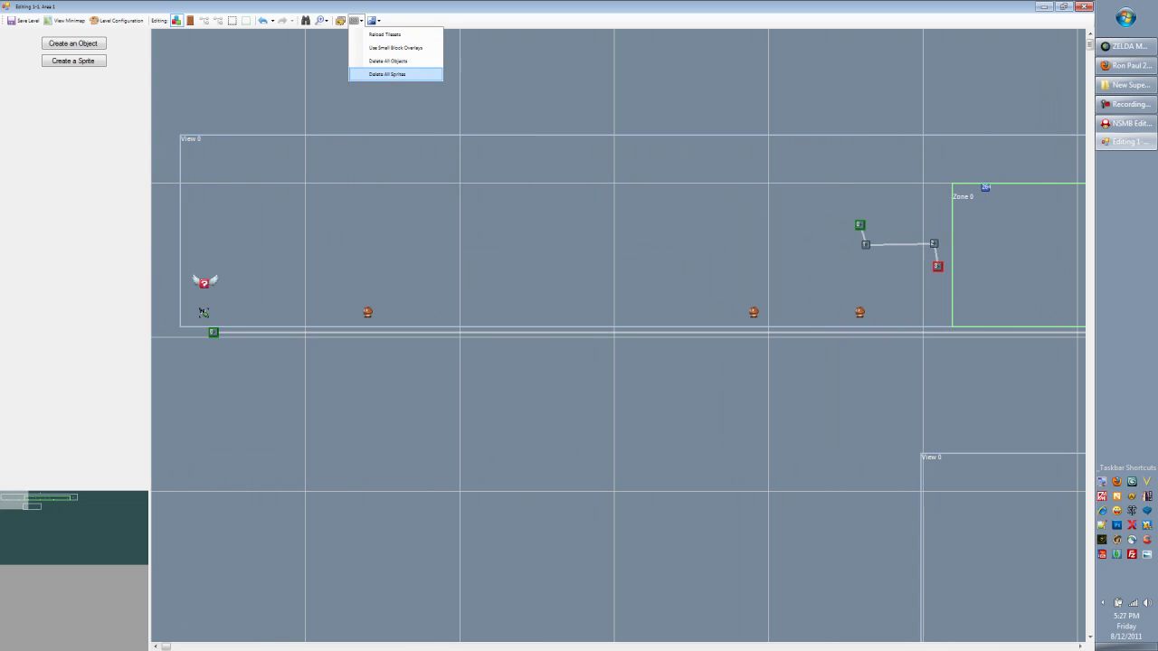
left_click(387, 74)
left_click(569, 370)
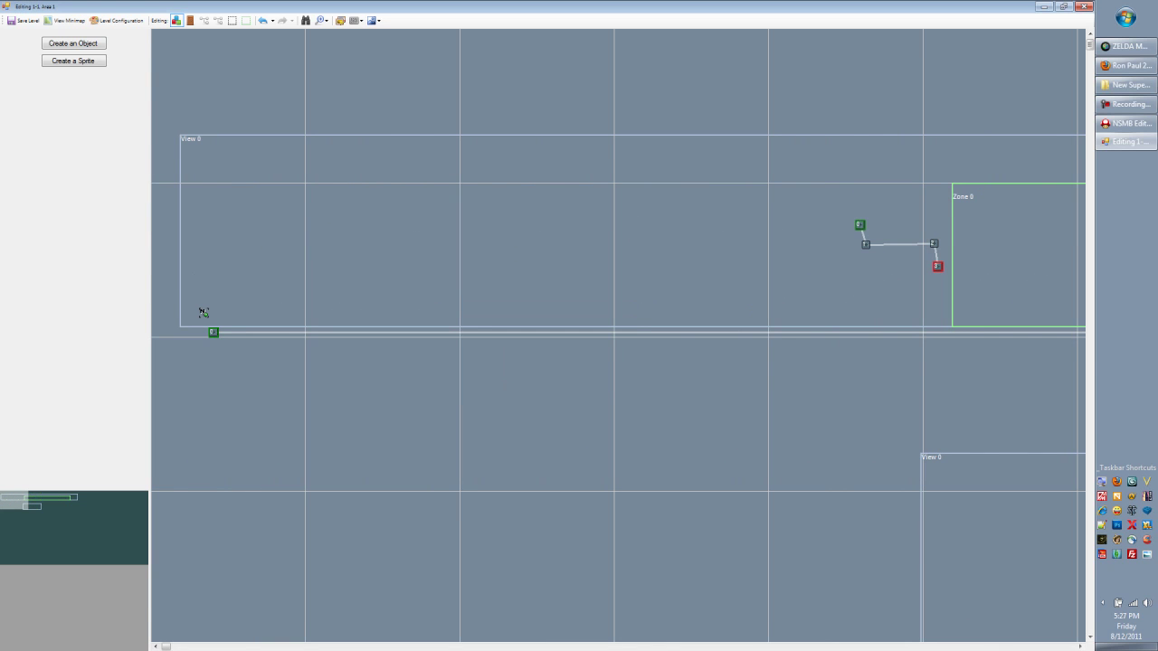
Look along the emptied level and undo the deletion of all sprites and objects
mouse_move(20, 501)
left_mouse_down()
mouse_move(35, 501)
mouse_move(19, 499)
left_mouse_up()
scroll(204, 312, "left", 3)
scroll(203, 312, "right", 4)
scroll(617, 335, "right", 11)
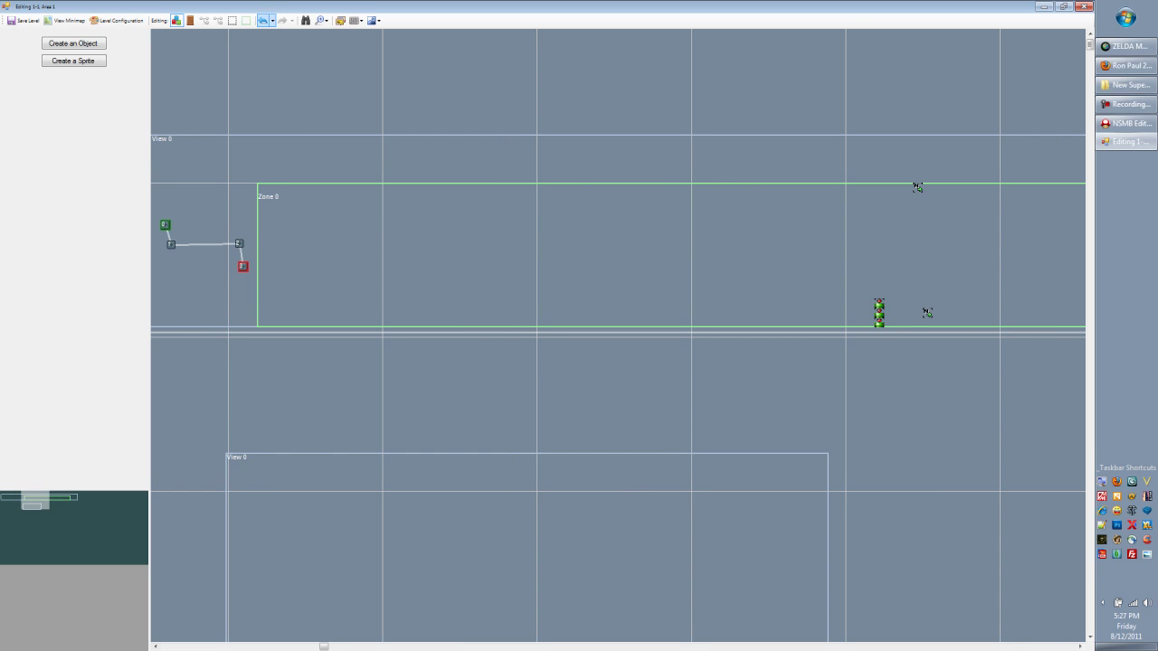
scroll(617, 335, "right", 3)
left_click_drag(374, 647, 429, 647)
Set the Shy Guy picture from the Projects folder on the Desktop as the editor's background image
left_click(374, 20)
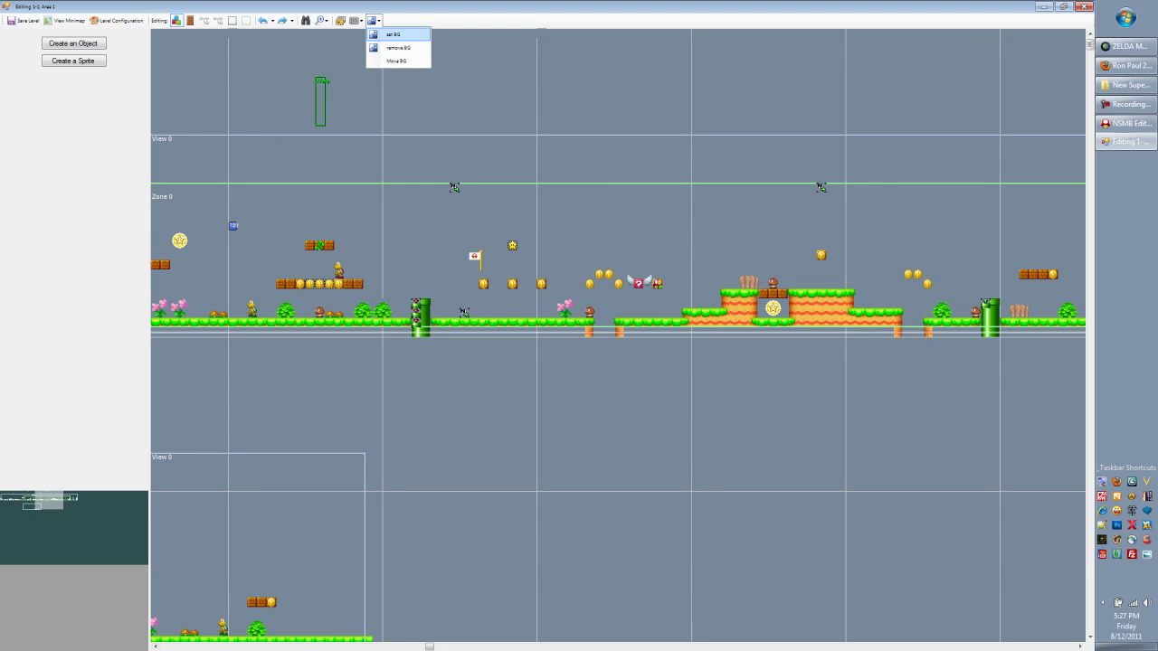
left_click(394, 34)
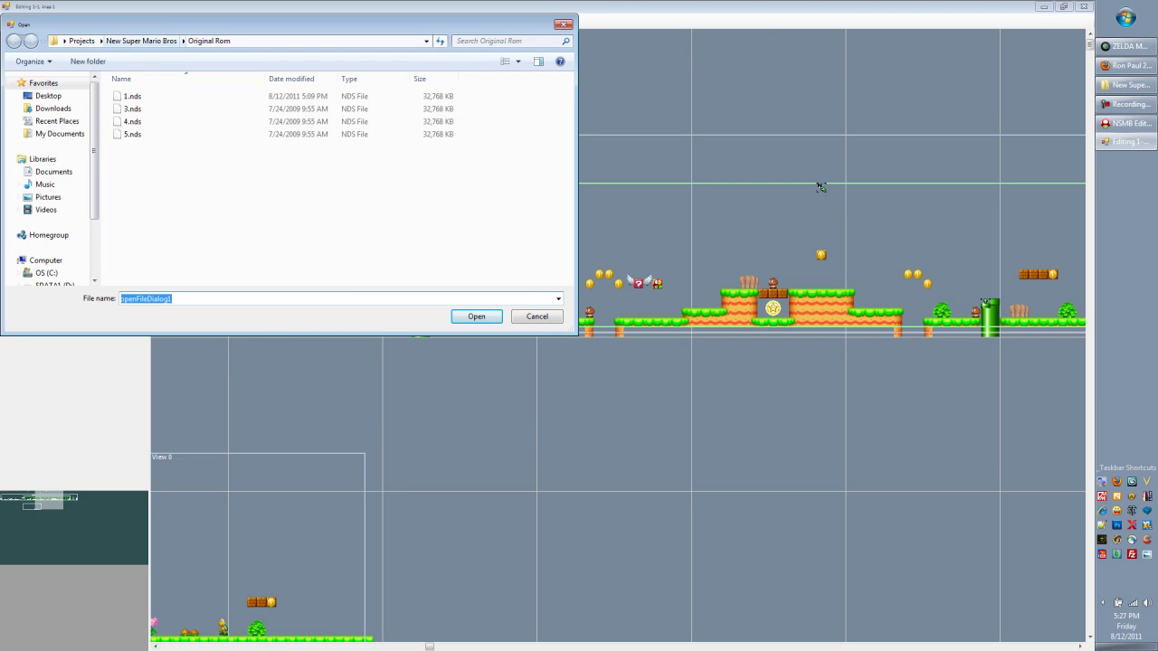
left_click(141, 41)
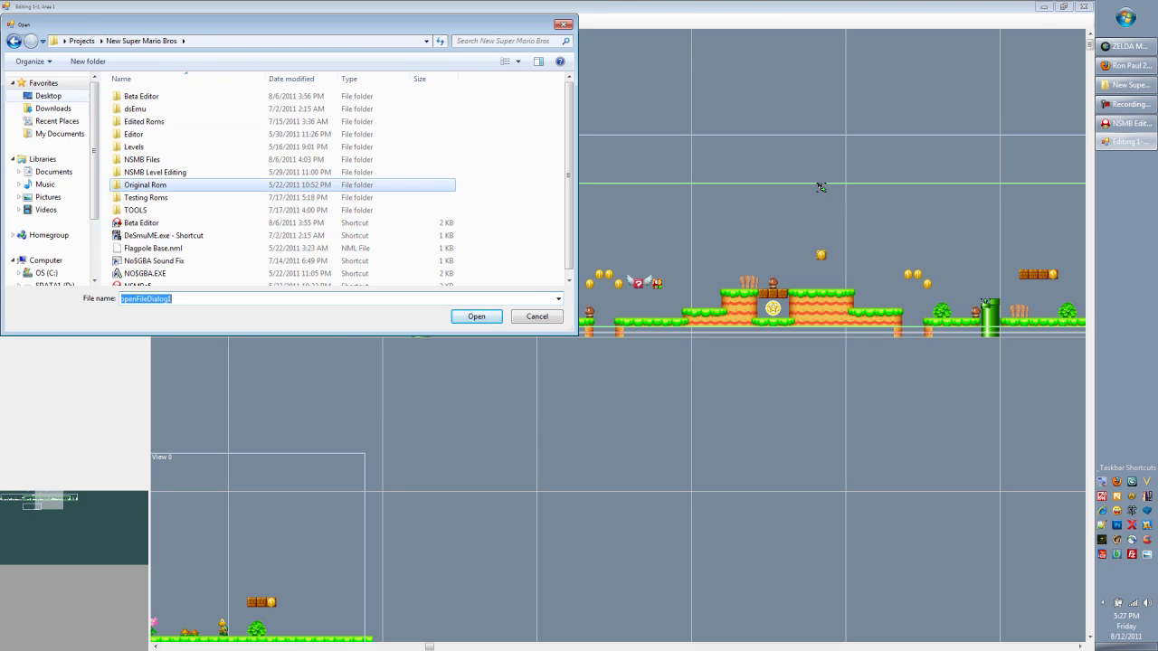
left_click(47, 96)
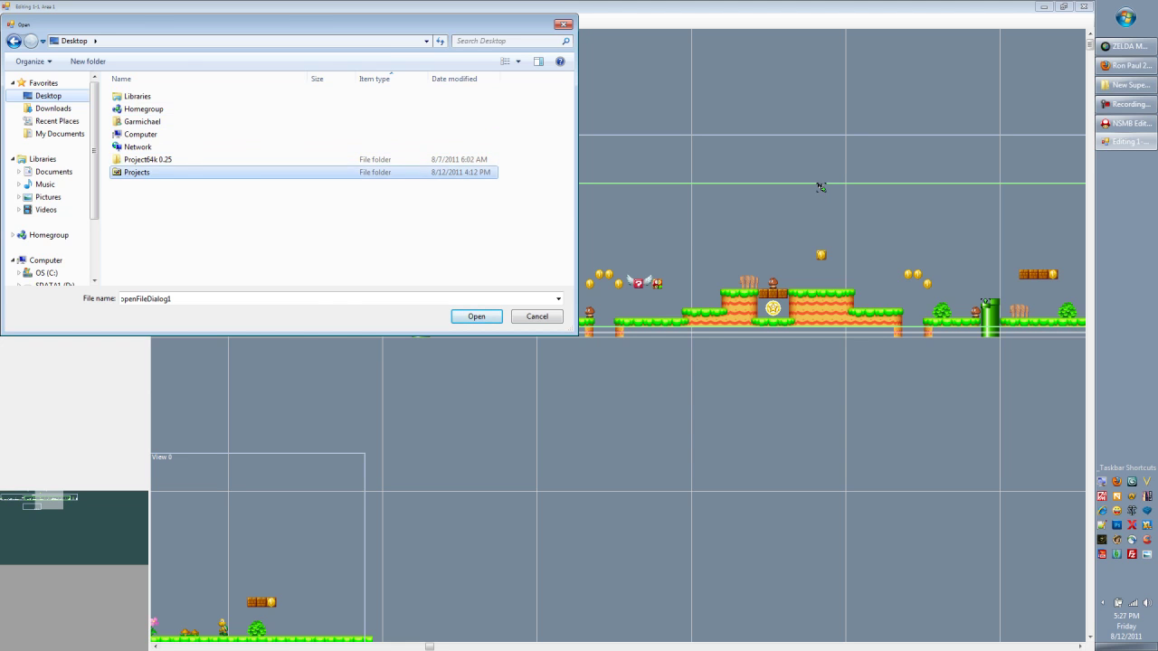
double_click(152, 171)
double_click(171, 96)
left_click(143, 110)
double_click(143, 111)
scroll(617, 336, "left", 15)
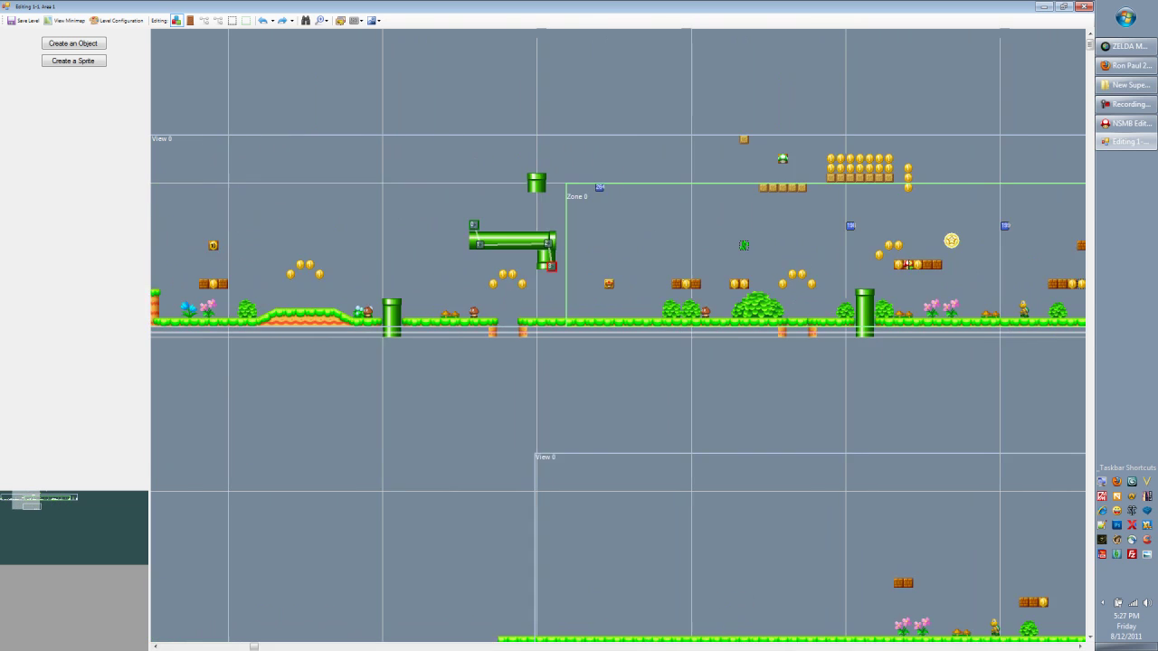
Move the Shy Guy background image from the level's beginning further right and slightly down
left_click(355, 20)
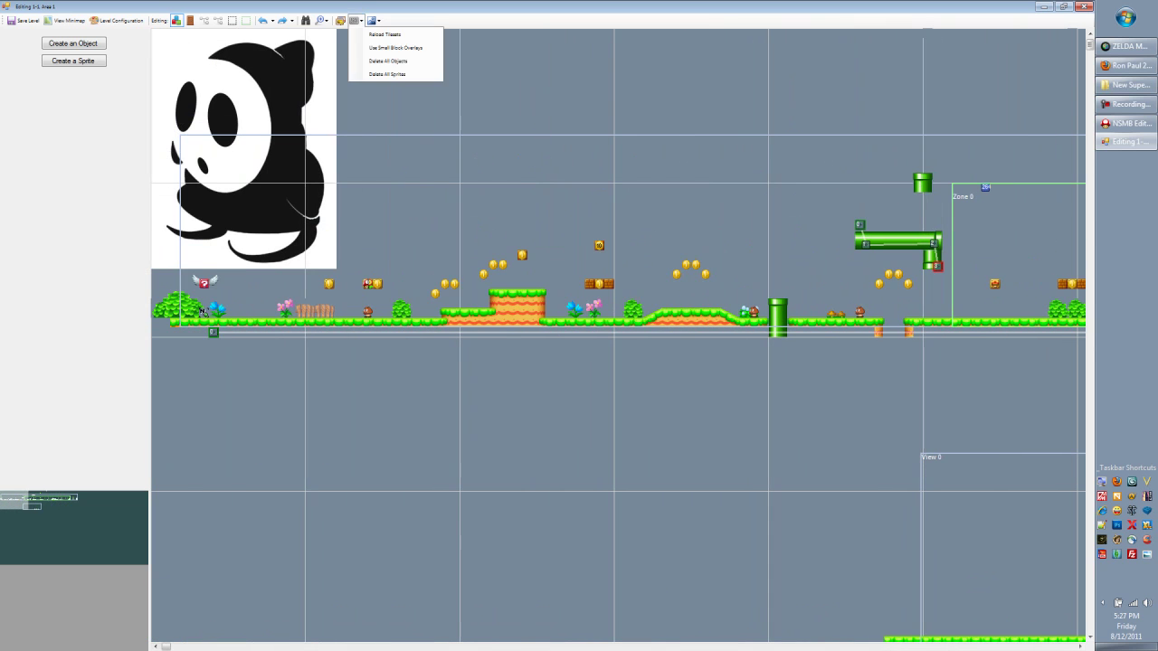
left_click(372, 20)
left_click(396, 61)
left_click_drag(253, 144, 603, 233)
Remove the Shy Guy background image from the level view
left_click(371, 20)
left_click(396, 50)
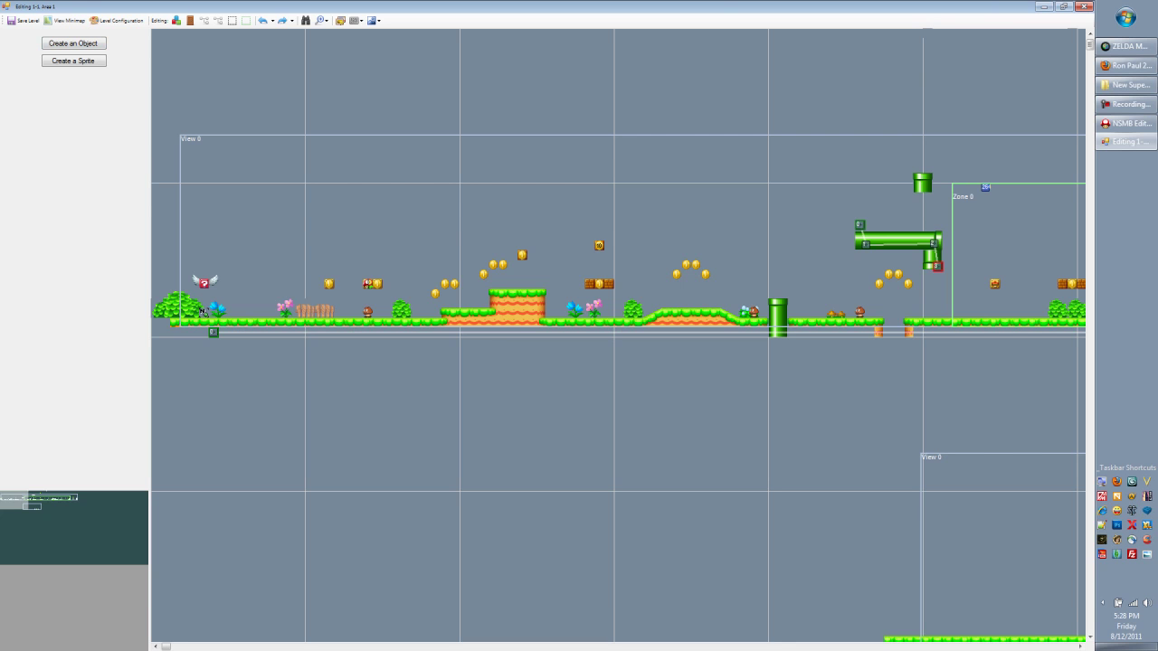
right_click_drag(201, 311, 154, 282)
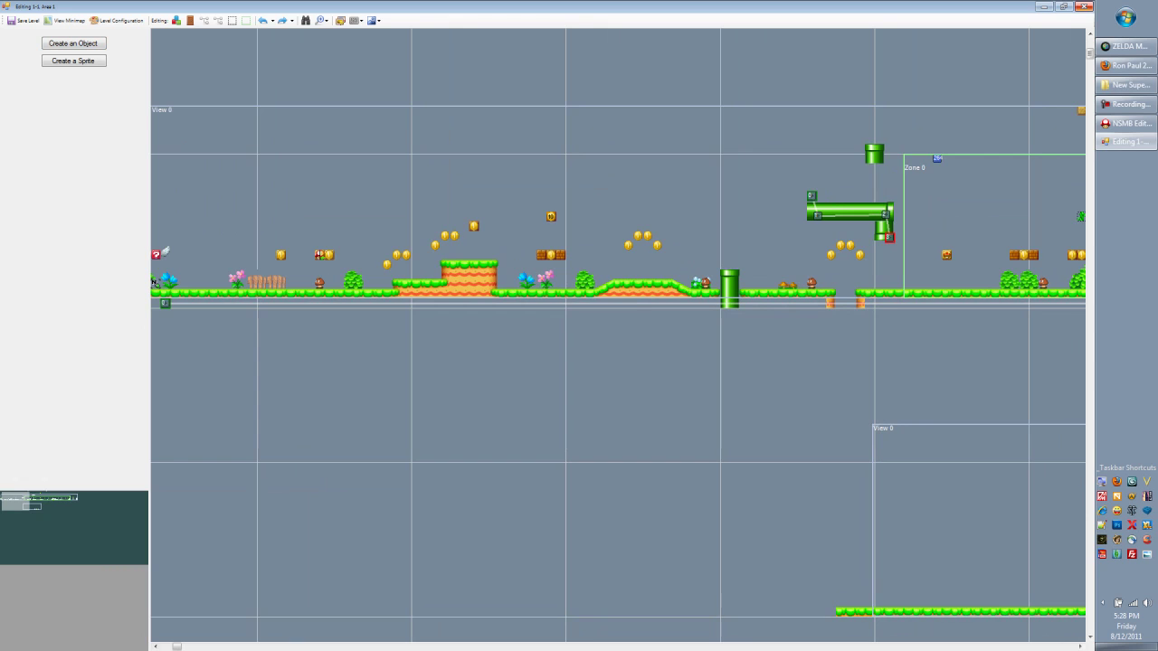